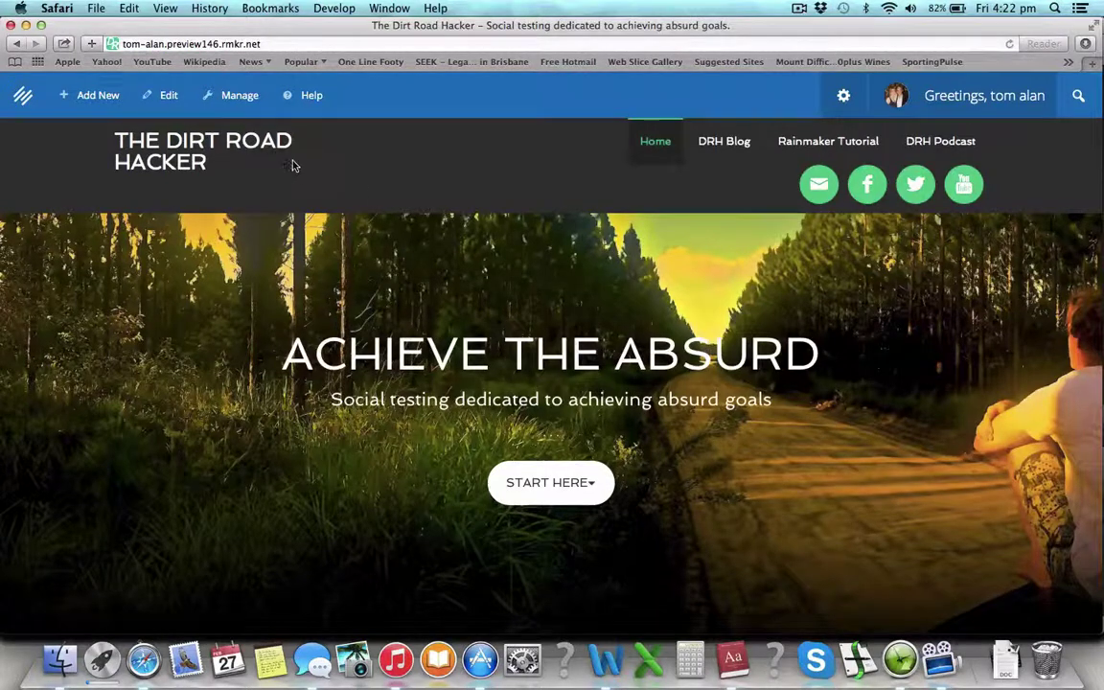
Step: Scroll through the site's current page to review it
mouse_move(196, 104)
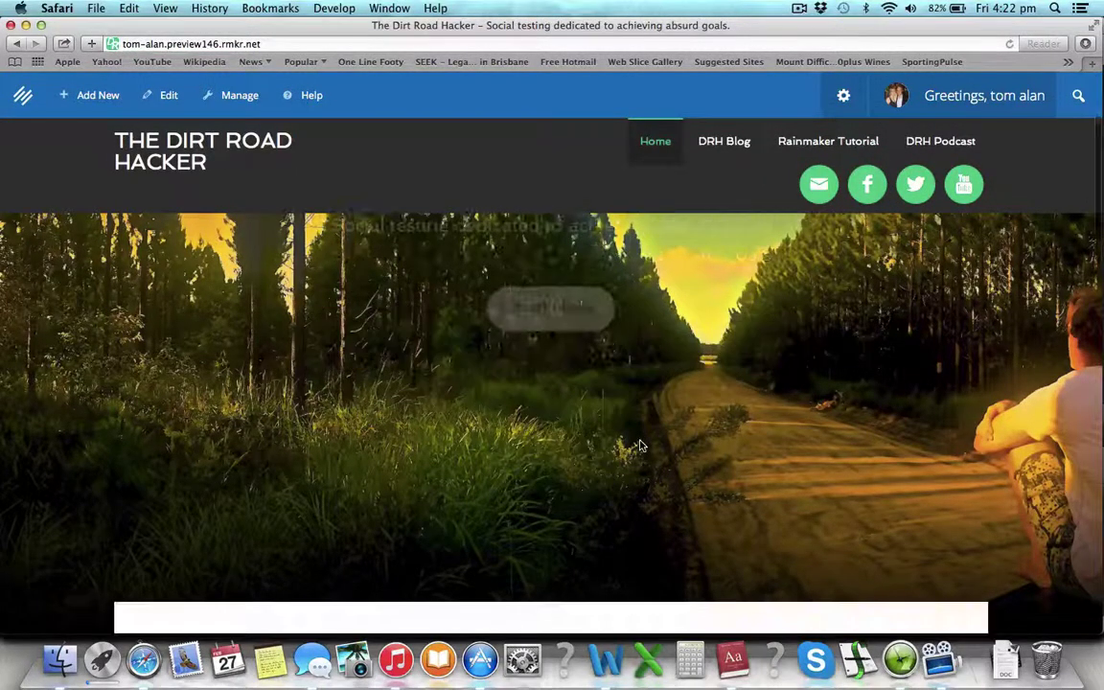
scroll(640, 446, down, 3)
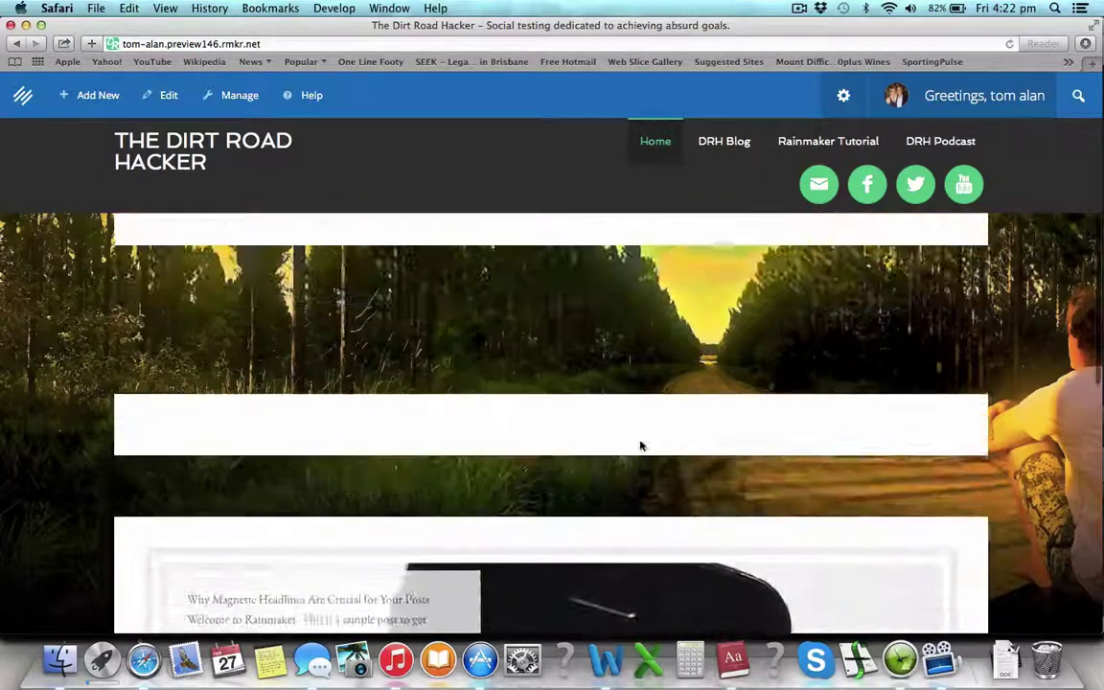
scroll(640, 445, down, 5)
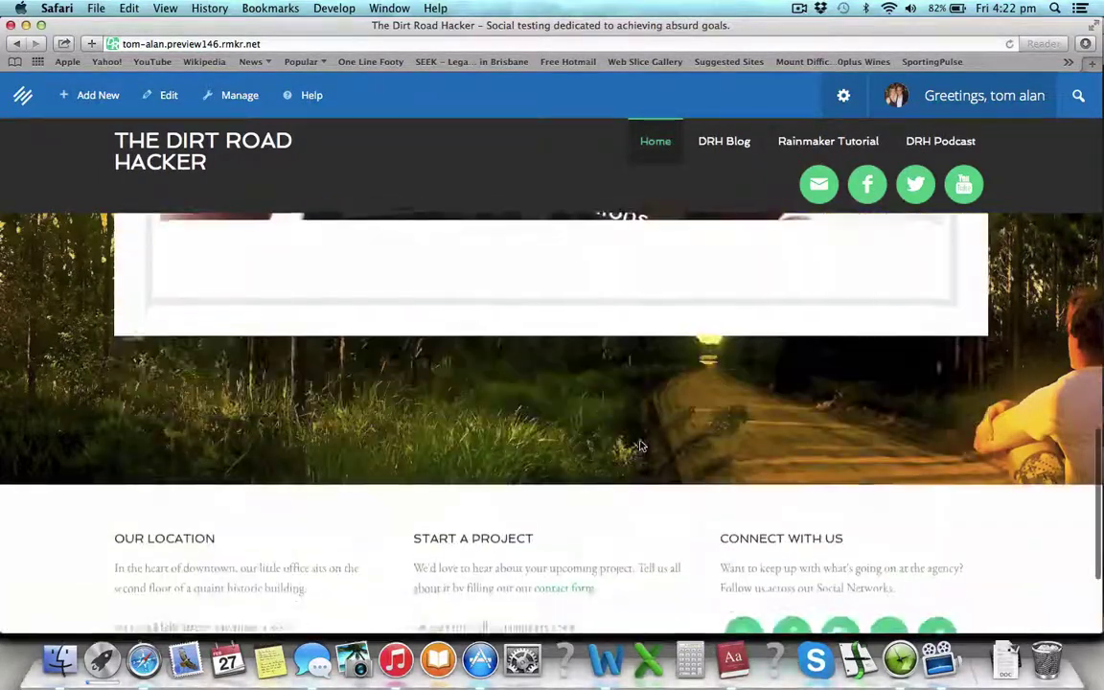
scroll(640, 446, up, 8)
scroll(641, 446, down, 8)
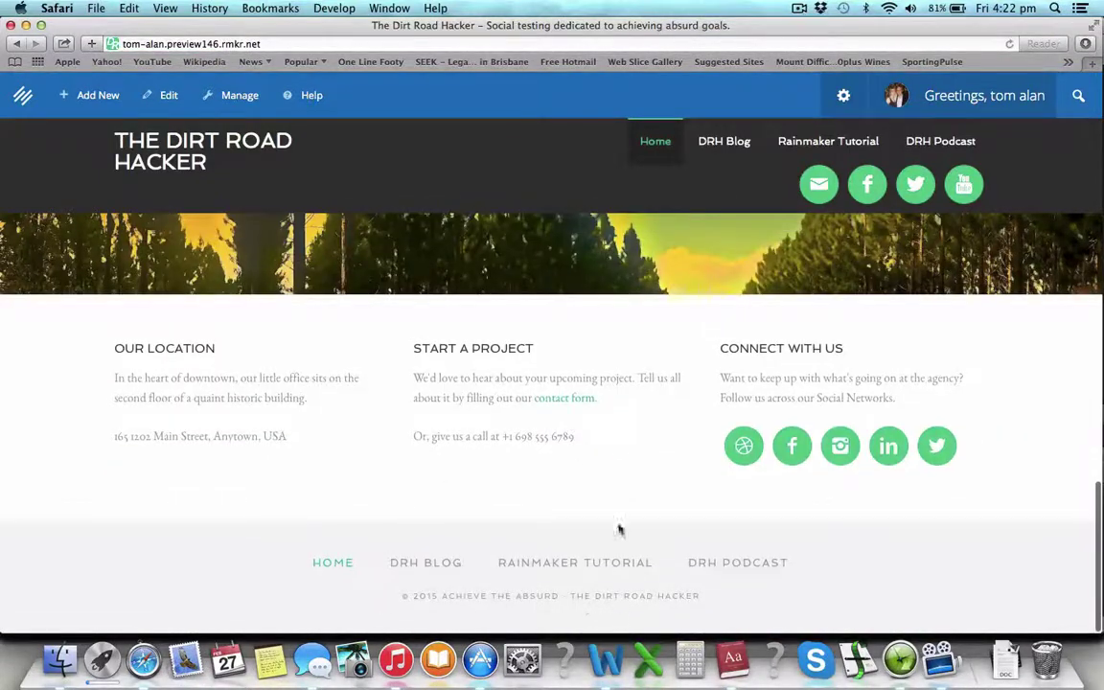
scroll(596, 431, up, 8)
scroll(597, 432, up, 5)
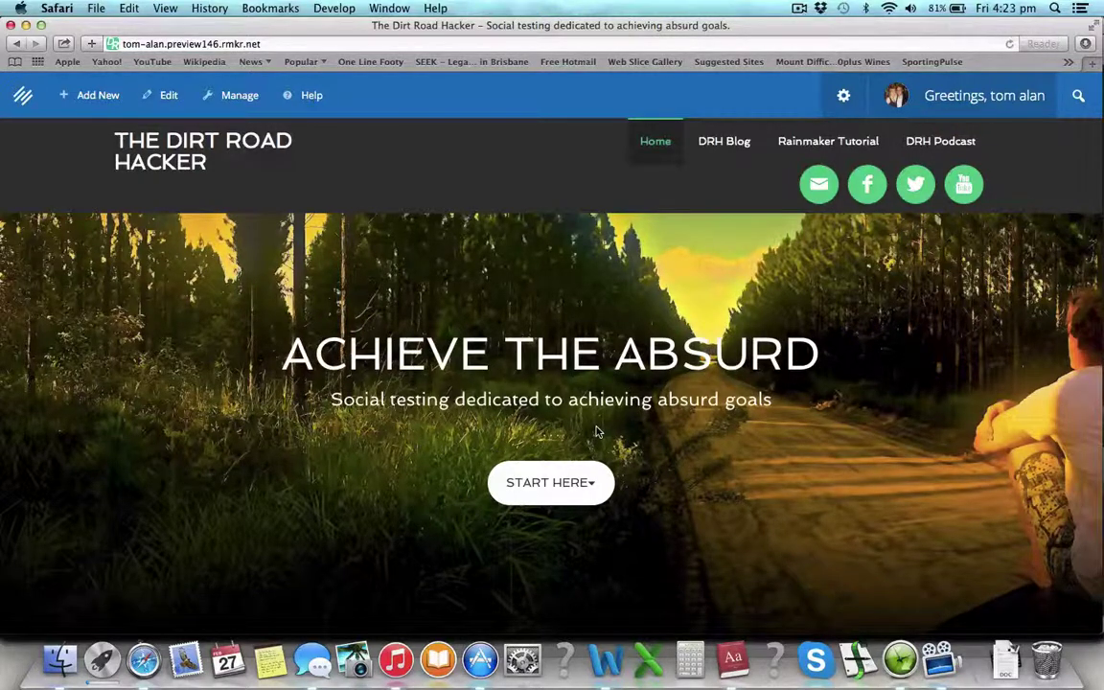
Step: Open the DRH Blog page and scroll through its content
click(724, 141)
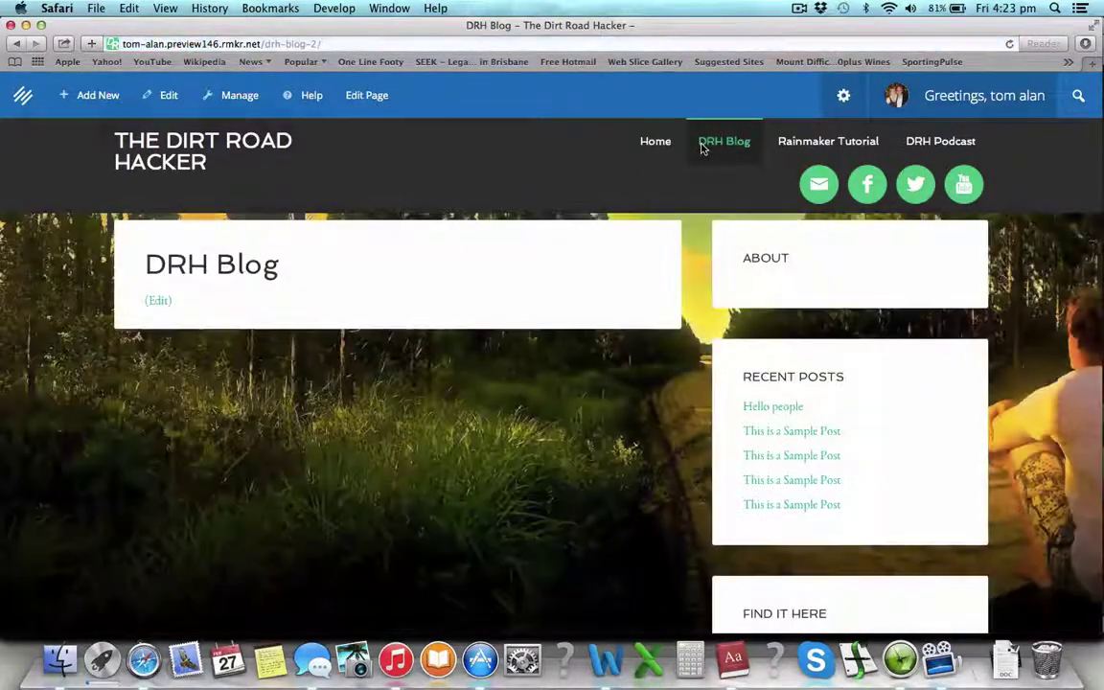
scroll(907, 423, down, 5)
scroll(907, 424, up, 5)
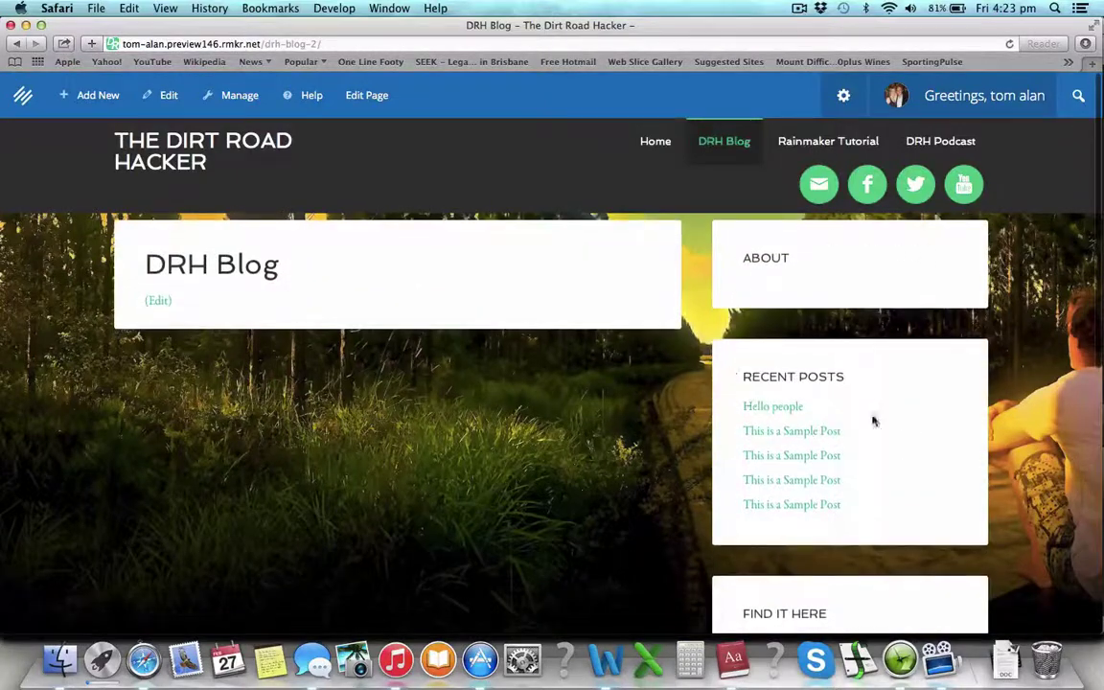
scroll(755, 491, down, 2)
scroll(754, 491, down, 4)
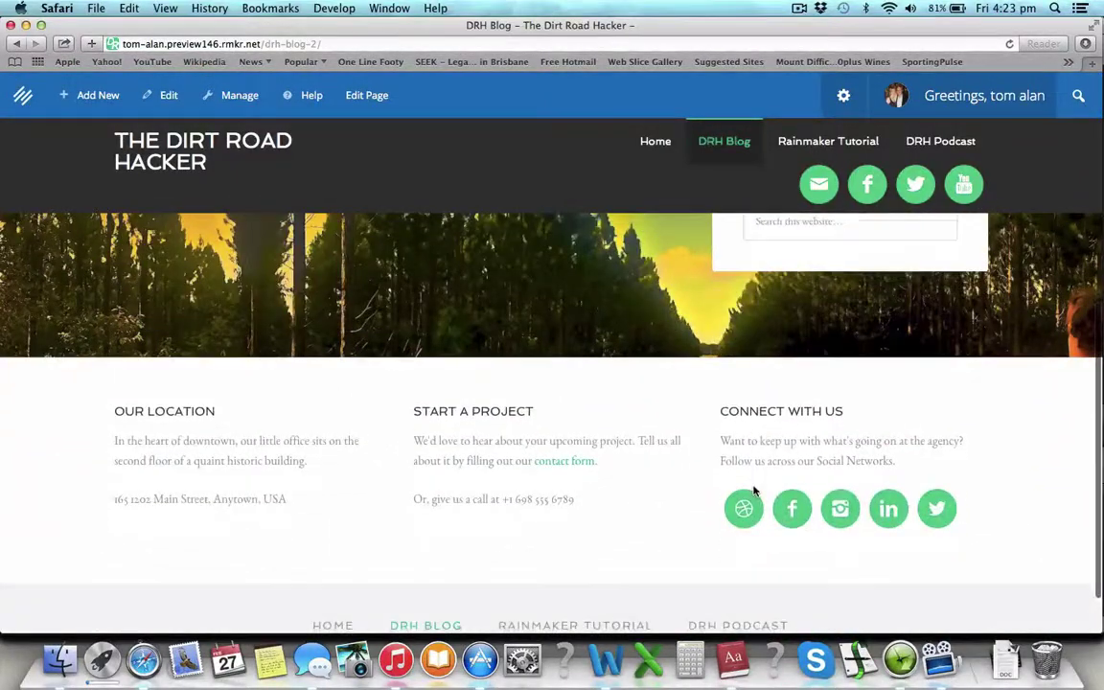
scroll(755, 491, up, 6)
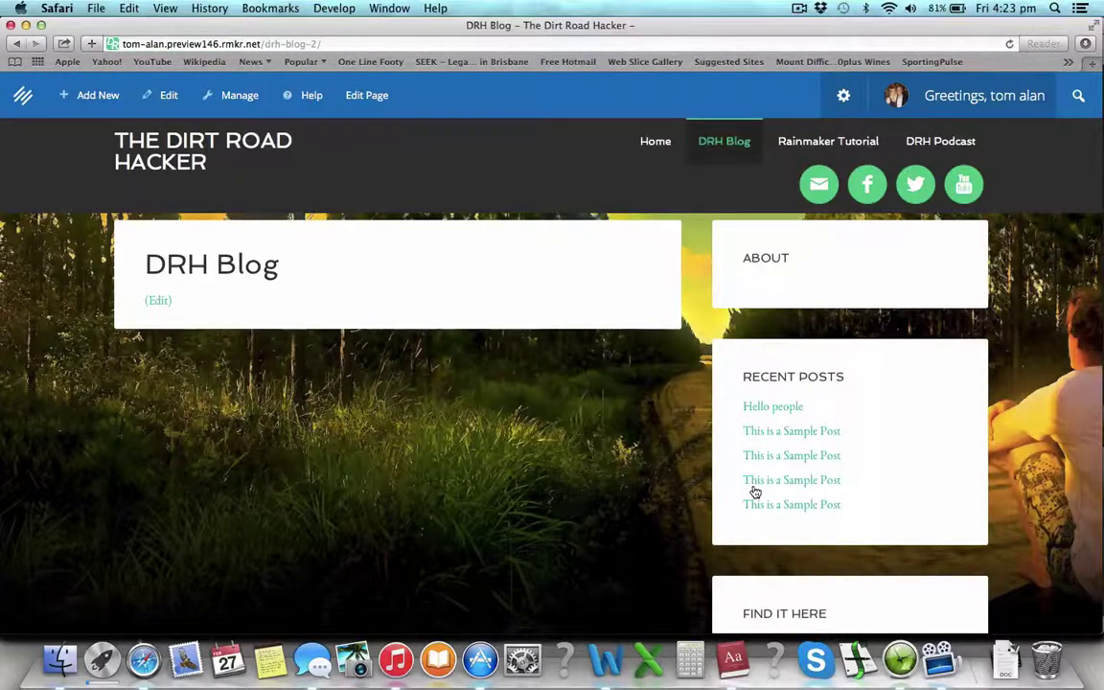
Step: Open the Rainmaker Tutorial page with its About and Recent Posts sidebar
click(837, 149)
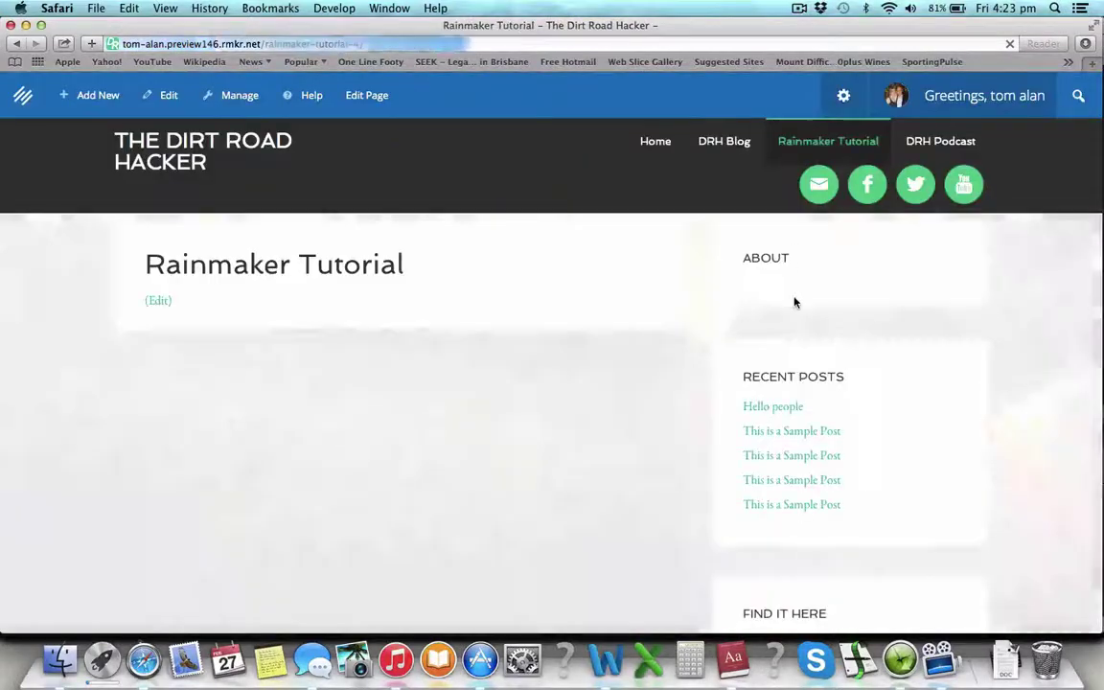
scroll(767, 441, down, 3)
scroll(764, 460, up, 4)
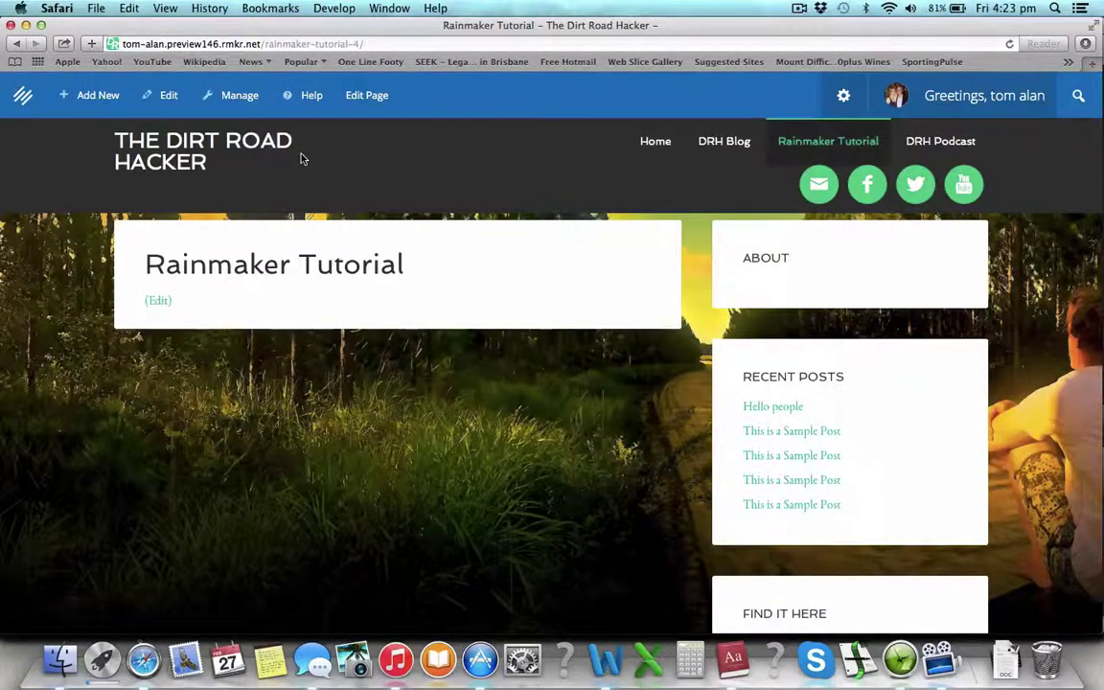
Step: Go to the admin dashboard, then Design, and edit the Content Areas
mouse_move(23, 93)
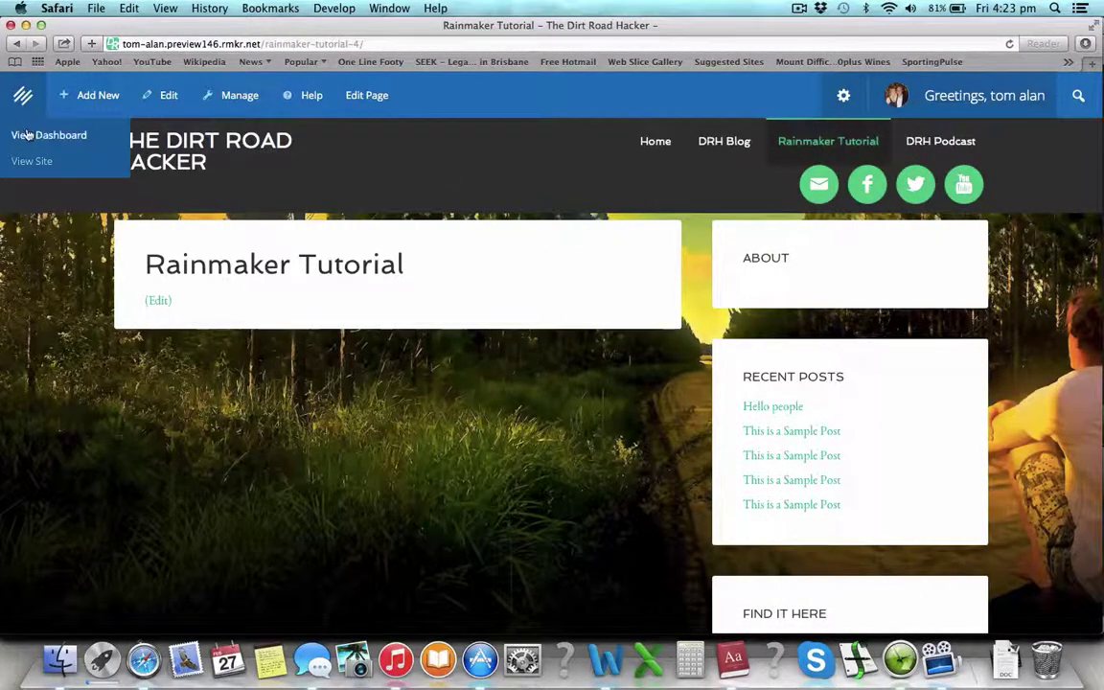
click(26, 134)
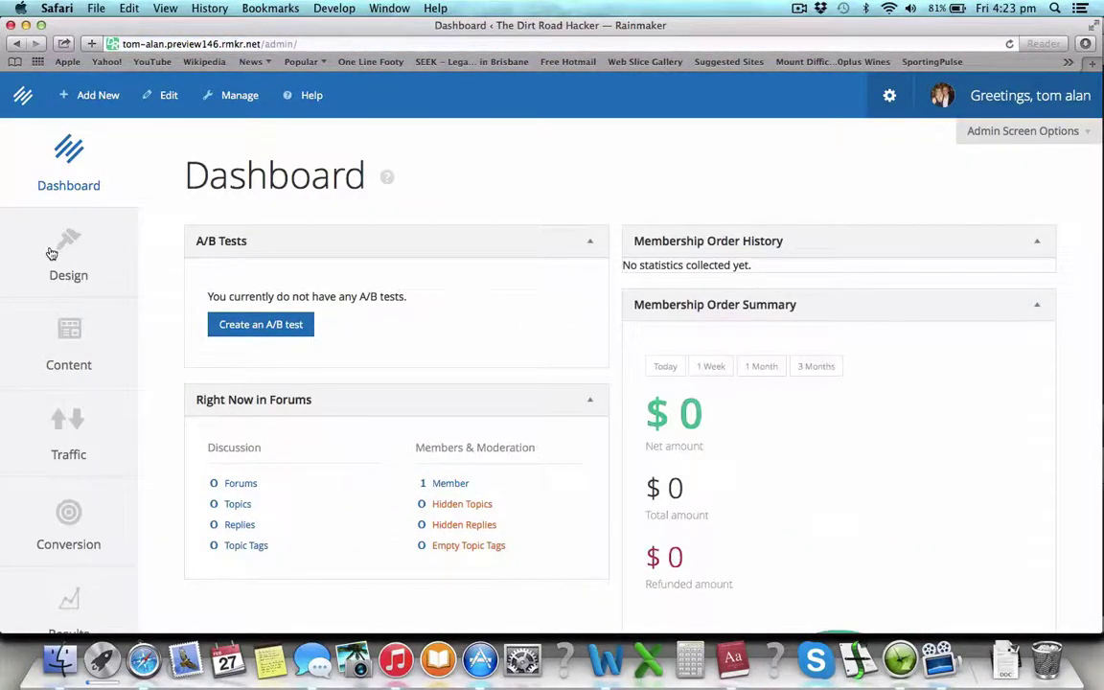
click(52, 253)
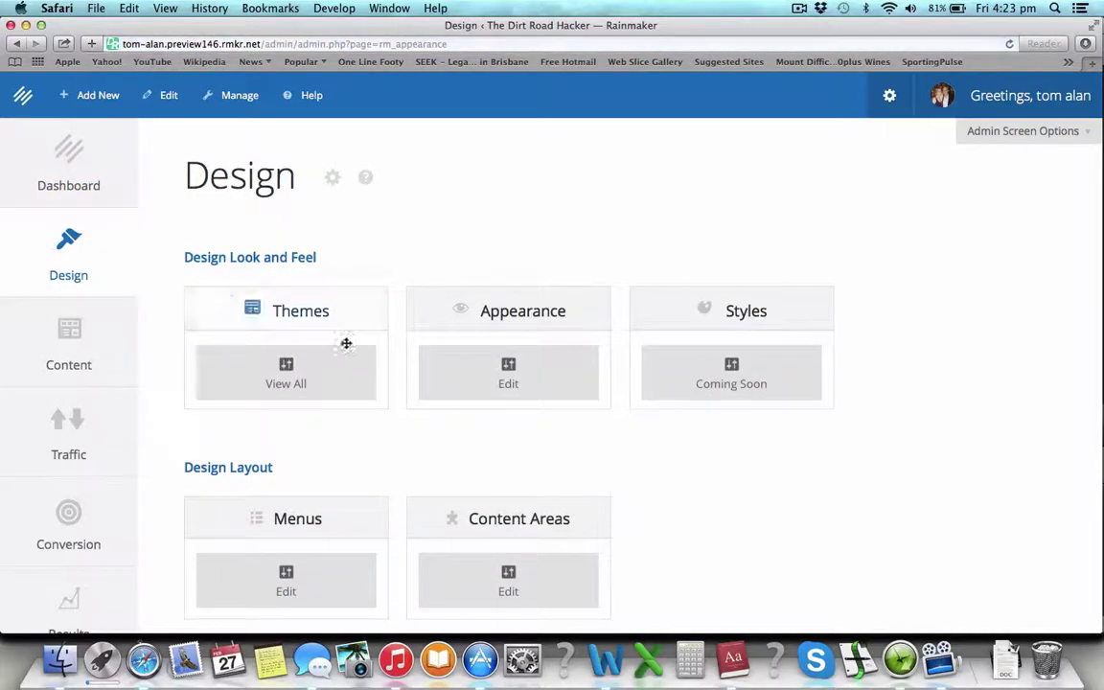
click(508, 576)
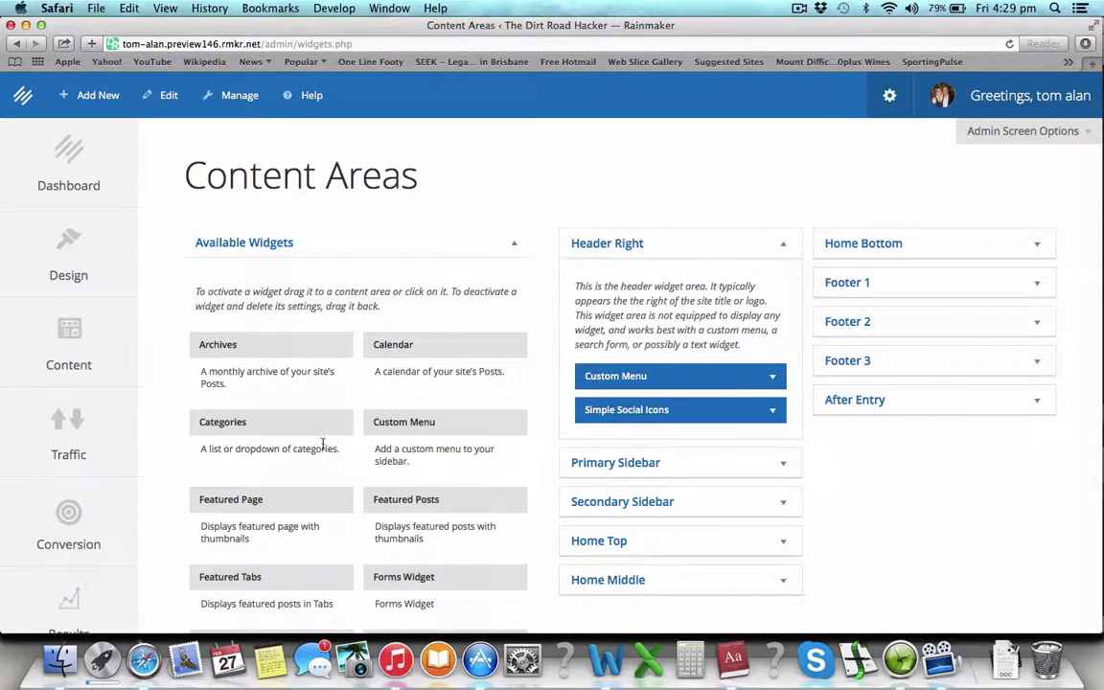
scroll(323, 444, down, 2)
scroll(323, 444, down, 3)
scroll(323, 444, up, 5)
click(775, 383)
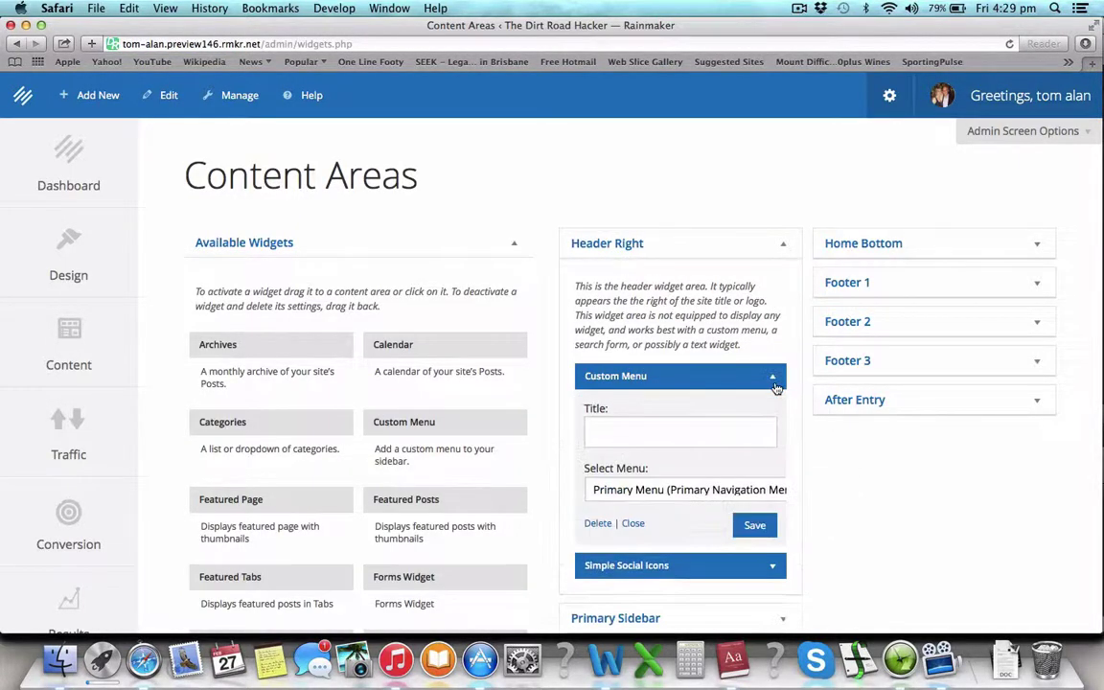
click(774, 410)
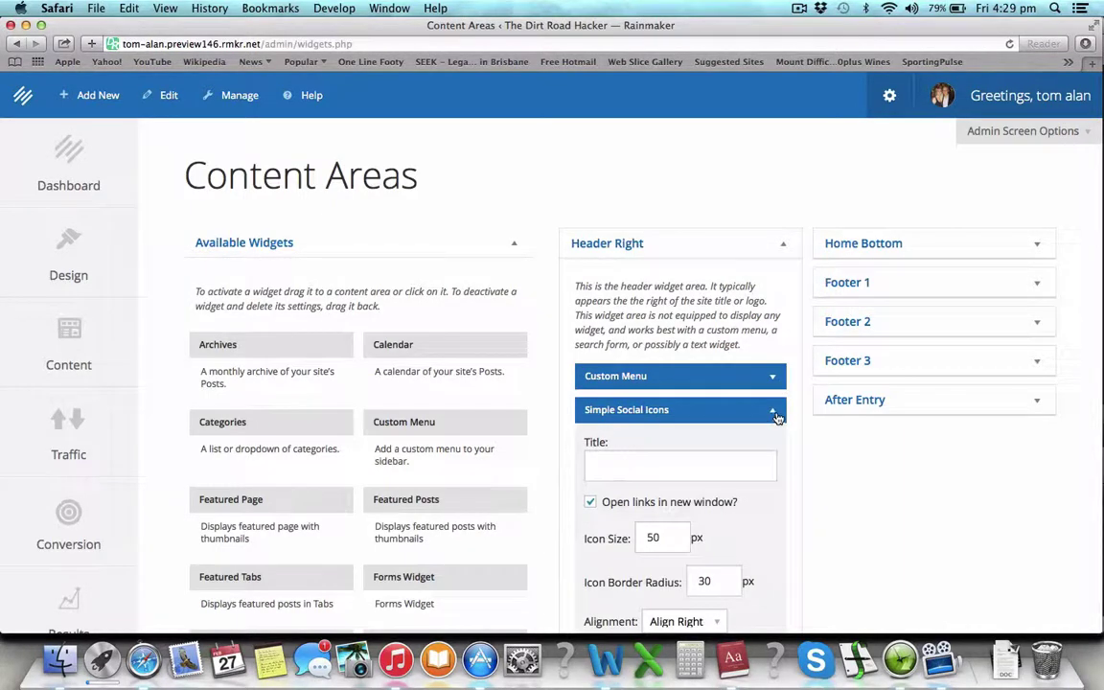
click(776, 412)
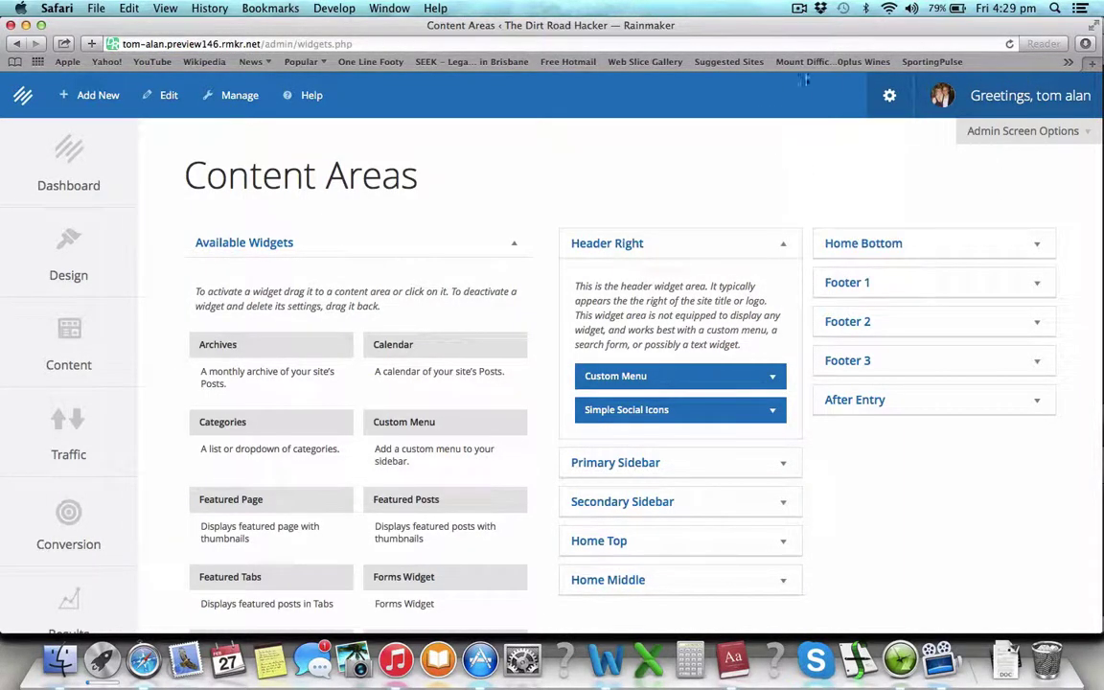
scroll(748, 336, down, 3)
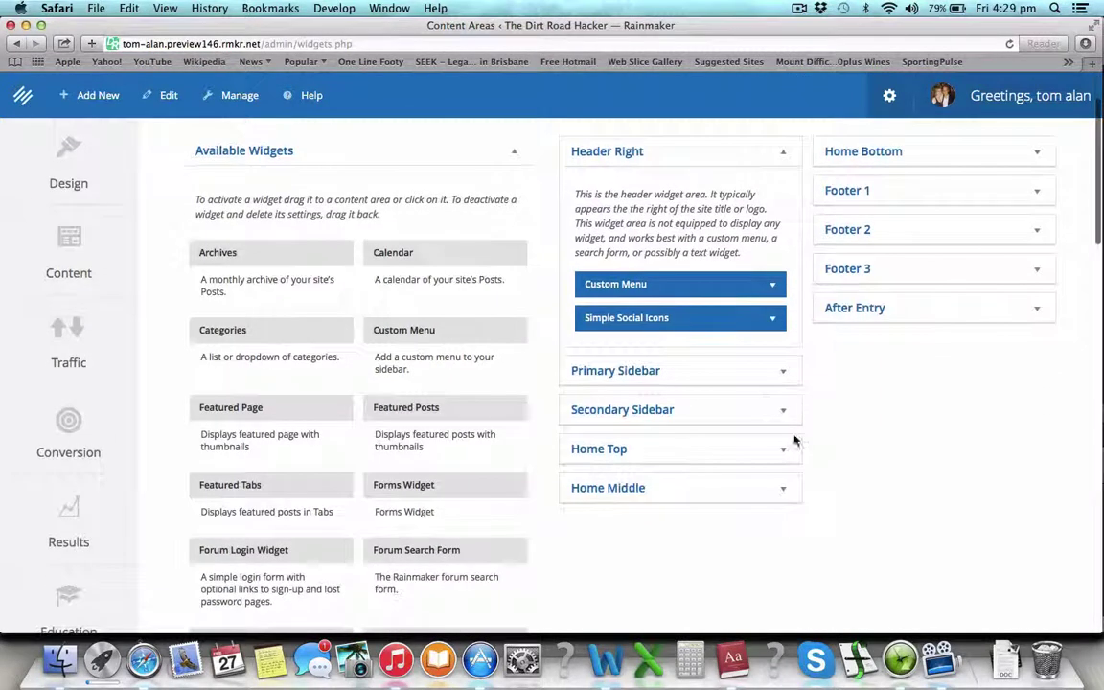
click(794, 444)
scroll(838, 444, down, 2)
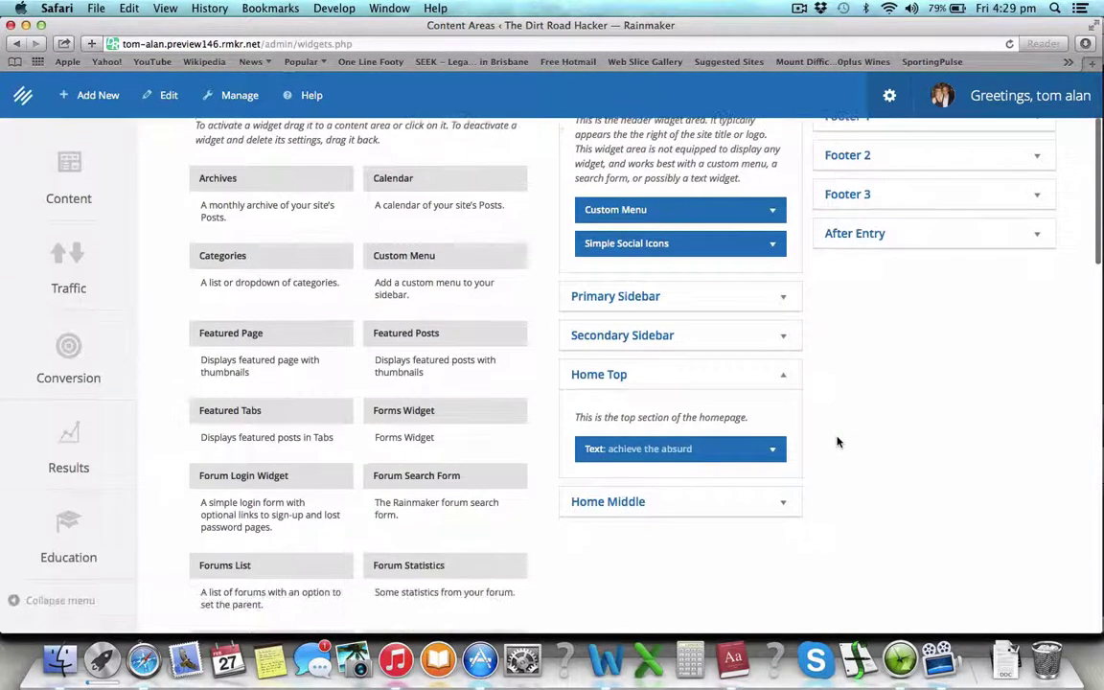
click(775, 451)
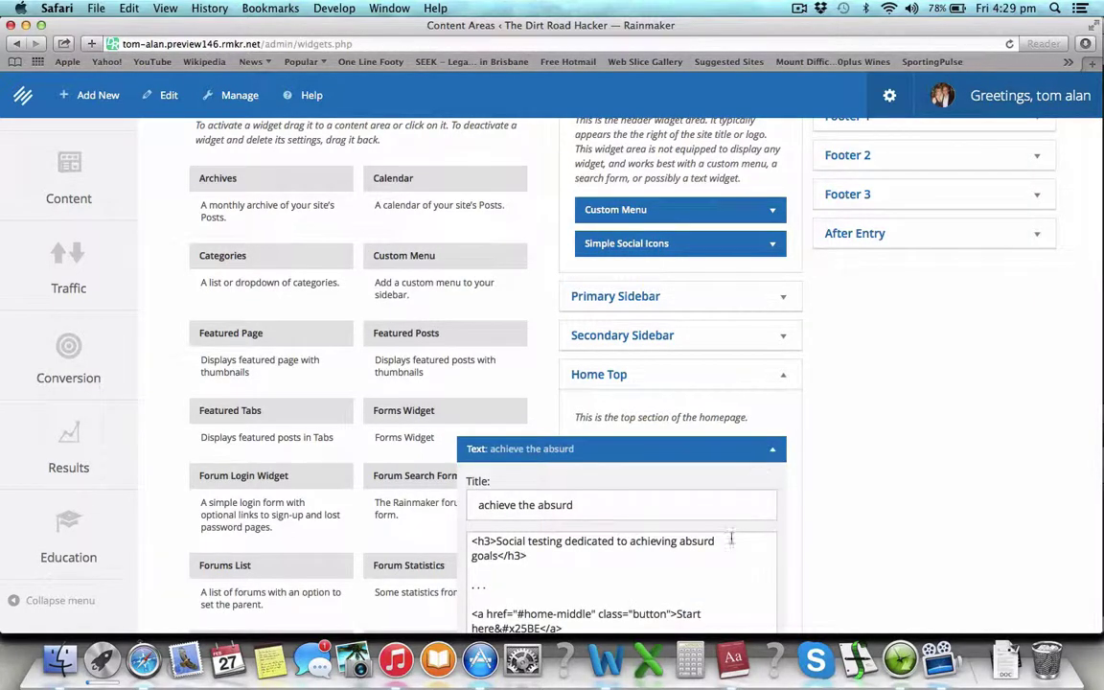
scroll(731, 542, down, 1)
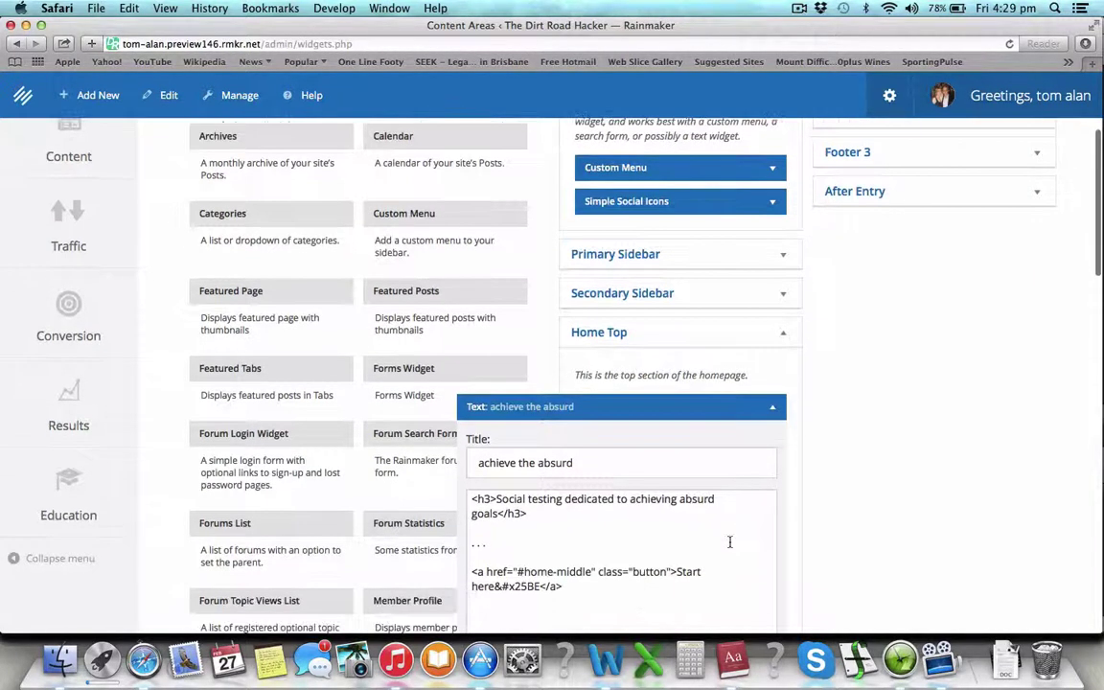
click(773, 407)
scroll(830, 345, up, 2)
scroll(833, 347, up, 3)
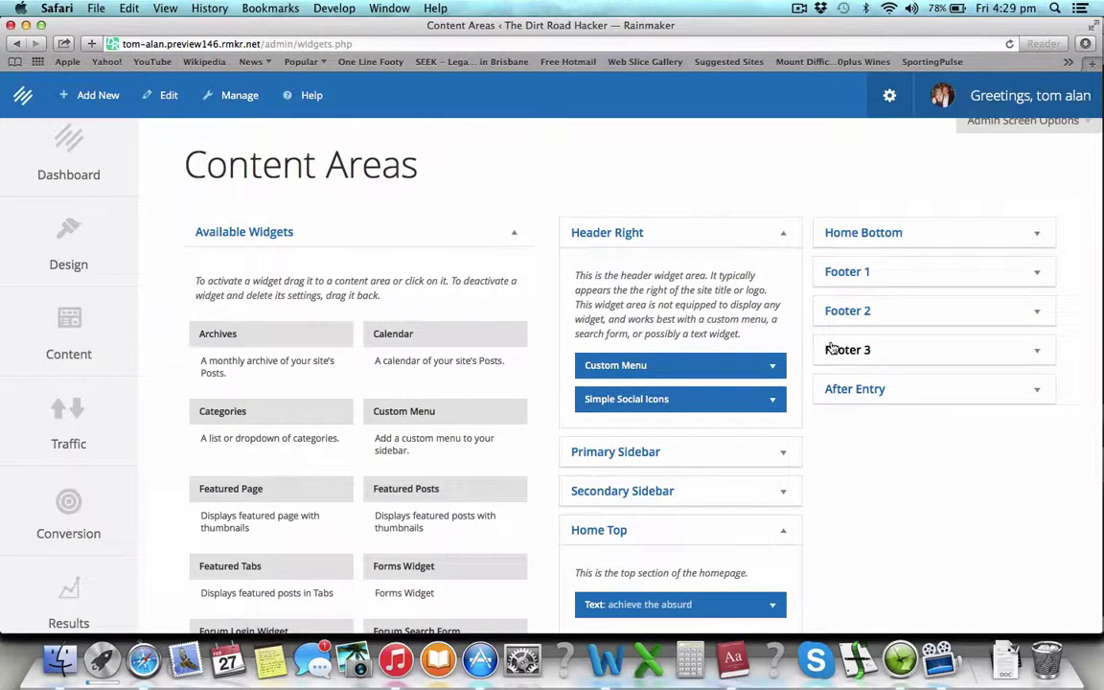
scroll(801, 379, down, 2)
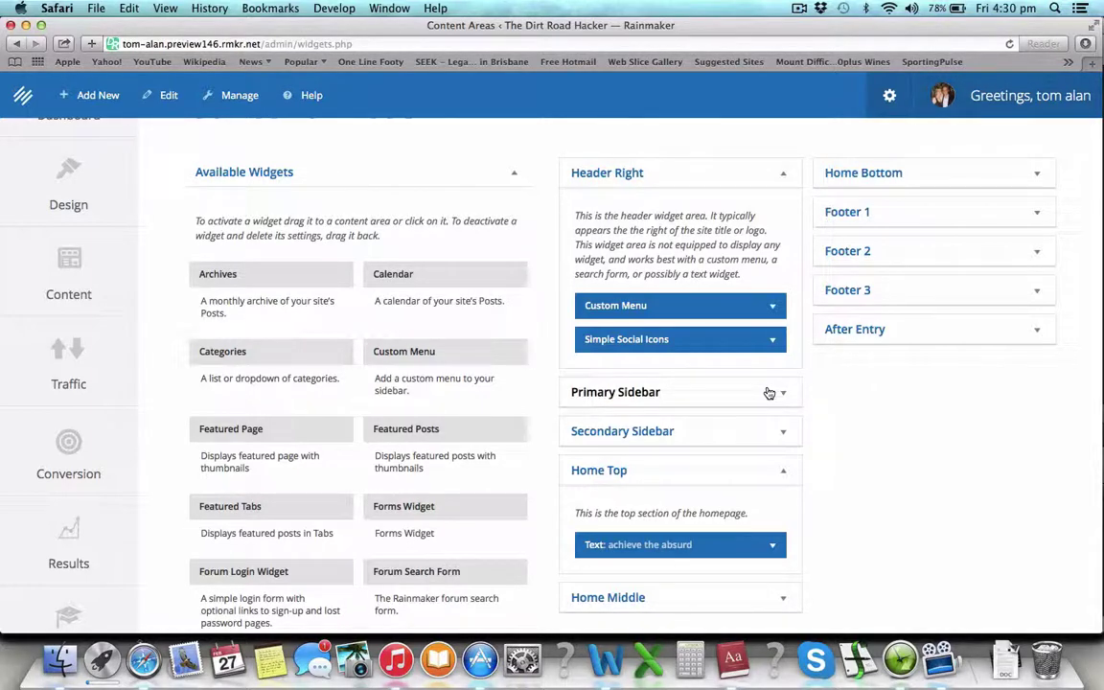
scroll(769, 393, down, 2)
scroll(752, 448, up, 2)
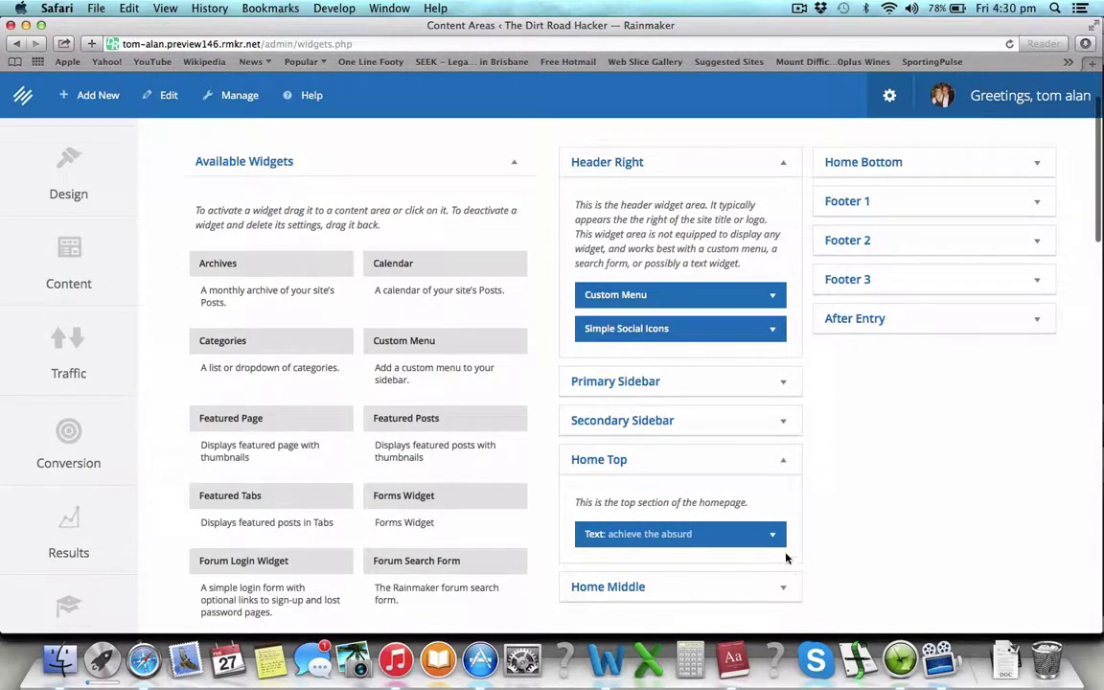
scroll(801, 353, up, 3)
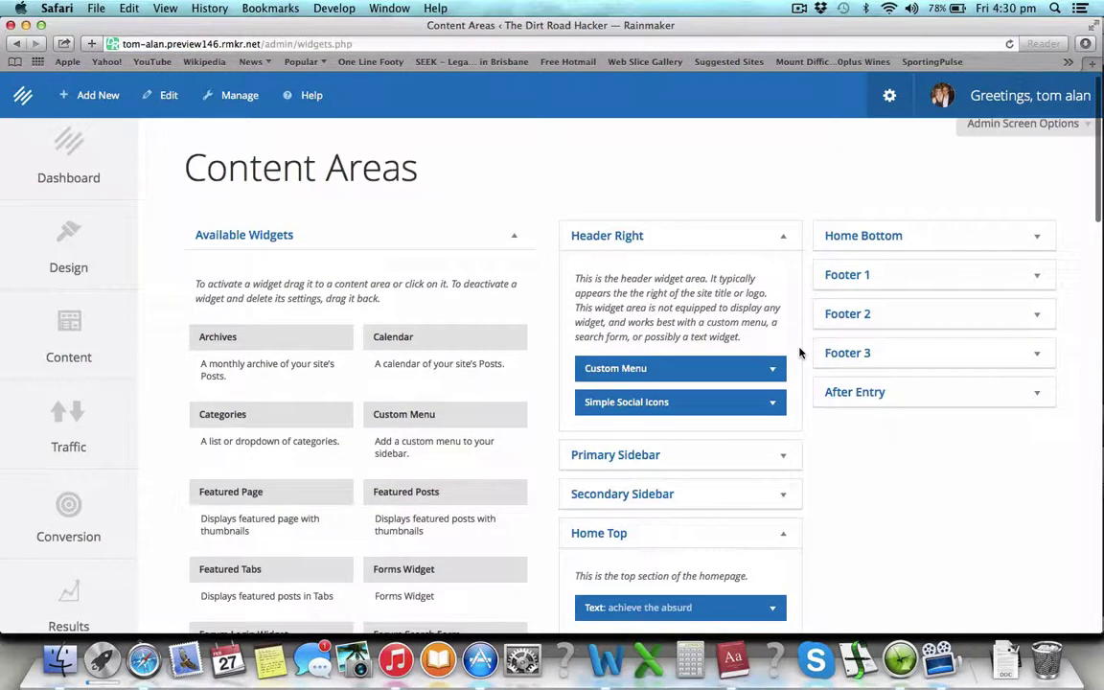
click(785, 456)
scroll(783, 460, down, 4)
scroll(784, 460, down, 1)
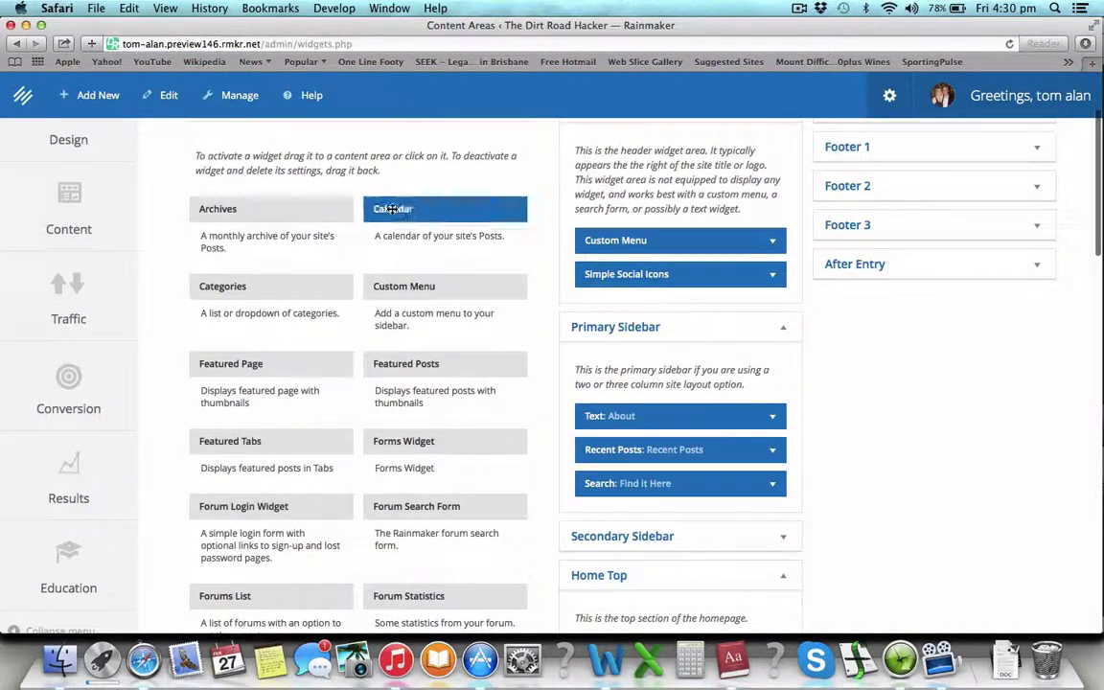
scroll(286, 331, up, 1)
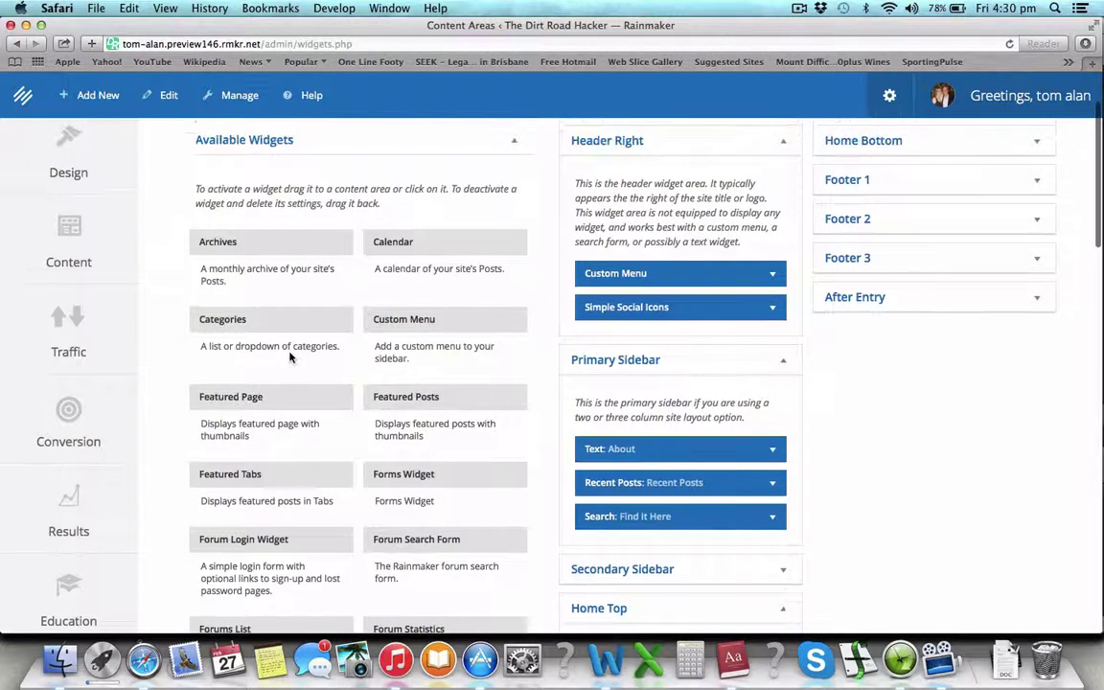
scroll(412, 297, down, 5)
scroll(423, 314, down, 15)
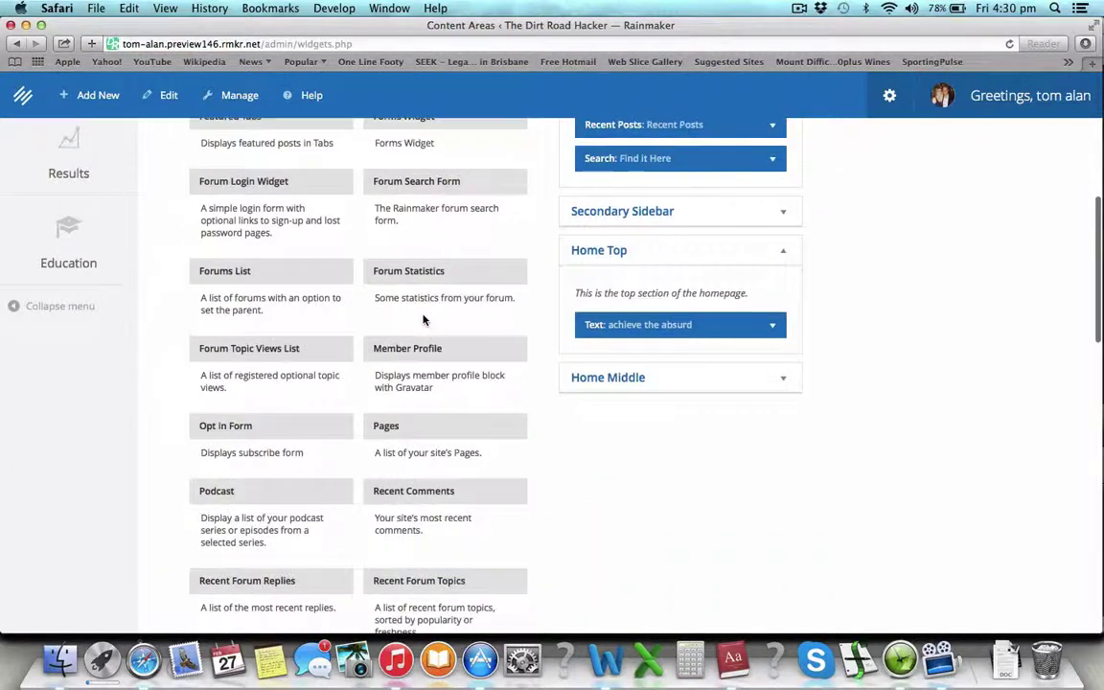
scroll(424, 316, down, 5)
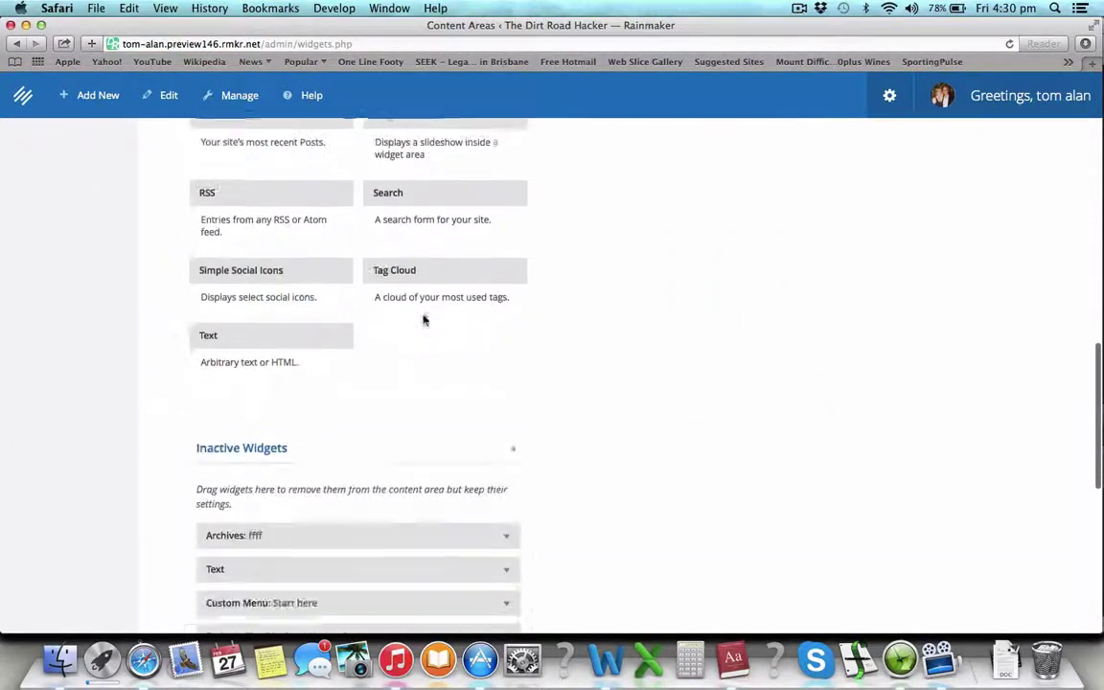
scroll(424, 320, up, 5)
scroll(424, 315, up, 13)
scroll(423, 316, up, 3)
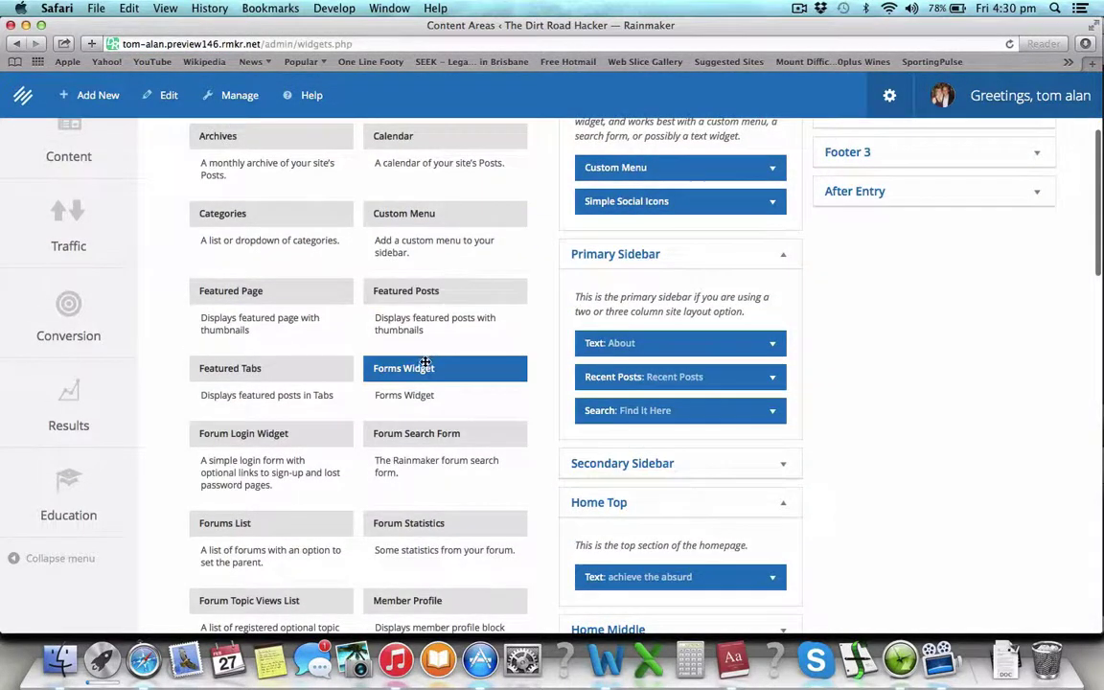
drag(425, 367, 630, 443)
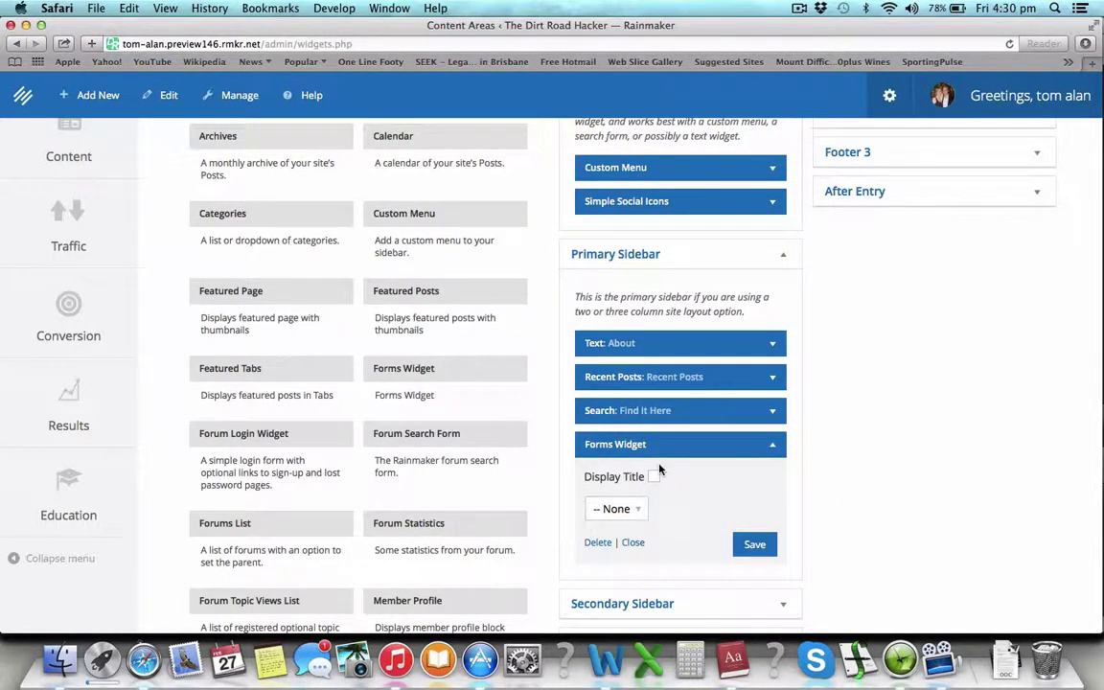
click(597, 544)
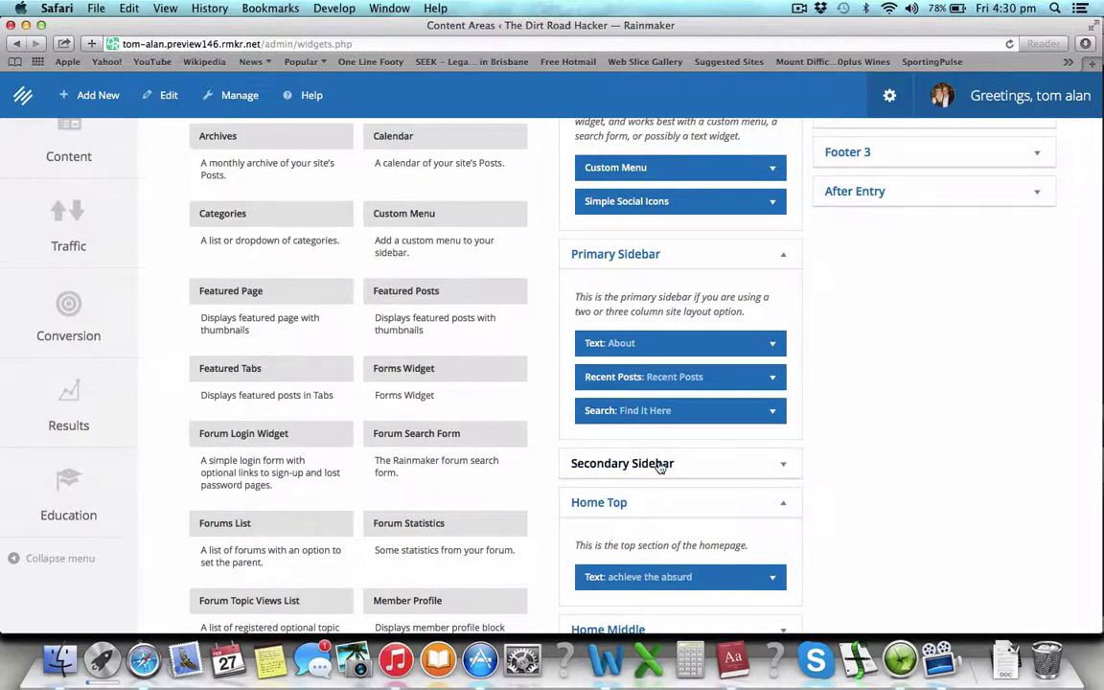
click(775, 467)
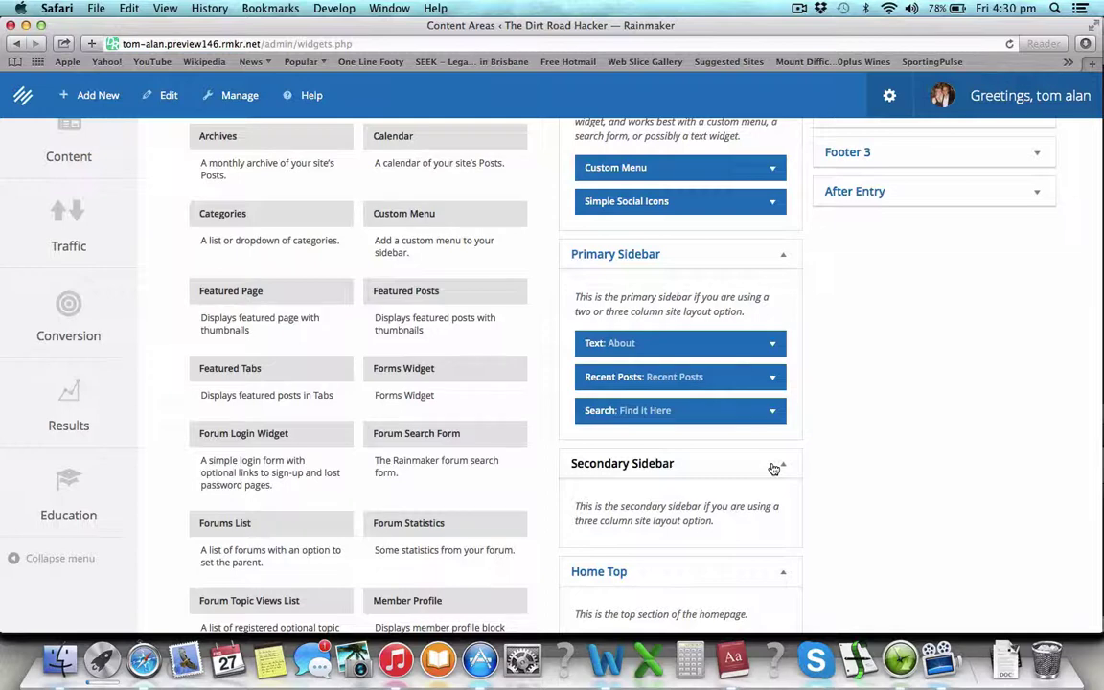
click(775, 467)
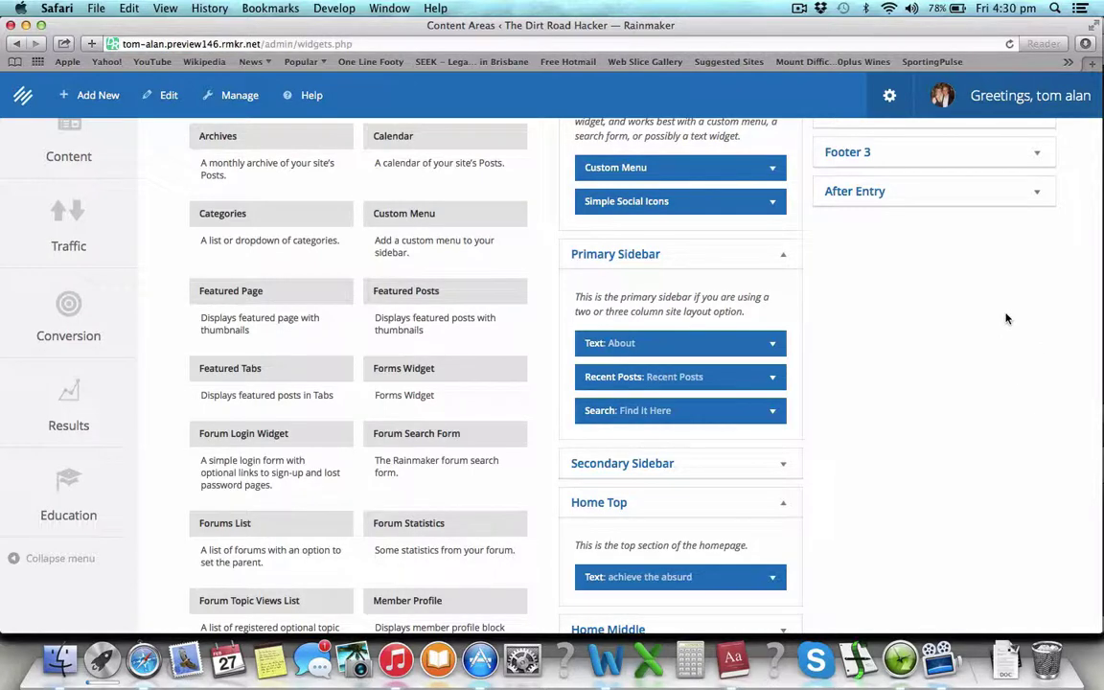
scroll(959, 340, down, 1)
scroll(874, 354, up, 3)
scroll(872, 354, up, 1)
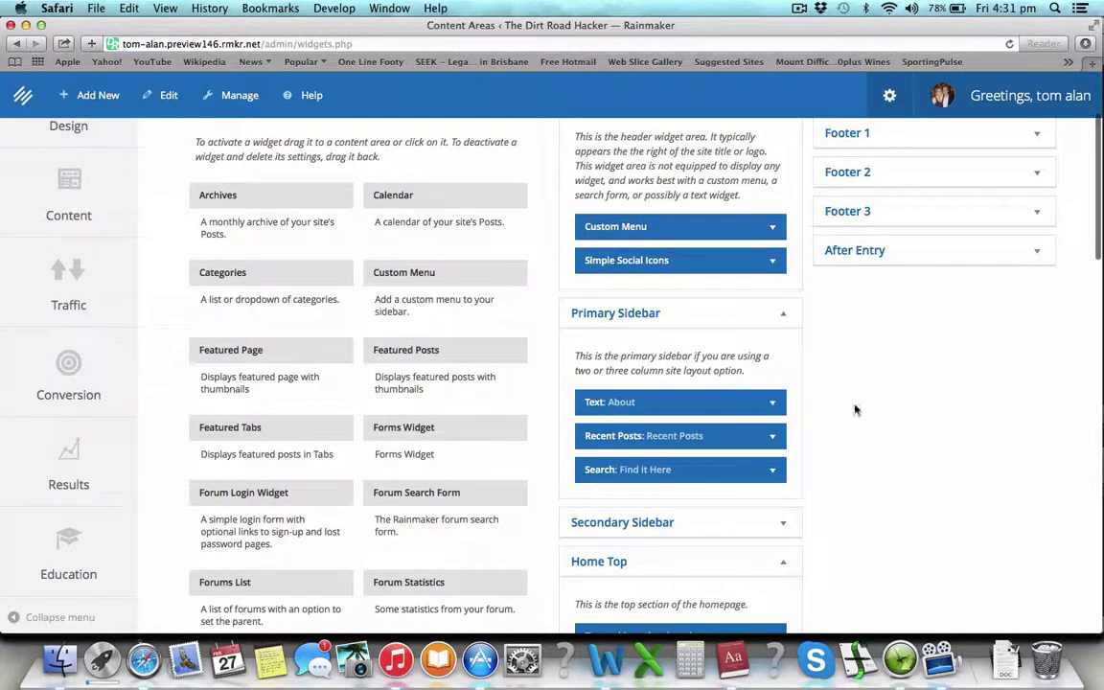
Step: Delete the About text, Recent Posts and Search widgets from the Primary Sidebar
scroll(856, 410, up, 1)
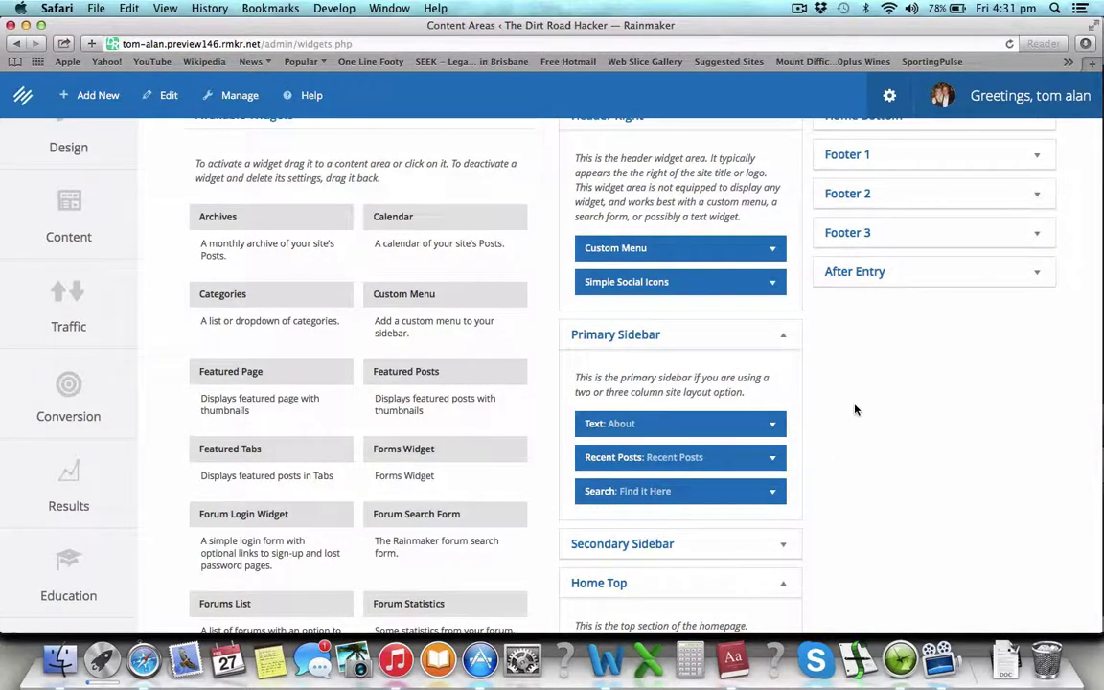
click(782, 416)
scroll(715, 476, down, 5)
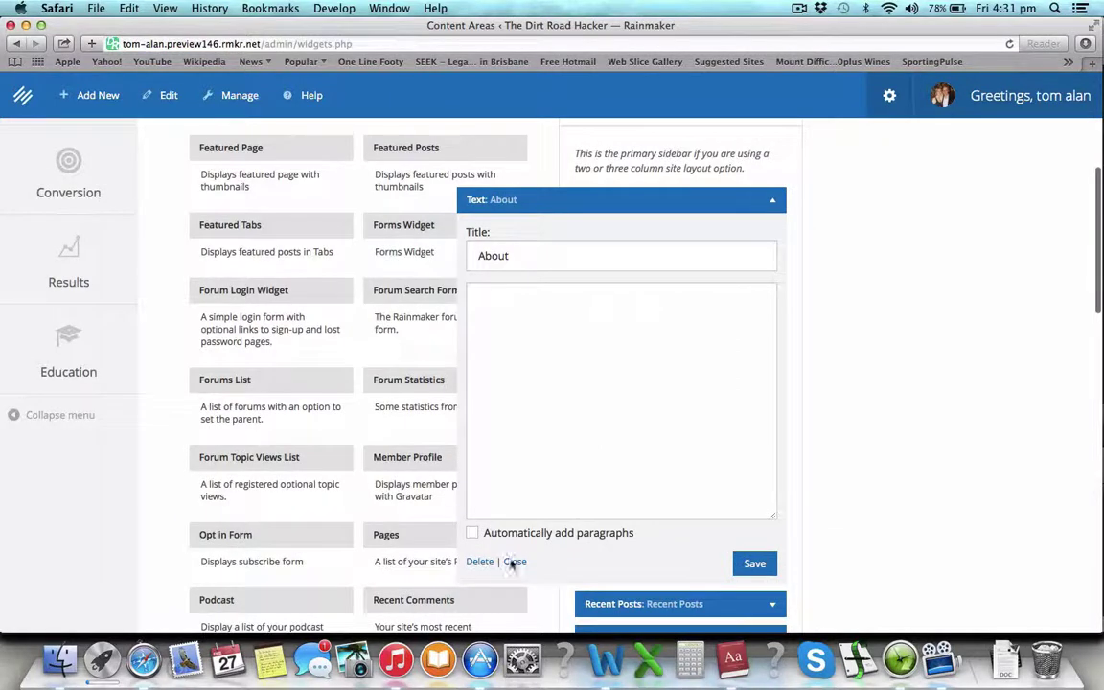
click(486, 566)
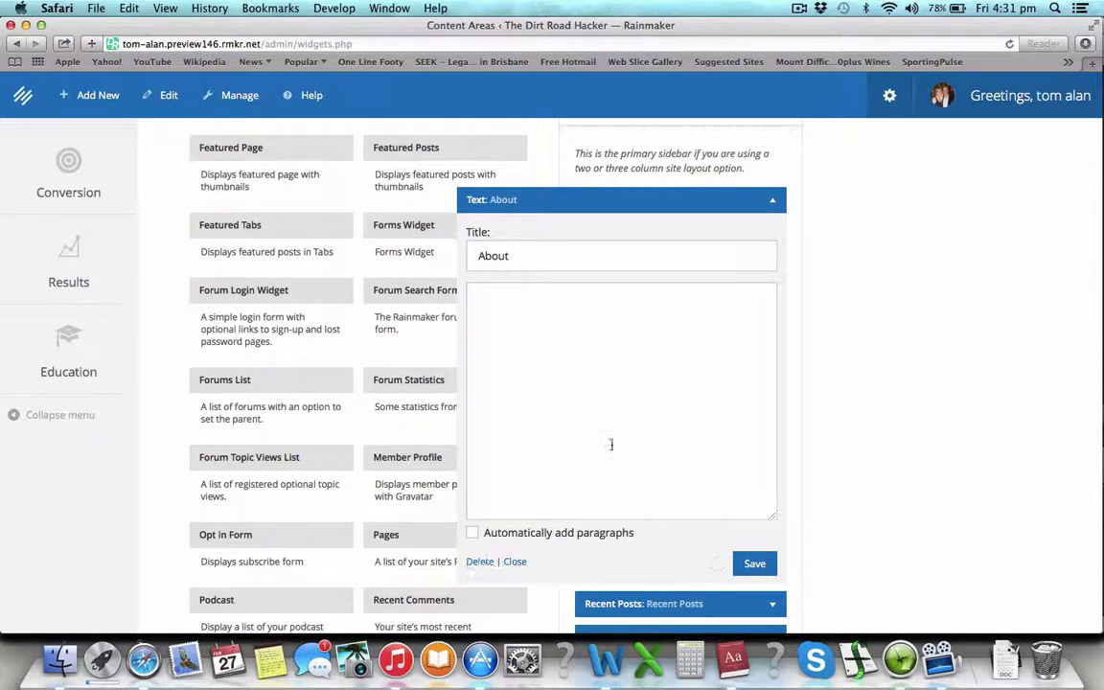
click(775, 200)
click(598, 365)
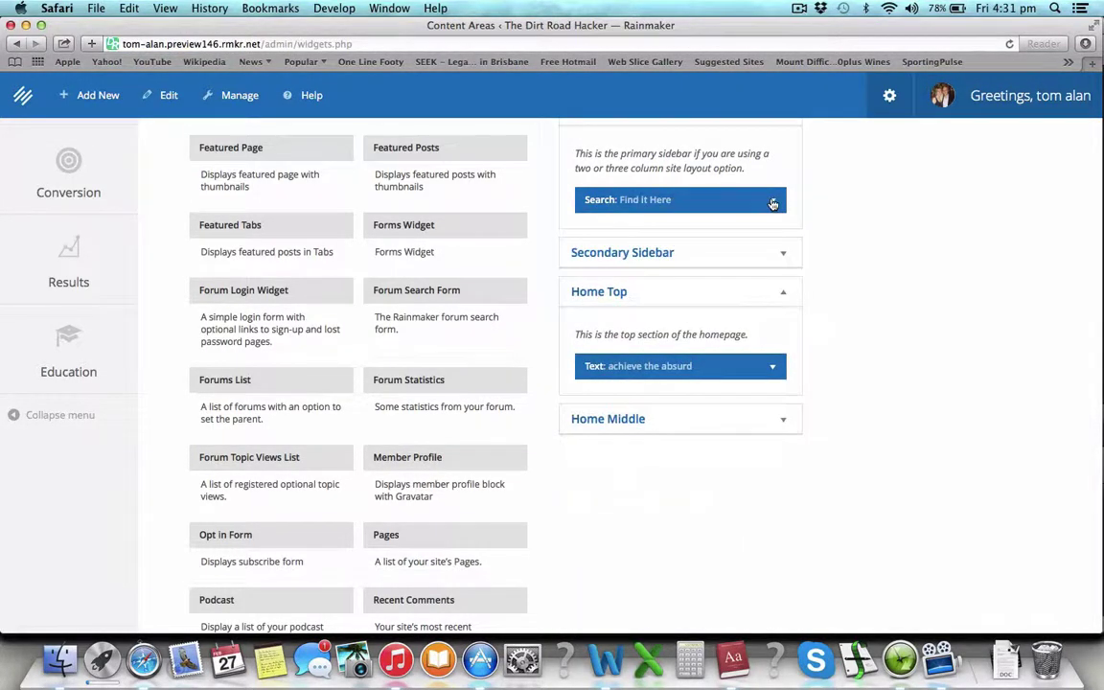
click(773, 200)
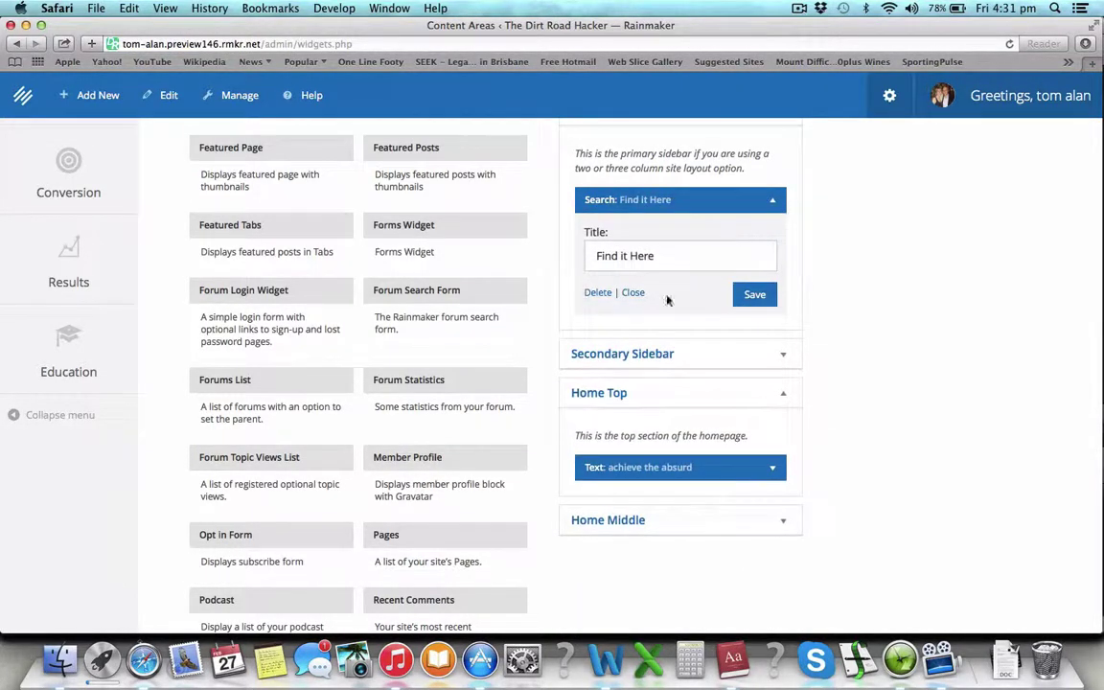
click(598, 293)
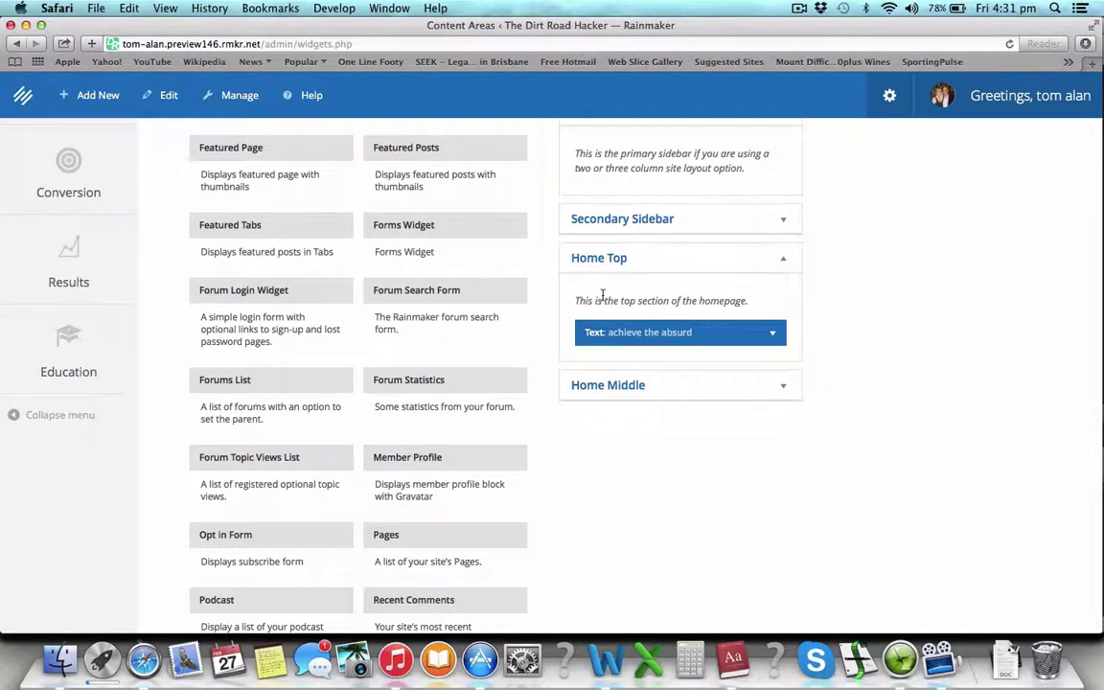
scroll(516, 396, down, 5)
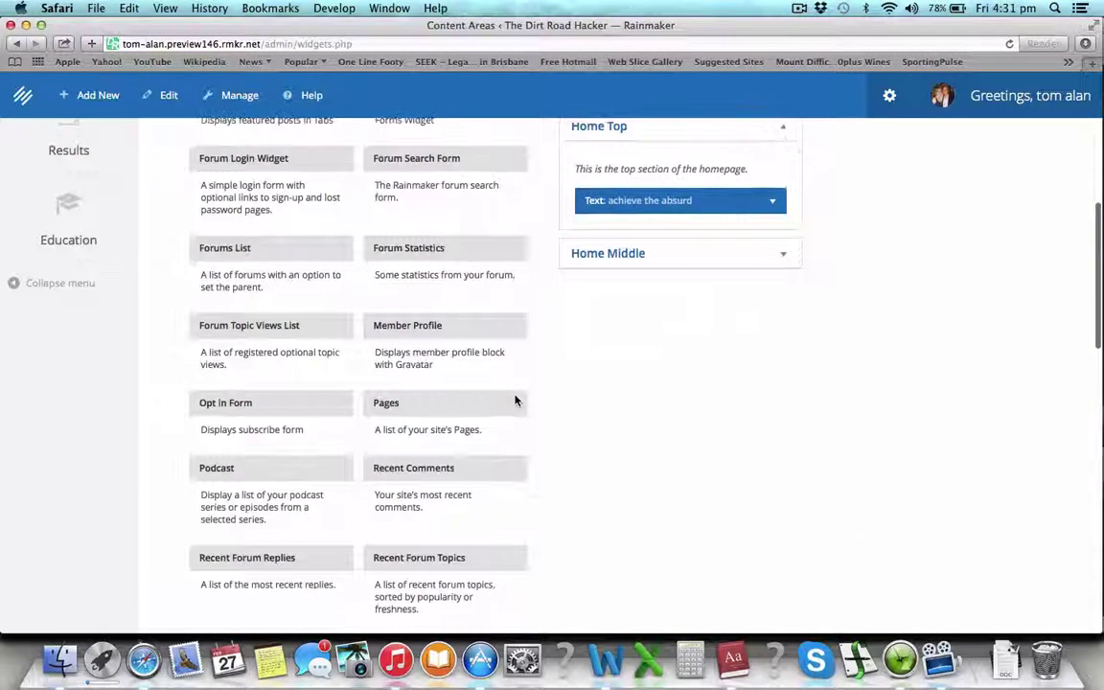
scroll(516, 396, down, 6)
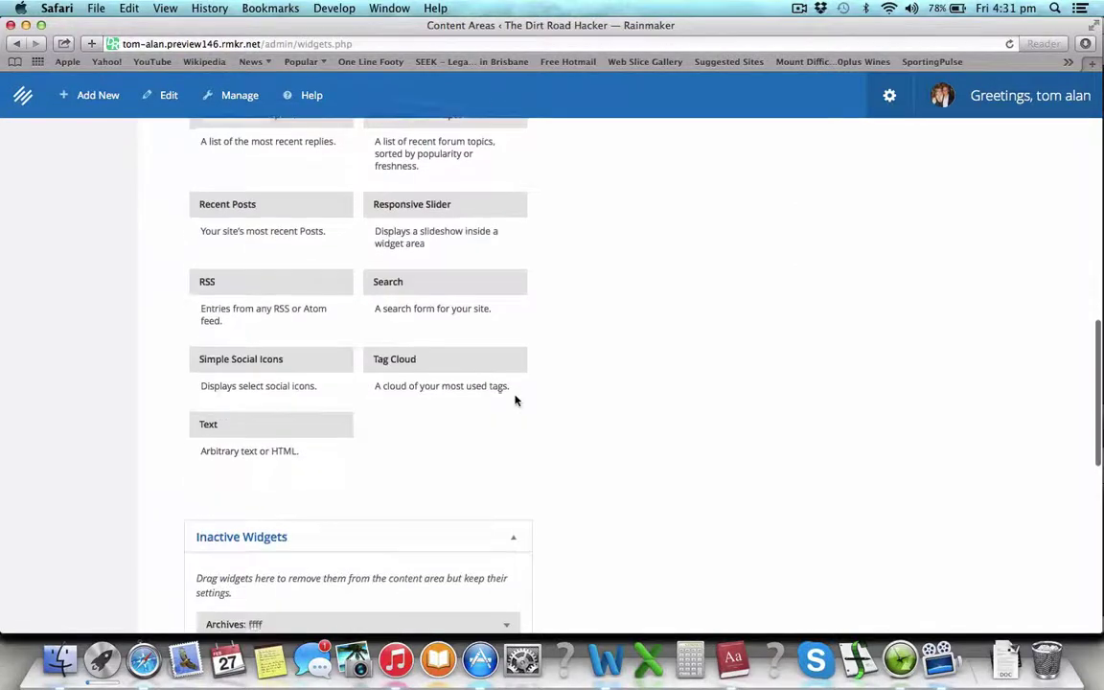
scroll(515, 401, up, 4)
scroll(602, 379, up, 7)
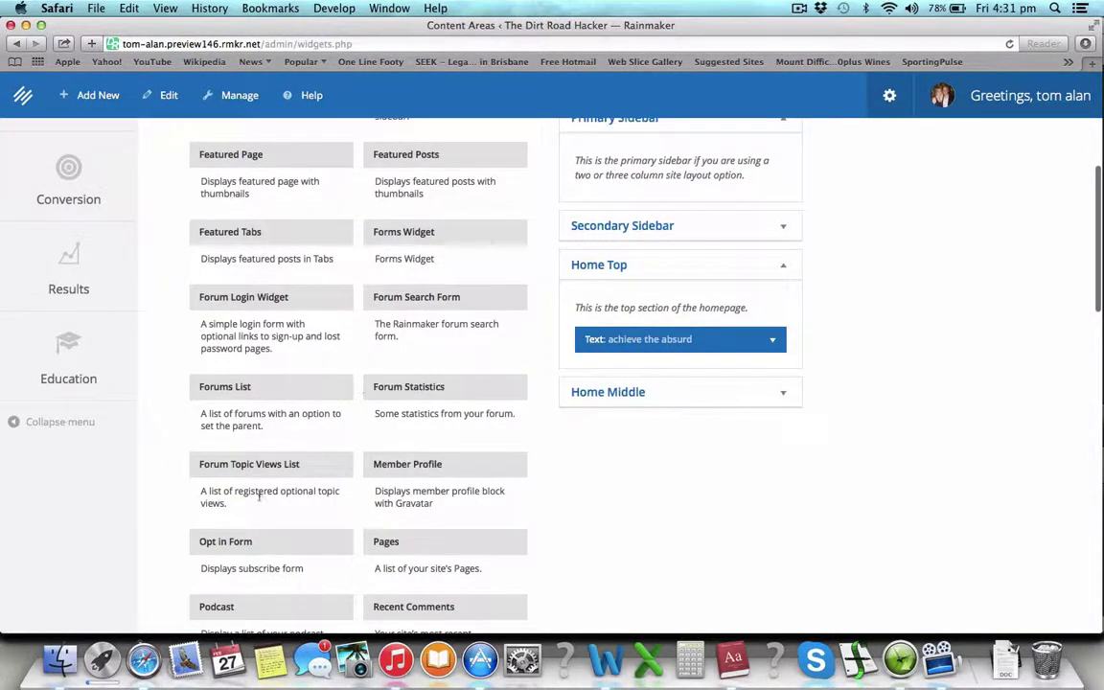
Step: Drag the Opt In Form widget into the Primary Sidebar and view its blank settings
click(239, 540)
drag(239, 541, 616, 199)
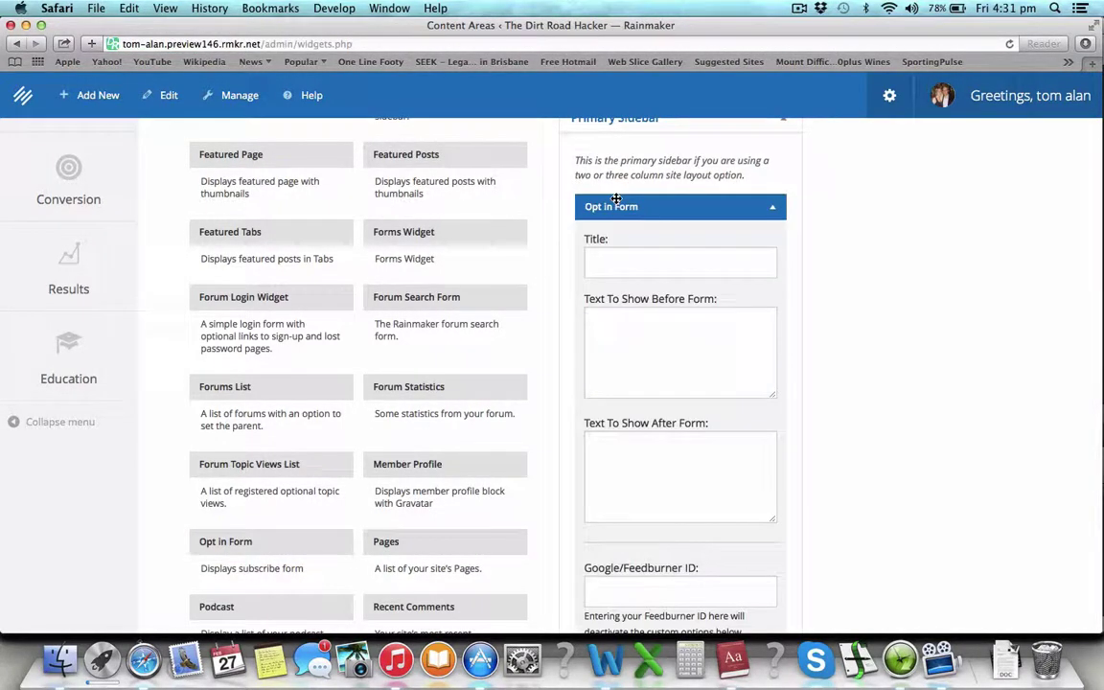
scroll(767, 290, up, 2)
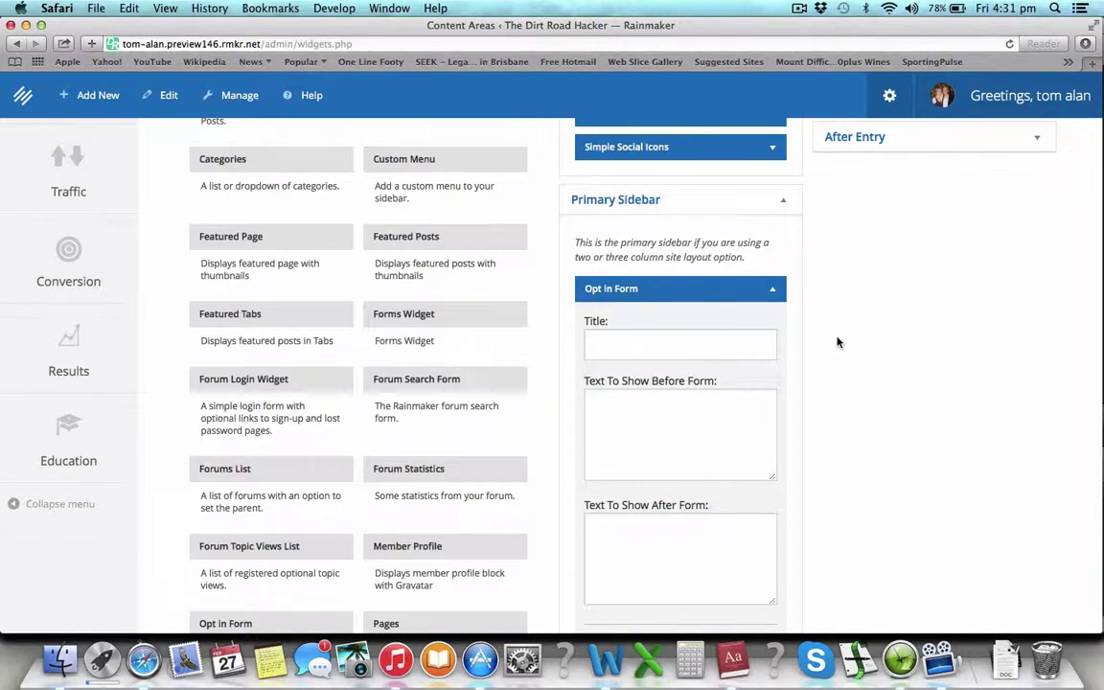
scroll(784, 353, up, 5)
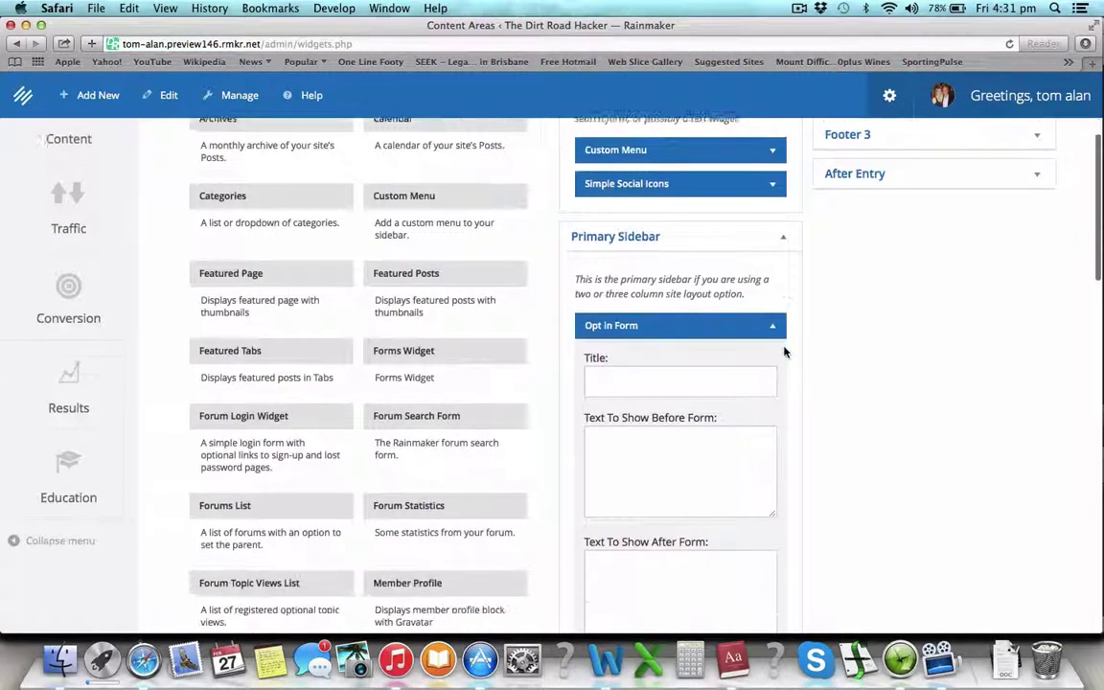
scroll(784, 353, down, 4)
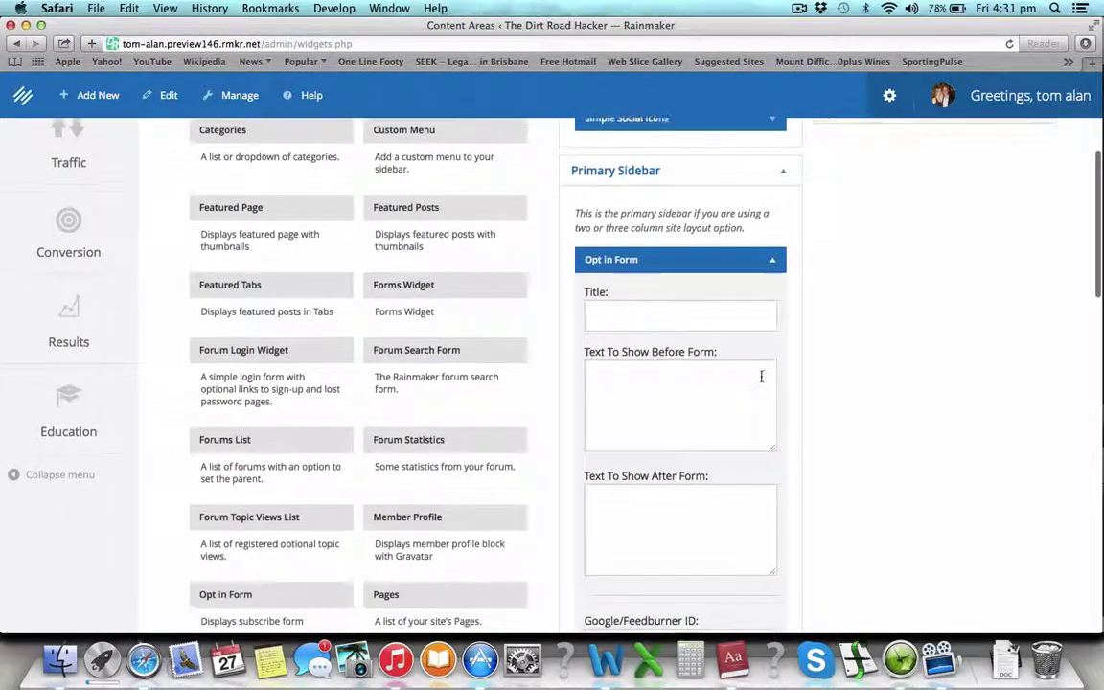
scroll(761, 377, down, 1)
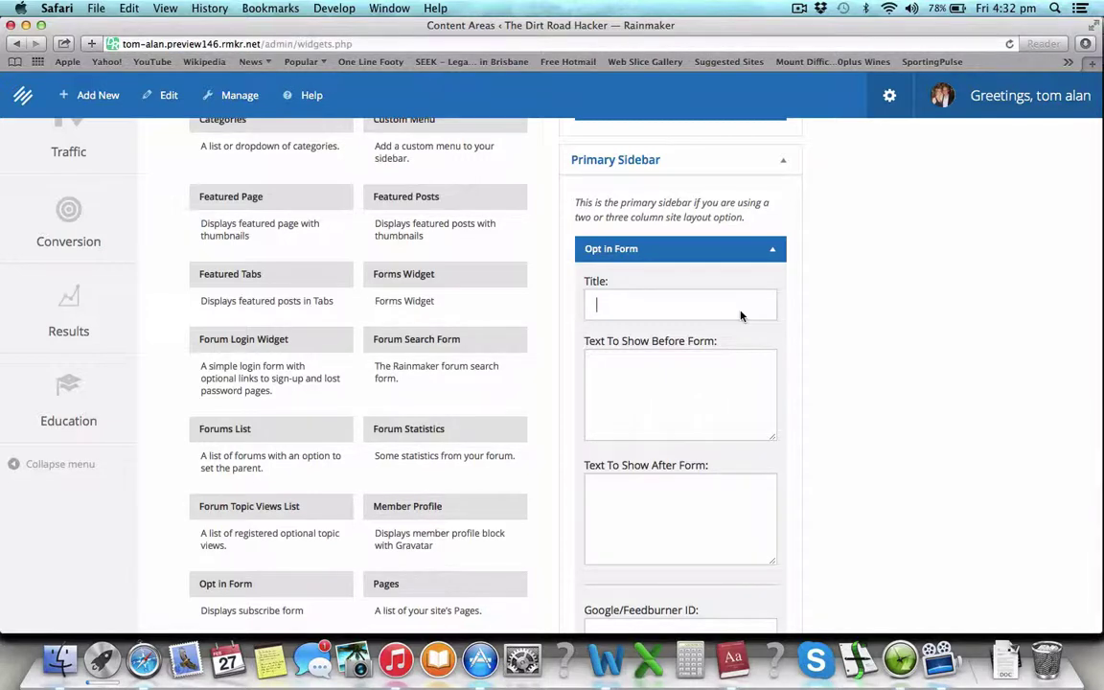
Step: Copy 'STOP! DOWNLOAD YOUR DRH HIKING PACK!' from Word into the Opt in Form Title
key(super+Tab)
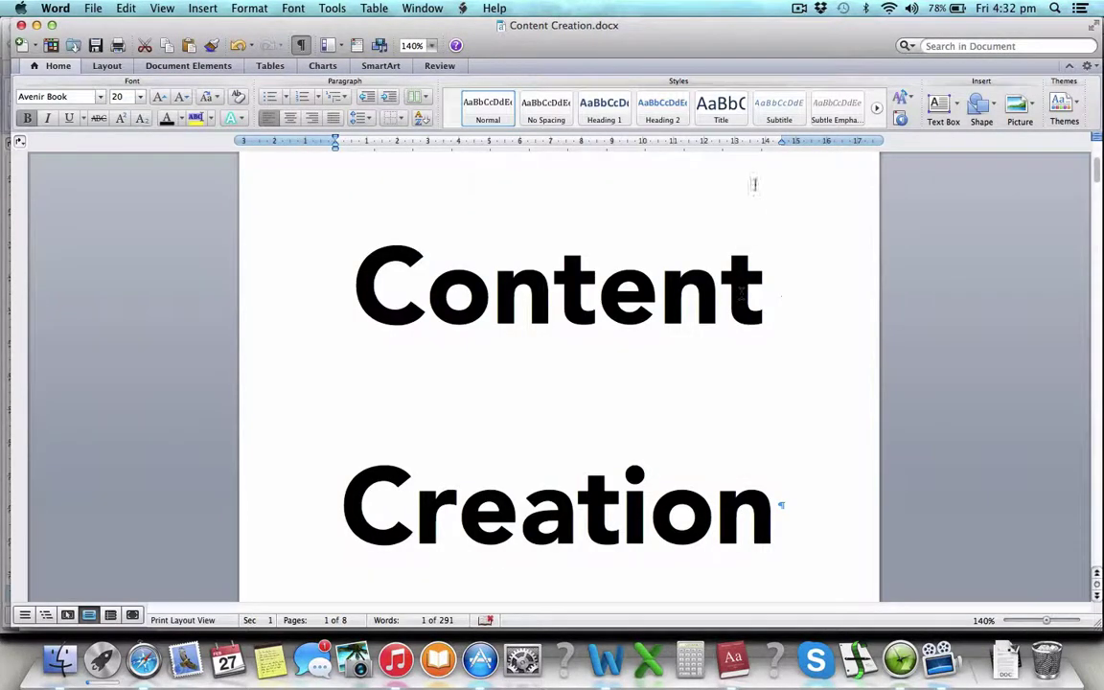
scroll(751, 194, down, 10)
scroll(728, 277, down, 15)
scroll(728, 277, down, 10)
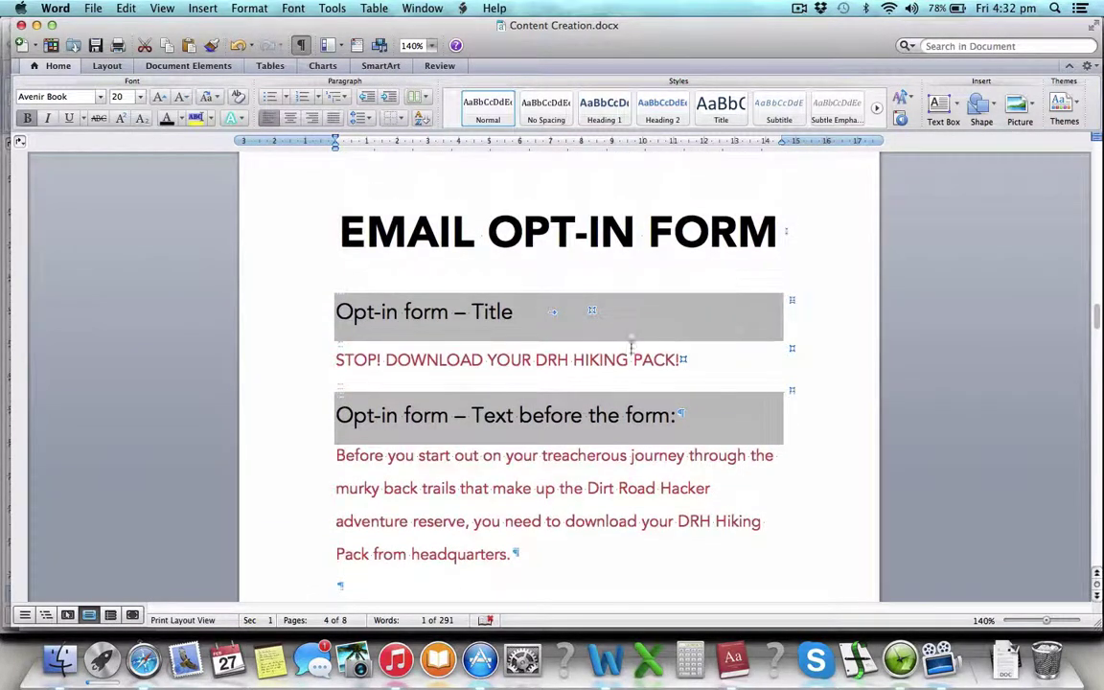
triple_click(626, 359)
key(super+c)
key(super+Tab)
key(super+v)
Step: Select the paragraph meant to appear before the form in the Word document
key(super+Tab)
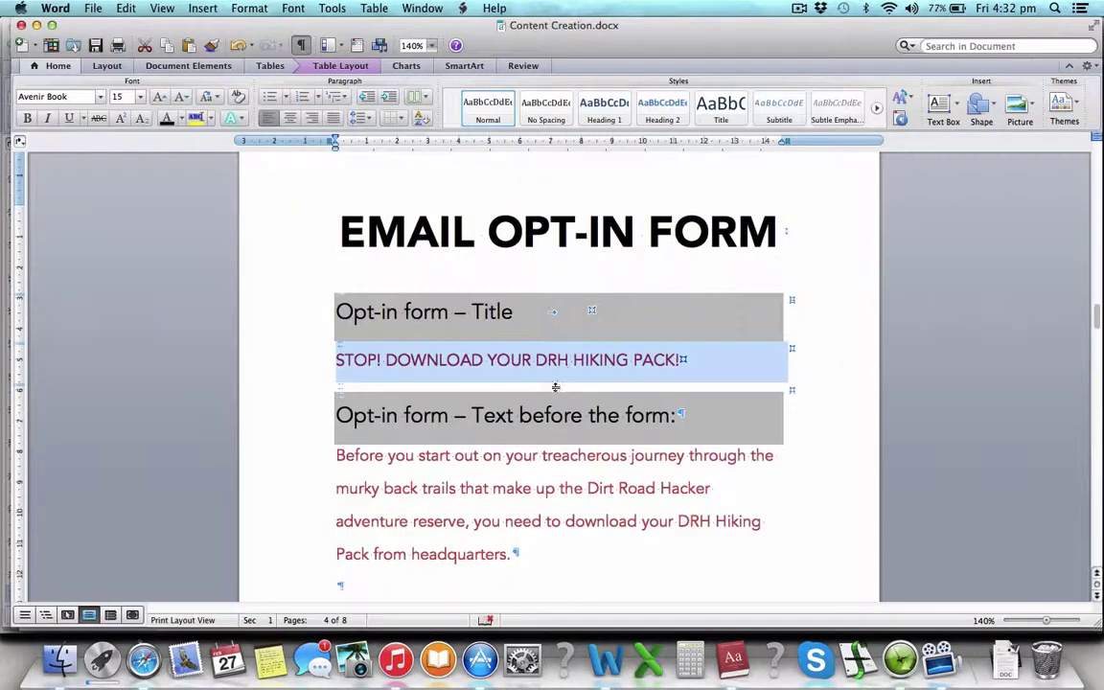
scroll(493, 382, down, 2)
triple_click(488, 388)
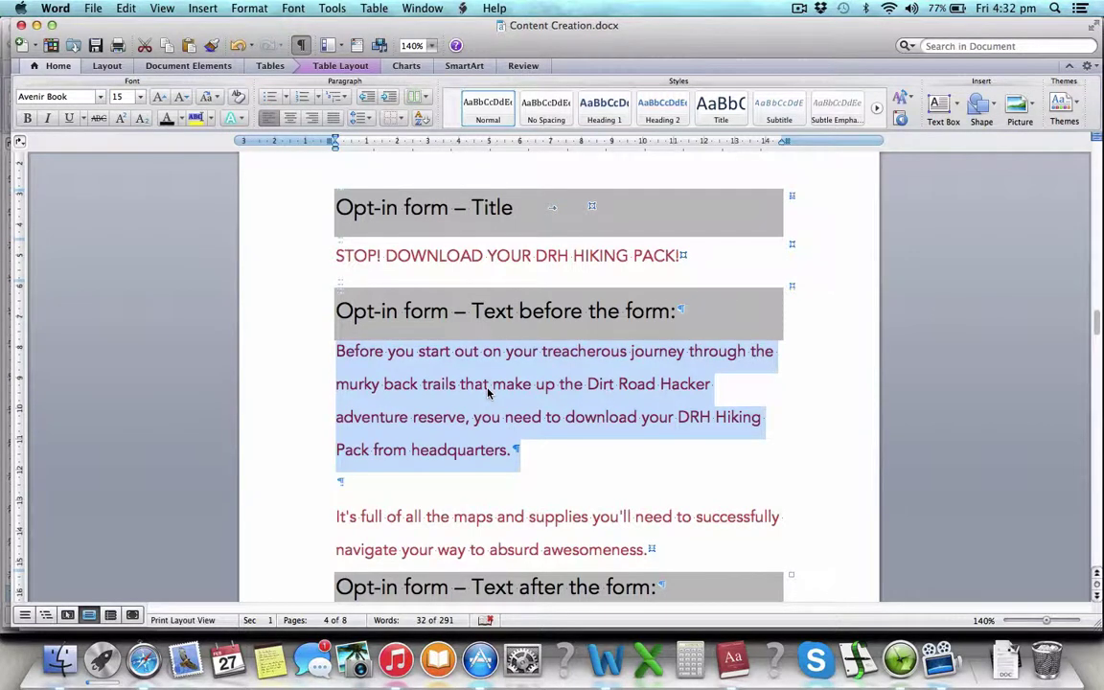
key(super+Tab)
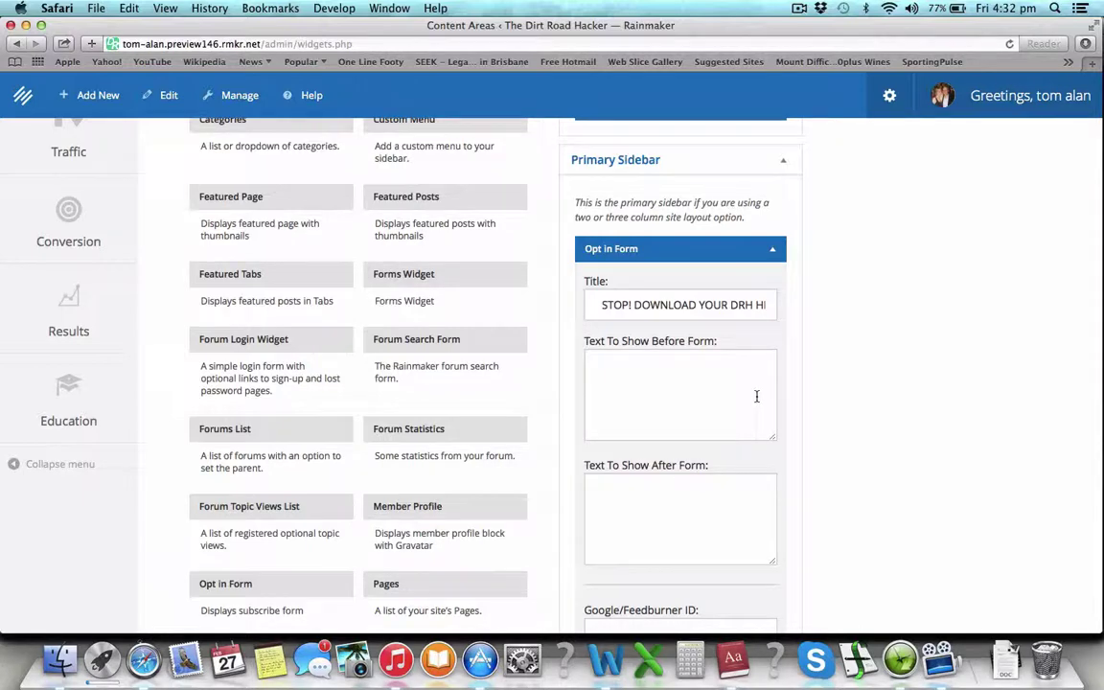
Step: Paste the two hiking-pack intro paragraphs from Word into Text To Show Before Form
scroll(738, 407, down, 1)
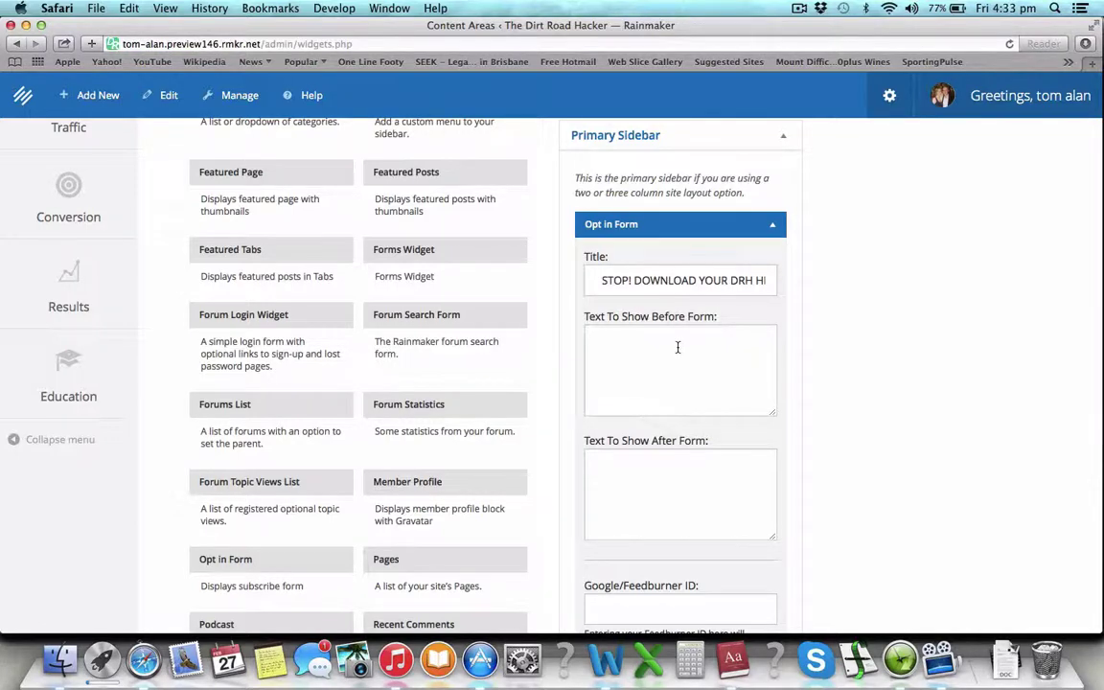
scroll(692, 394, down, 3)
scroll(692, 394, up, 4)
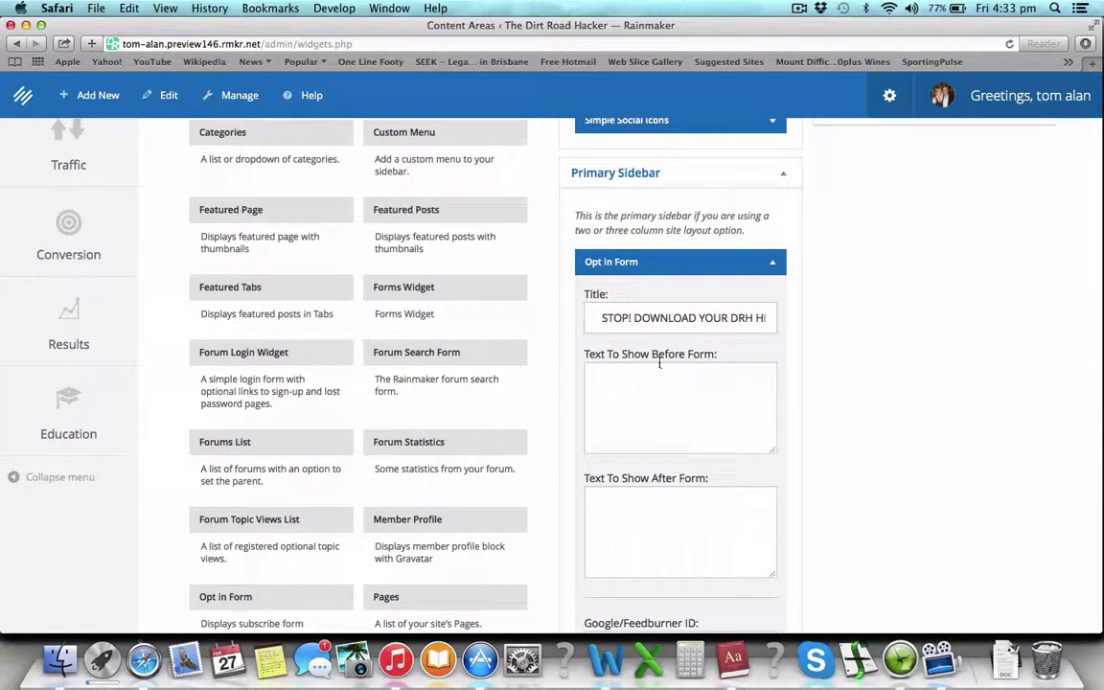
click(657, 404)
key(super+Tab)
drag(666, 550, 305, 369)
key(super+c)
key(super+Tab)
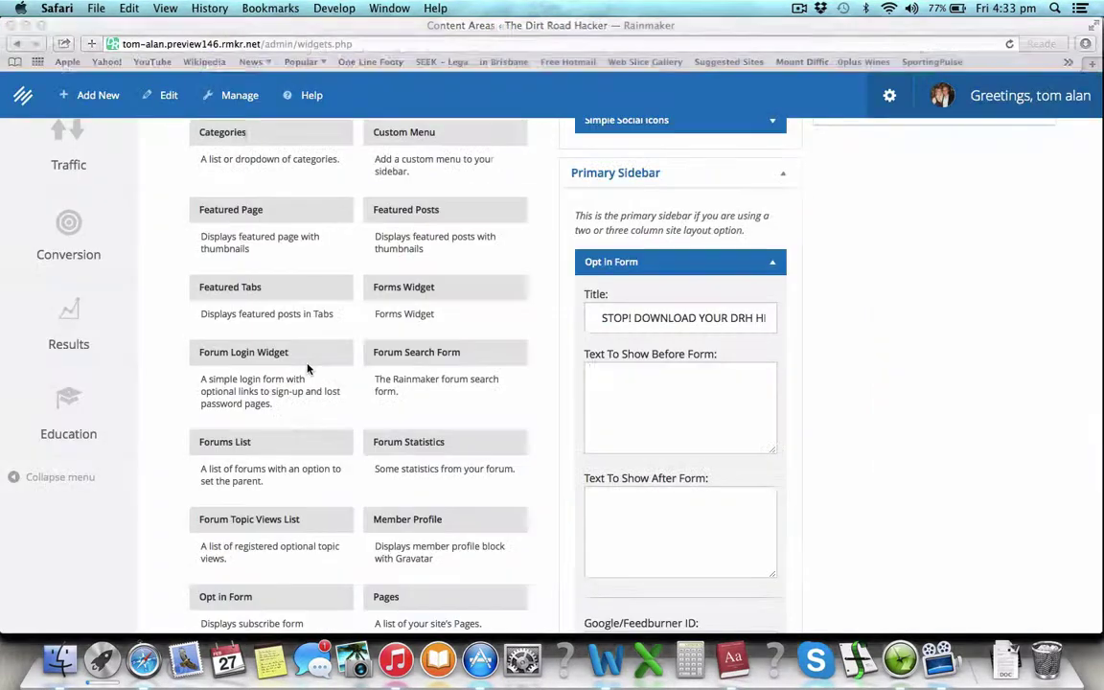
key(super+v)
scroll(666, 398, up, 3)
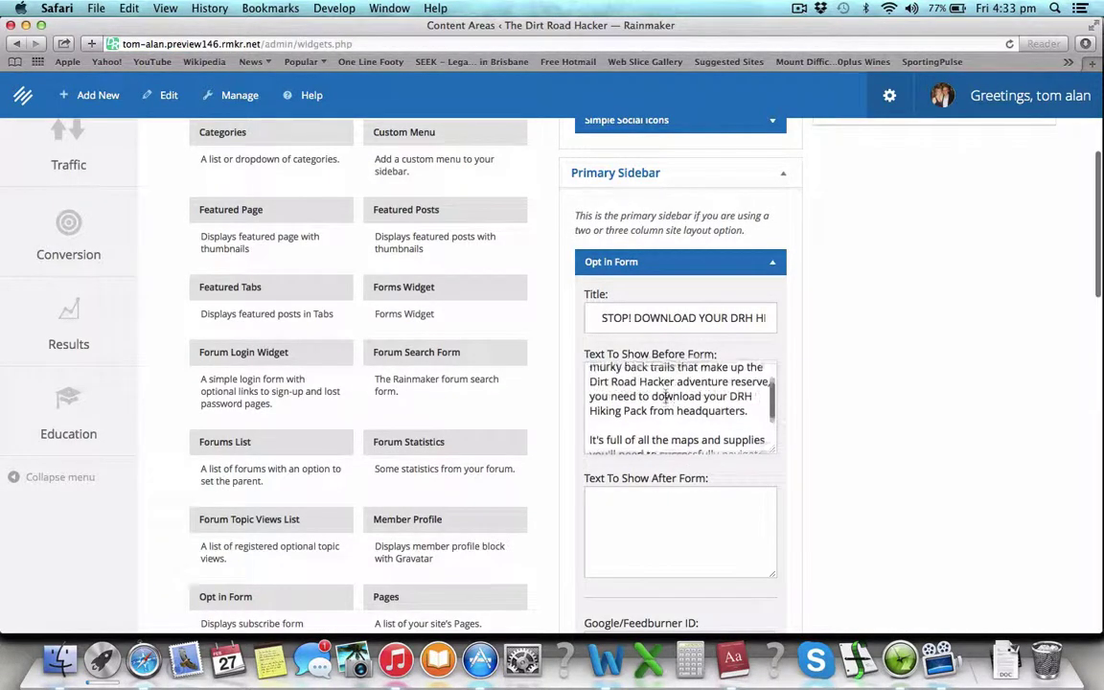
scroll(666, 412, down, 3)
Step: Paste the 'I won't abuse…' privacy paragraph into Text To Show After Form
click(655, 505)
key(super+Tab)
scroll(641, 451, down, 4)
drag(739, 416, 219, 374)
key(super+c)
key(super+Tab)
key(super+v)
scroll(789, 505, down, 4)
scroll(790, 505, up, 4)
scroll(790, 506, up, 1)
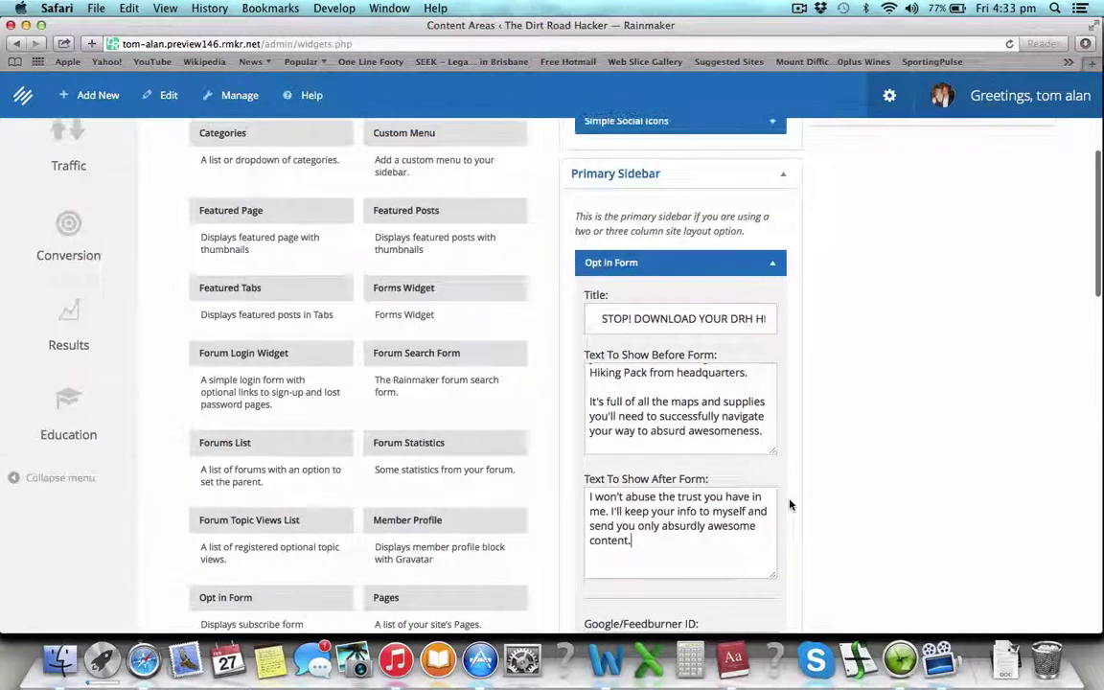
click(604, 320)
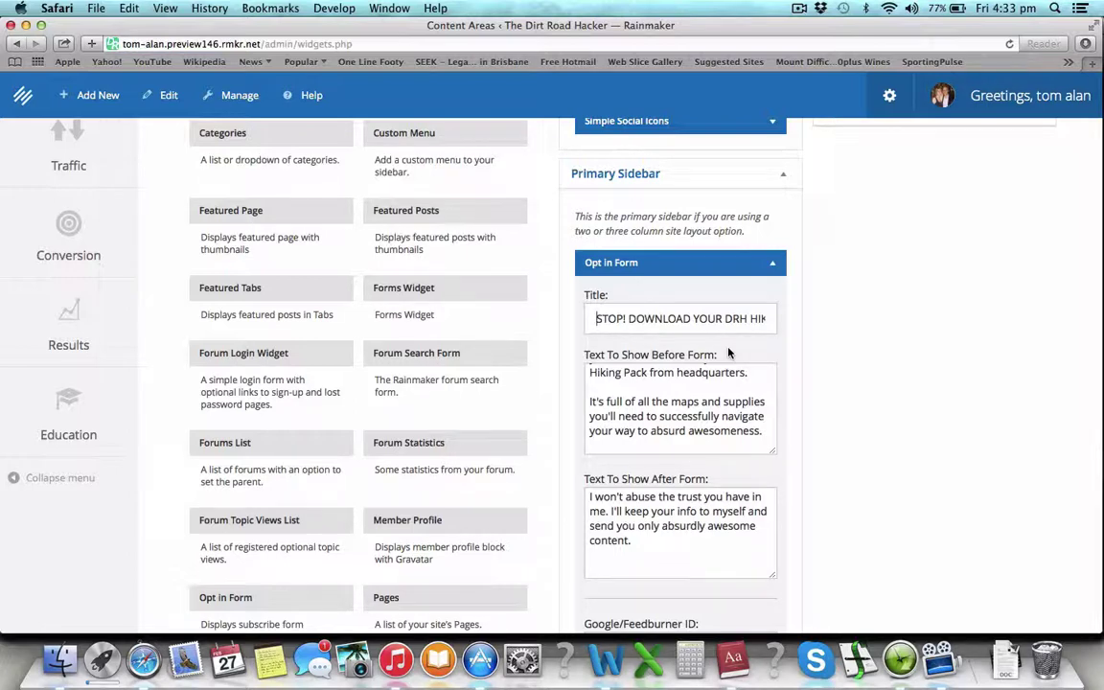
scroll(730, 391, up, 3)
scroll(731, 391, down, 3)
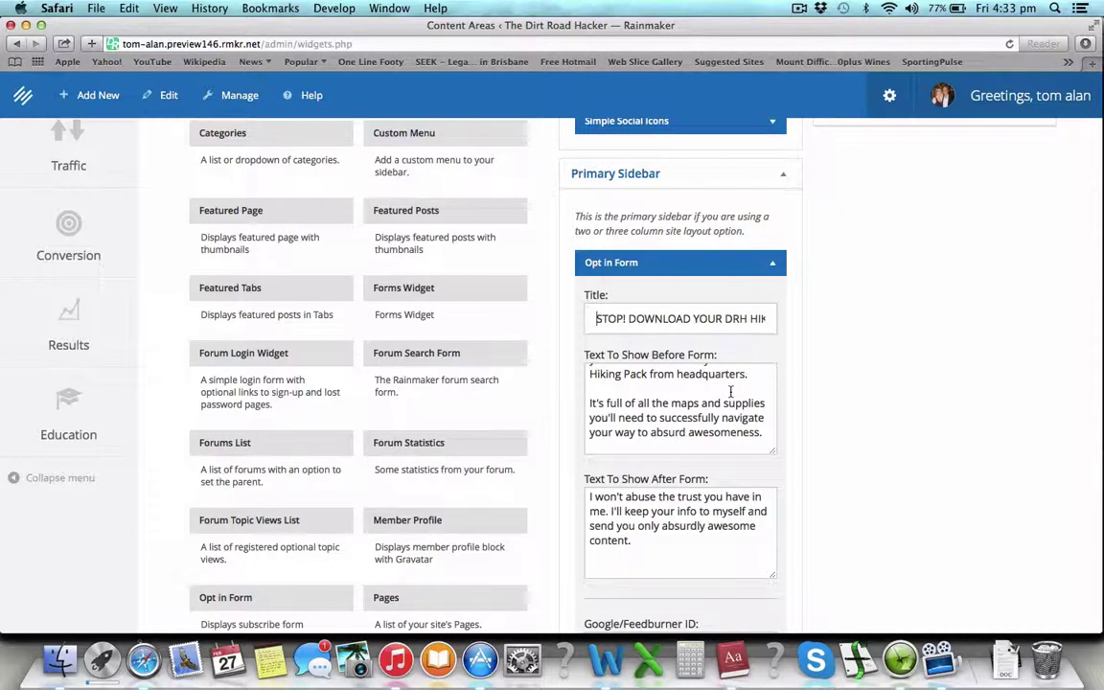
scroll(727, 408, down, 5)
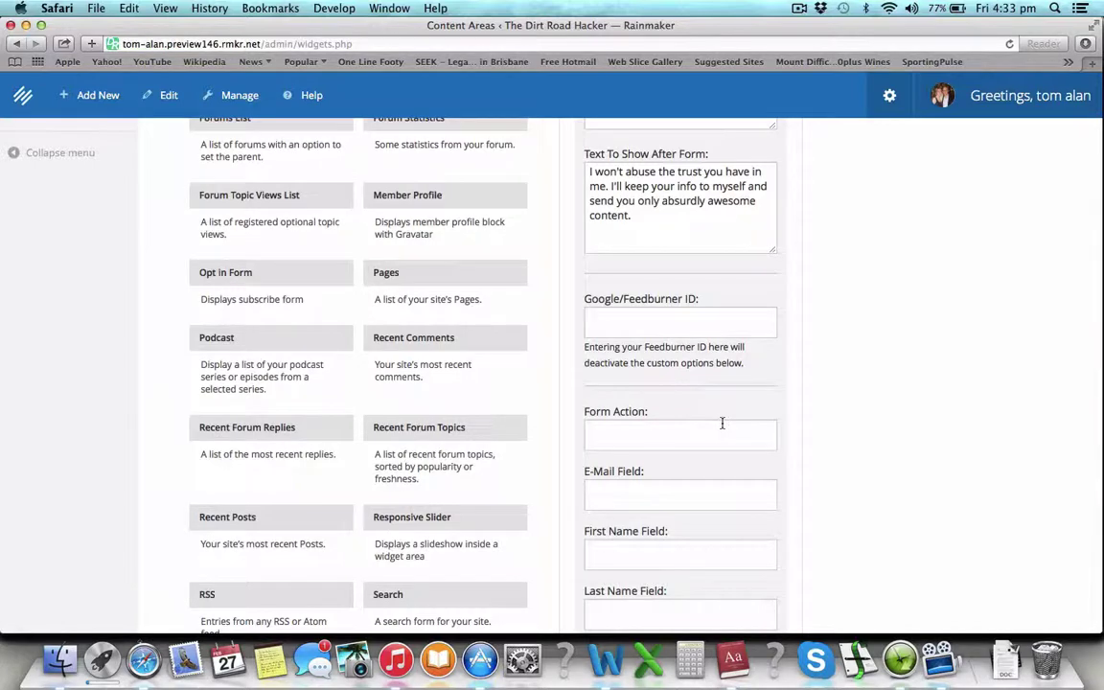
scroll(710, 437, down, 1)
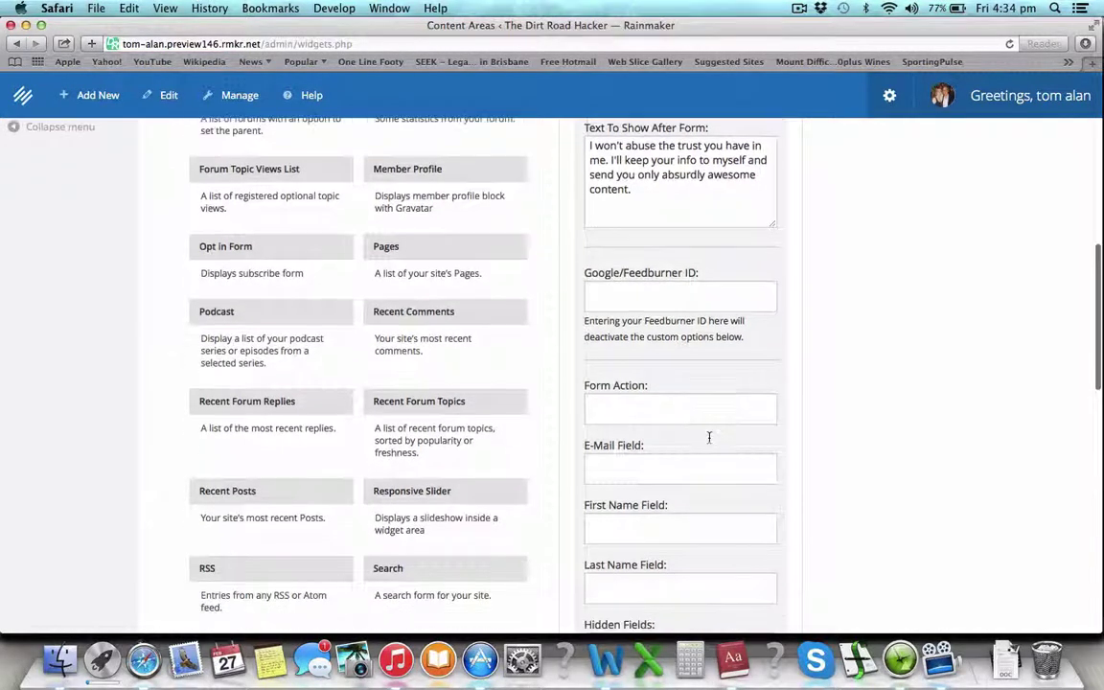
scroll(710, 437, down, 3)
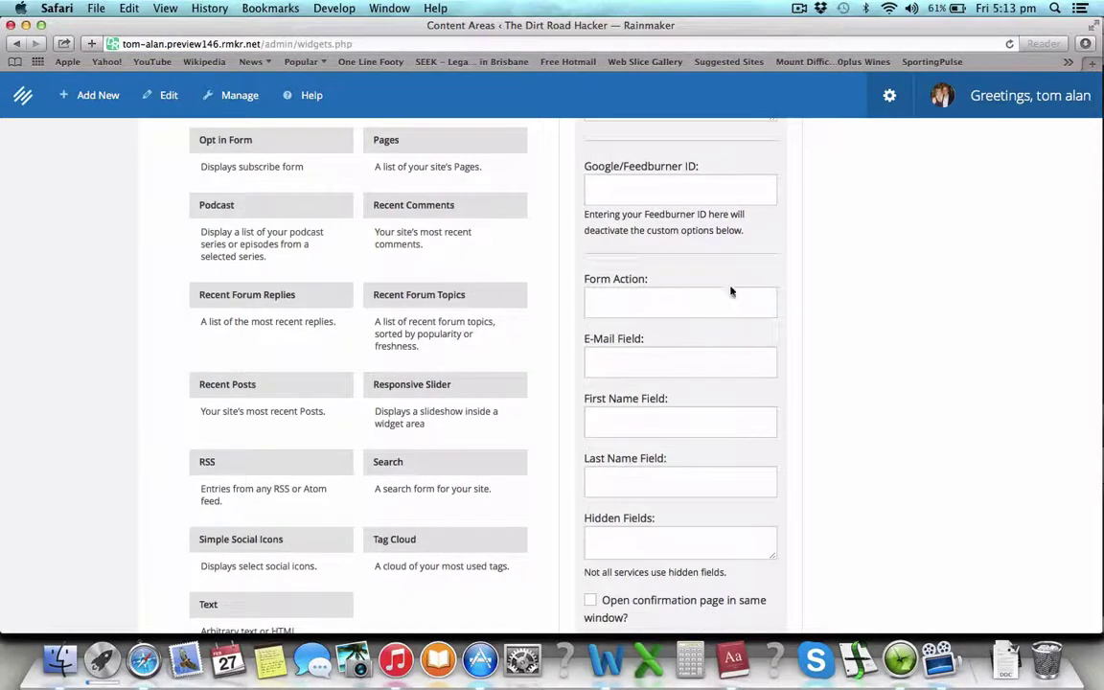
Step: Enter # in the Form Action, E-Mail, First Name and Last Name fields
click(709, 307)
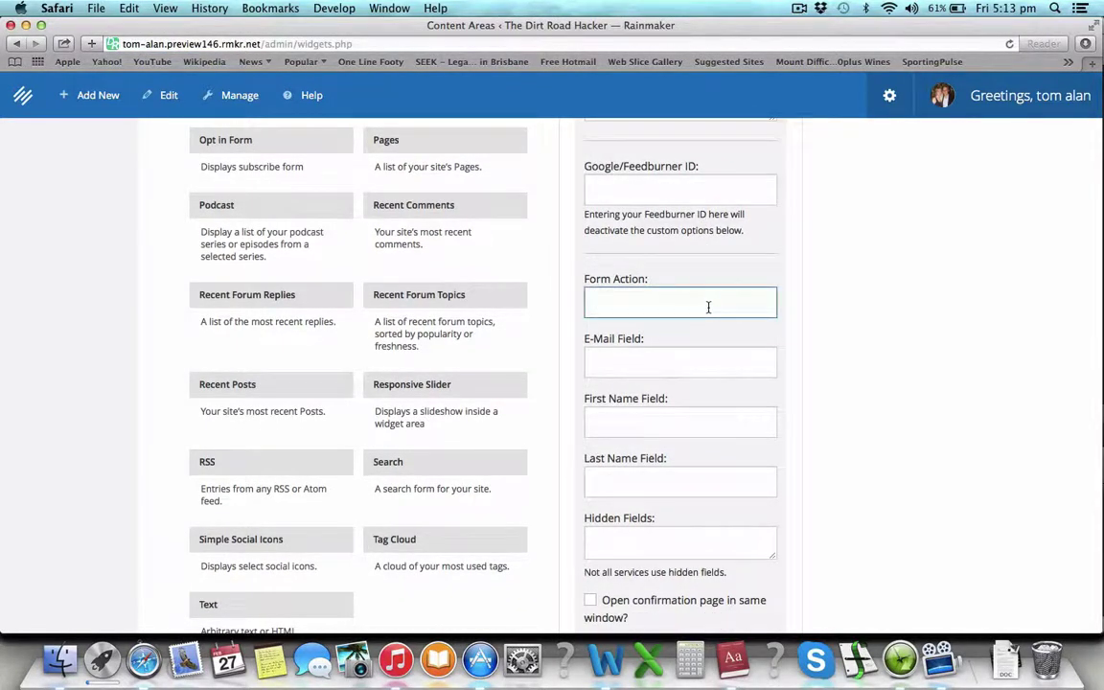
text(#)
click(650, 368)
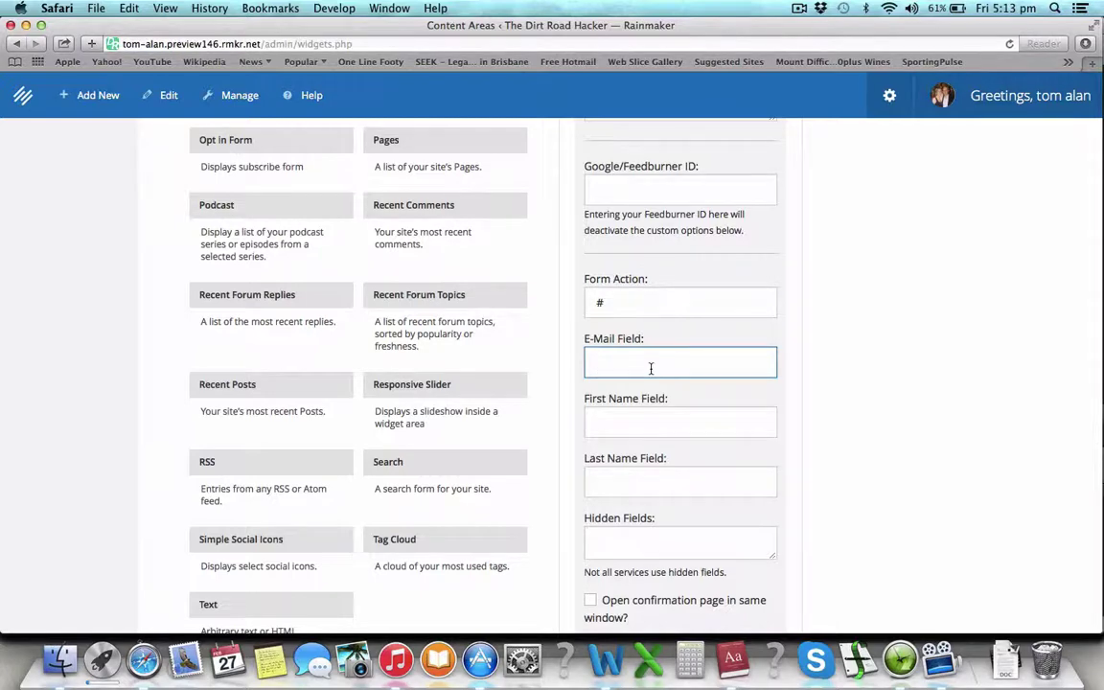
text(#)
click(664, 422)
text(#)
click(663, 480)
text(#)
Step: Tick 'Open confirmation page in same window?' for the opt-in form
scroll(604, 460, down, 5)
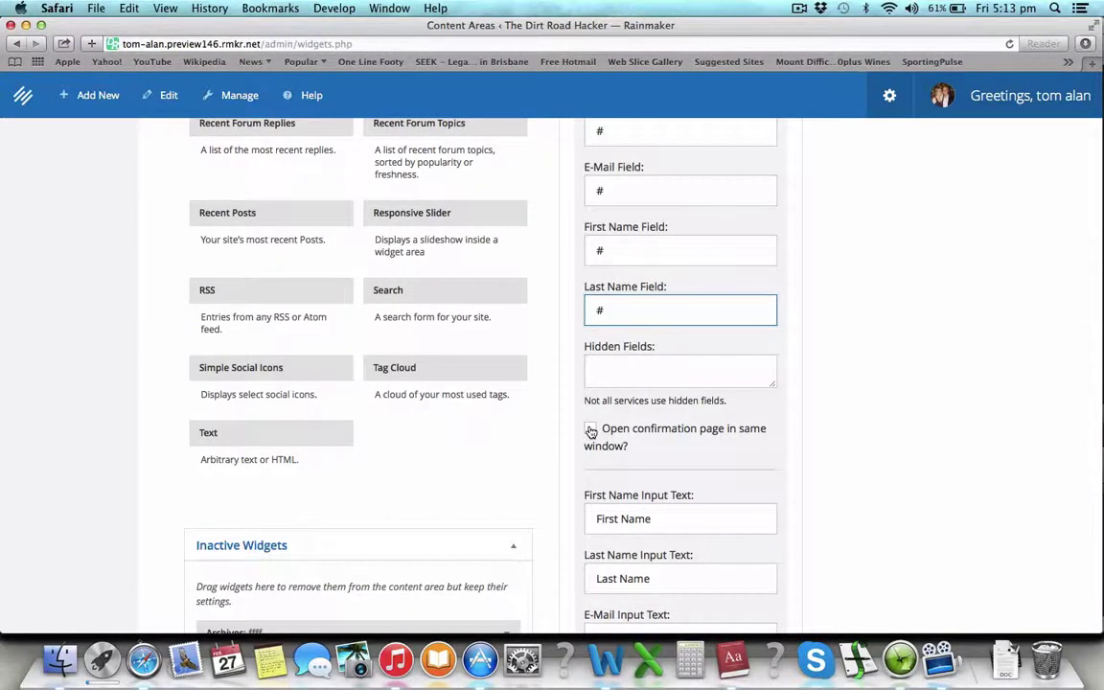
scroll(671, 441, down, 2)
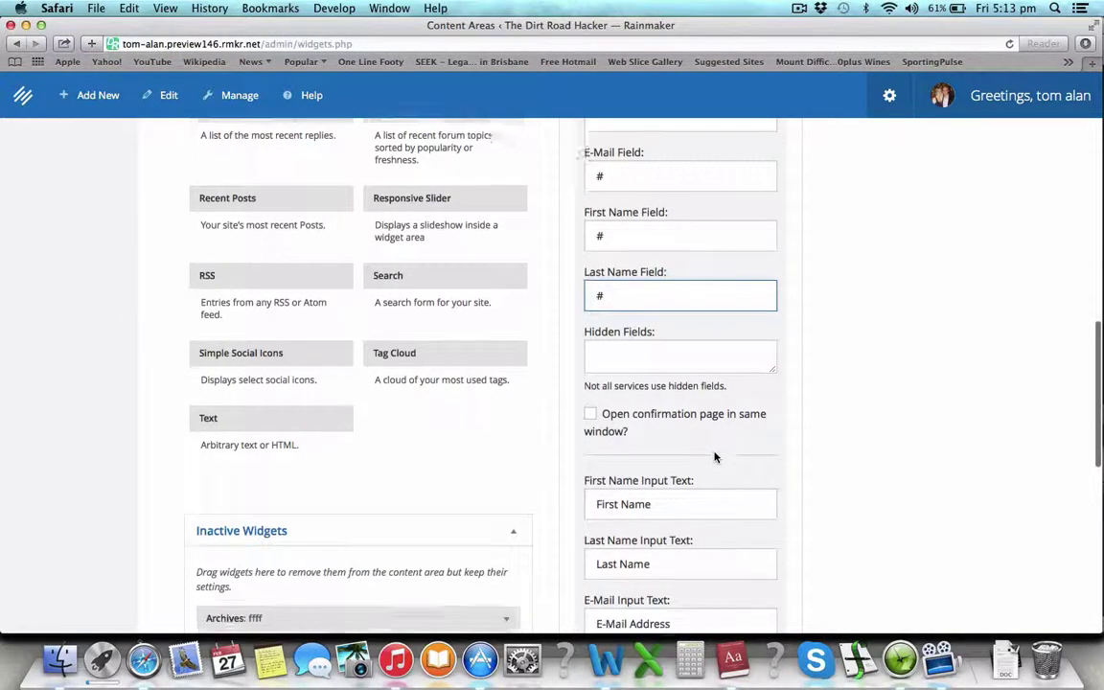
scroll(716, 456, down, 1)
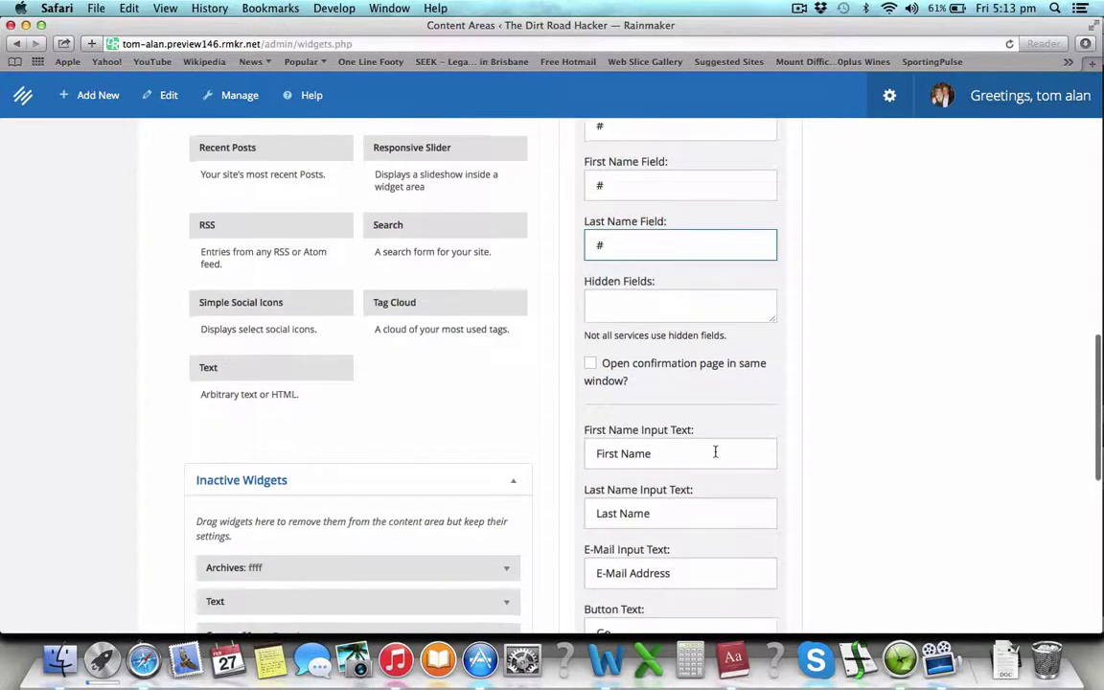
click(593, 367)
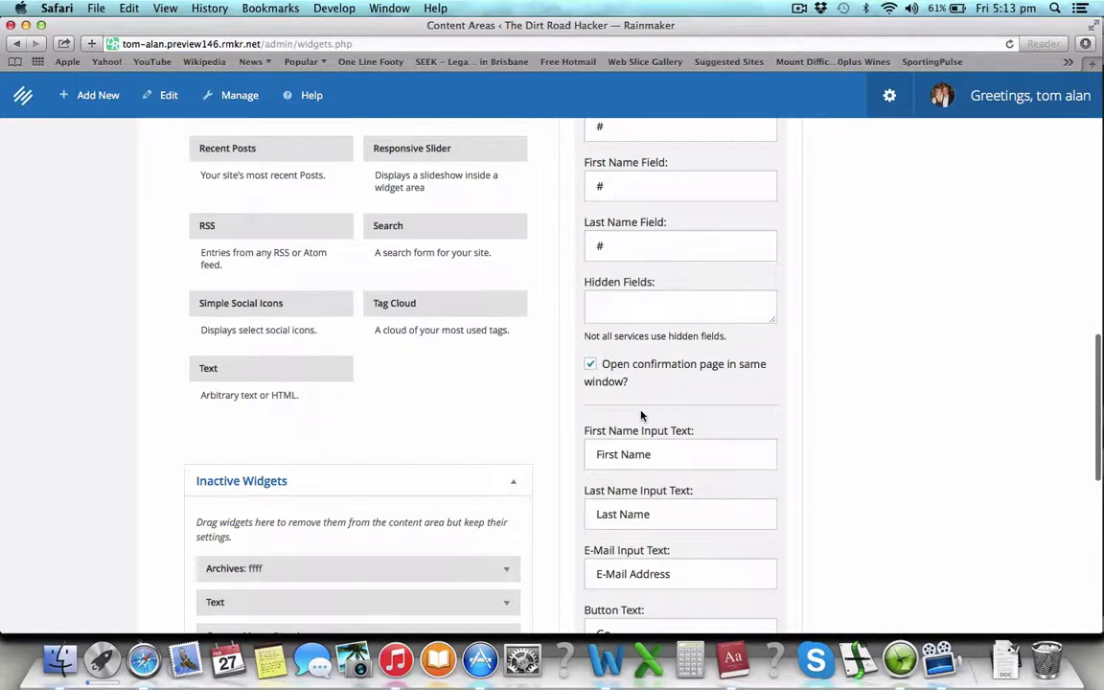
scroll(633, 412, down, 2)
scroll(640, 410, down, 6)
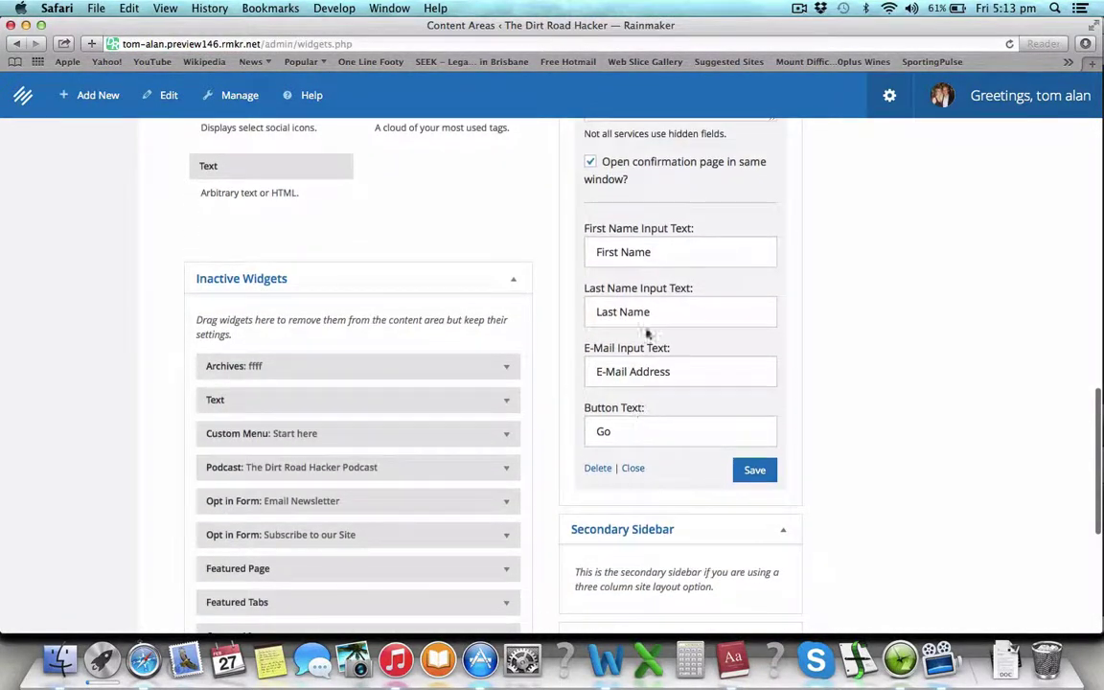
Step: Keep the default First Name, Last Name, E-Mail Address and Go labels and save the widget
scroll(651, 278, down, 1)
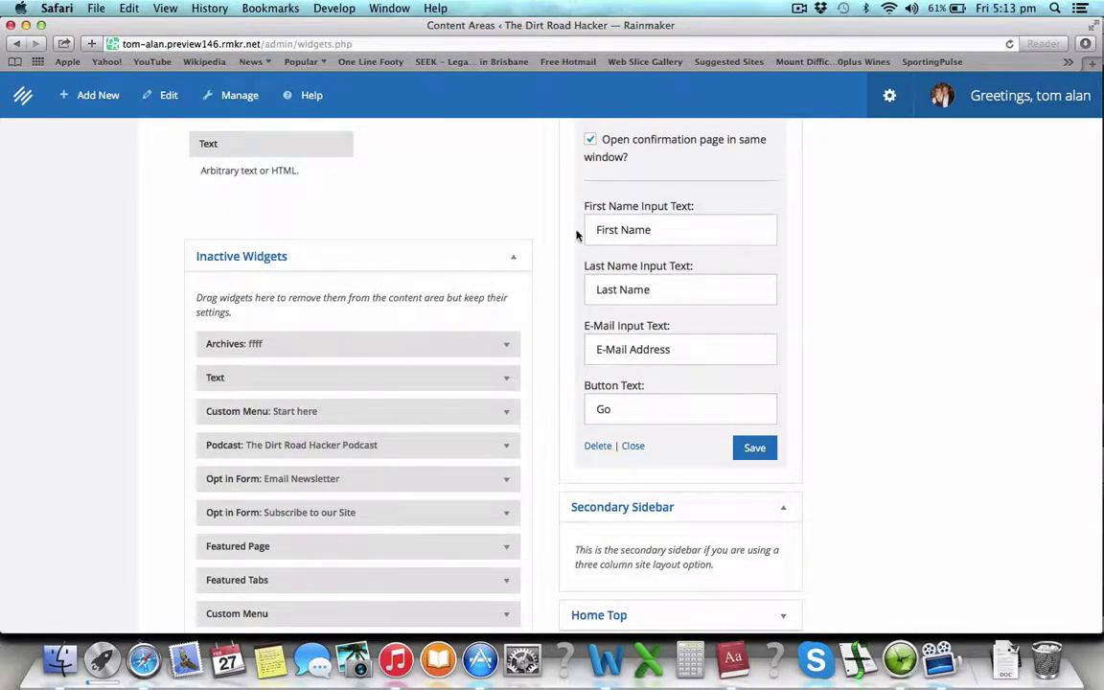
click(646, 230)
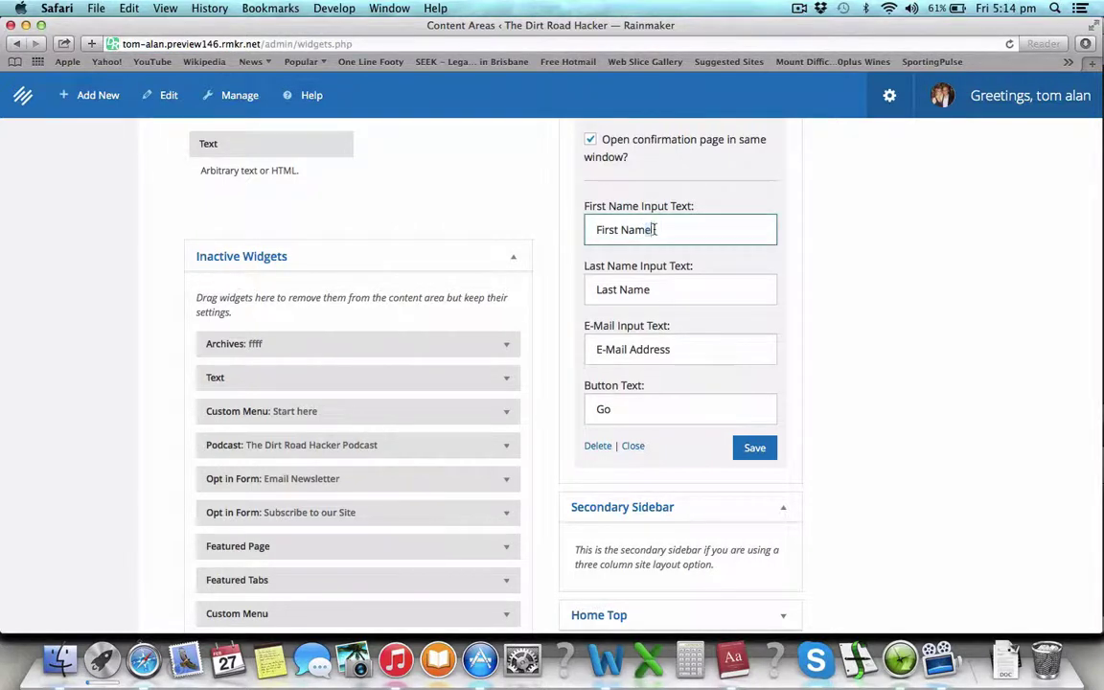
scroll(681, 274, down, 2)
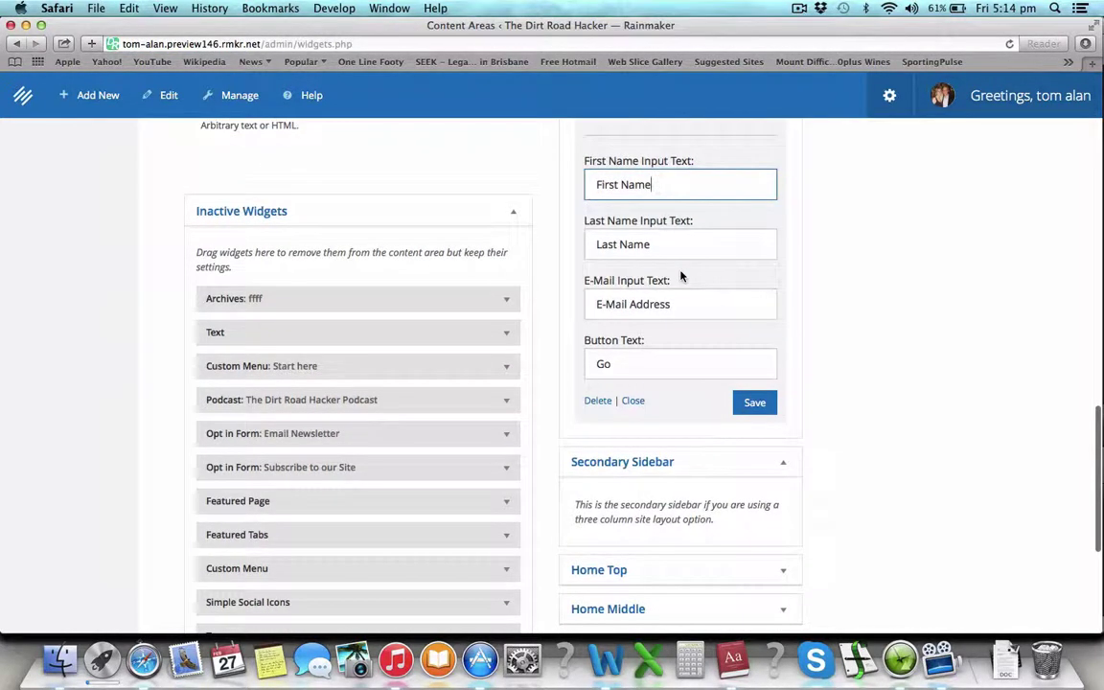
scroll(682, 274, down, 1)
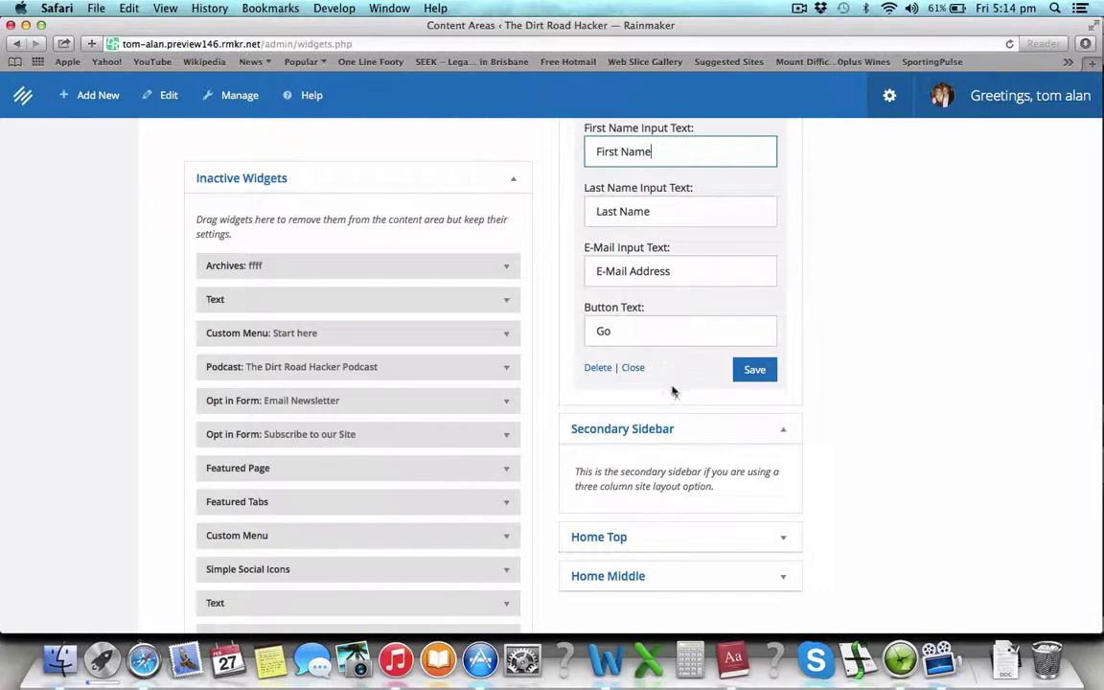
scroll(745, 295, up, 2)
scroll(745, 295, up, 2)
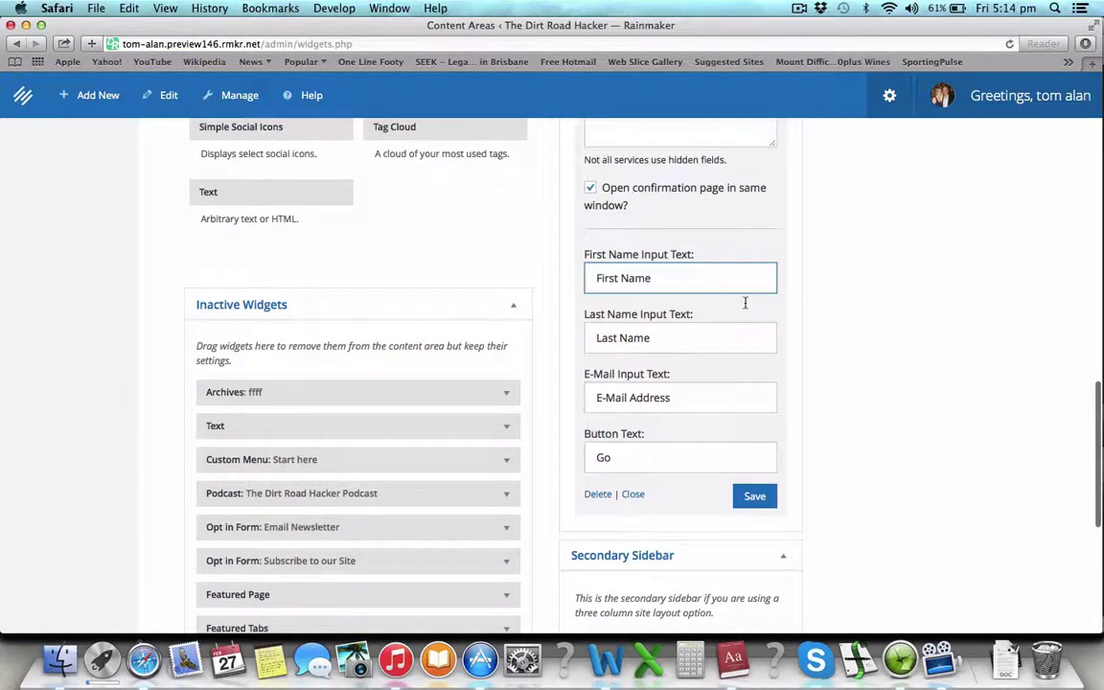
click(751, 498)
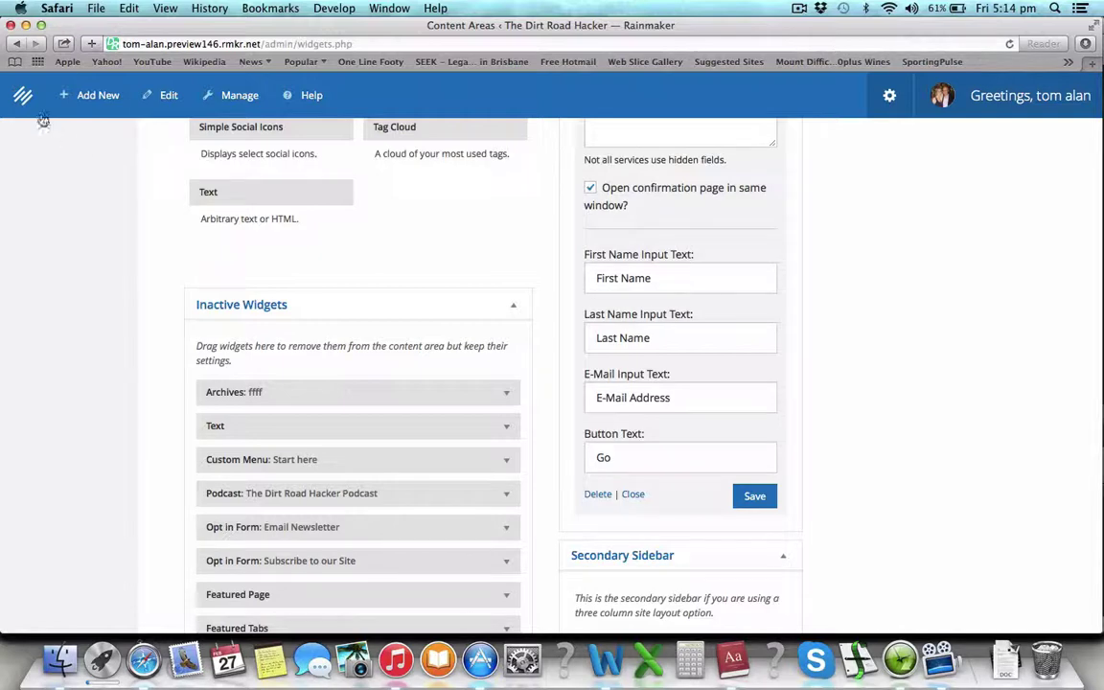
mouse_move(21, 101)
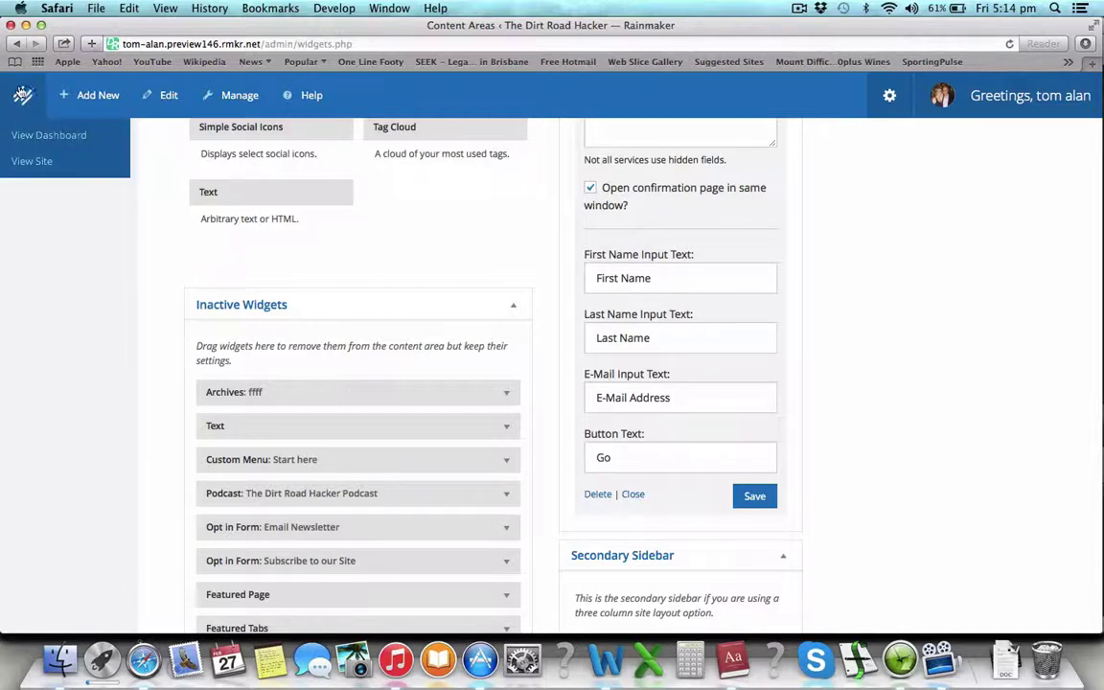
right_click(23, 160)
click(43, 167)
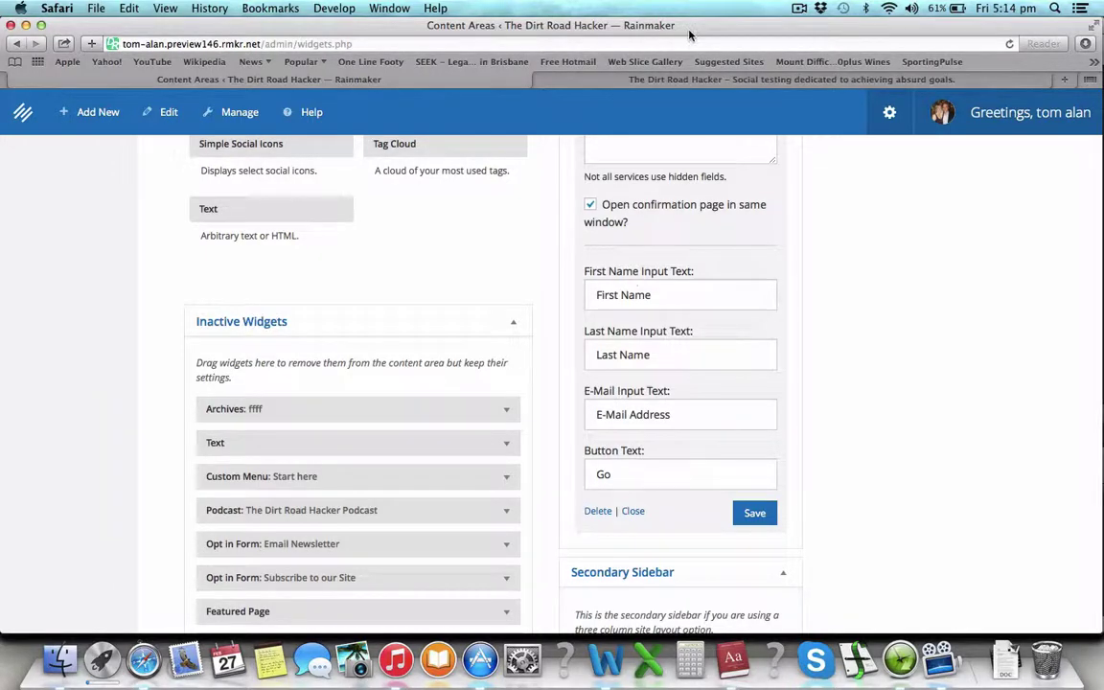
click(671, 80)
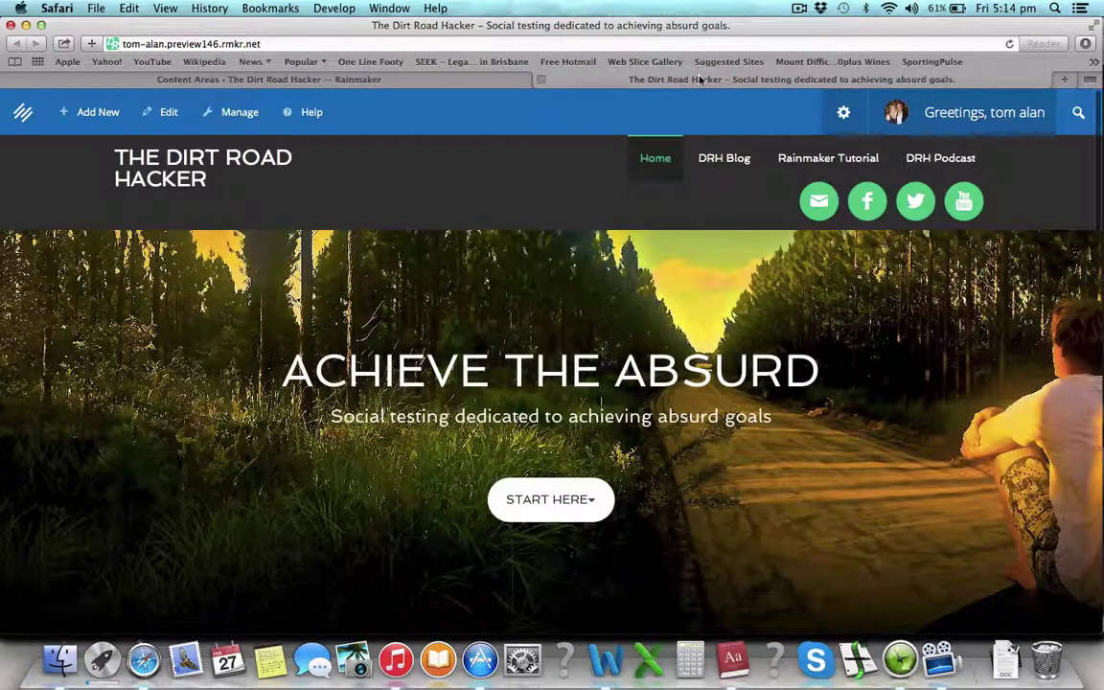
click(729, 166)
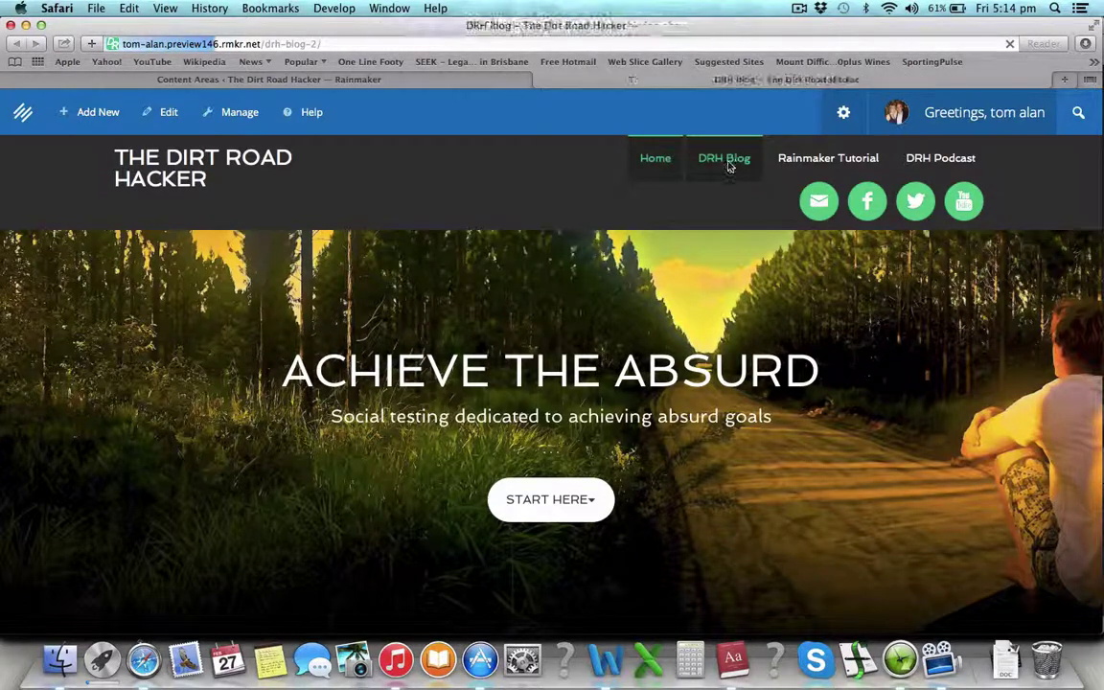
scroll(939, 459, down, 2)
scroll(939, 459, down, 2)
scroll(940, 459, up, 4)
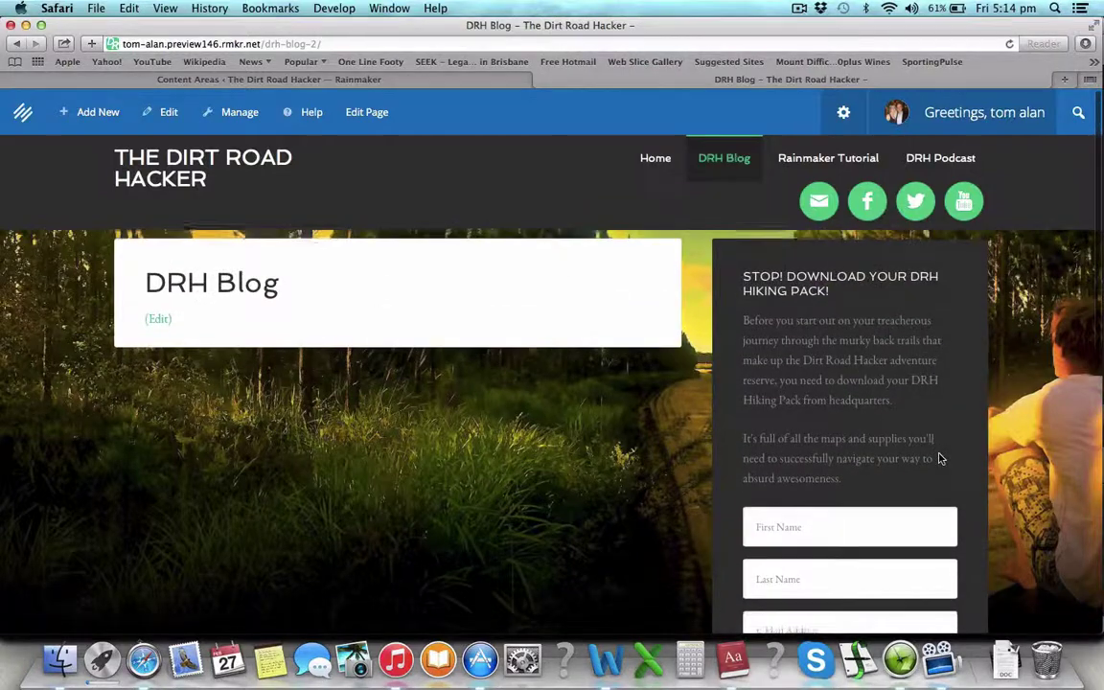
scroll(939, 460, down, 5)
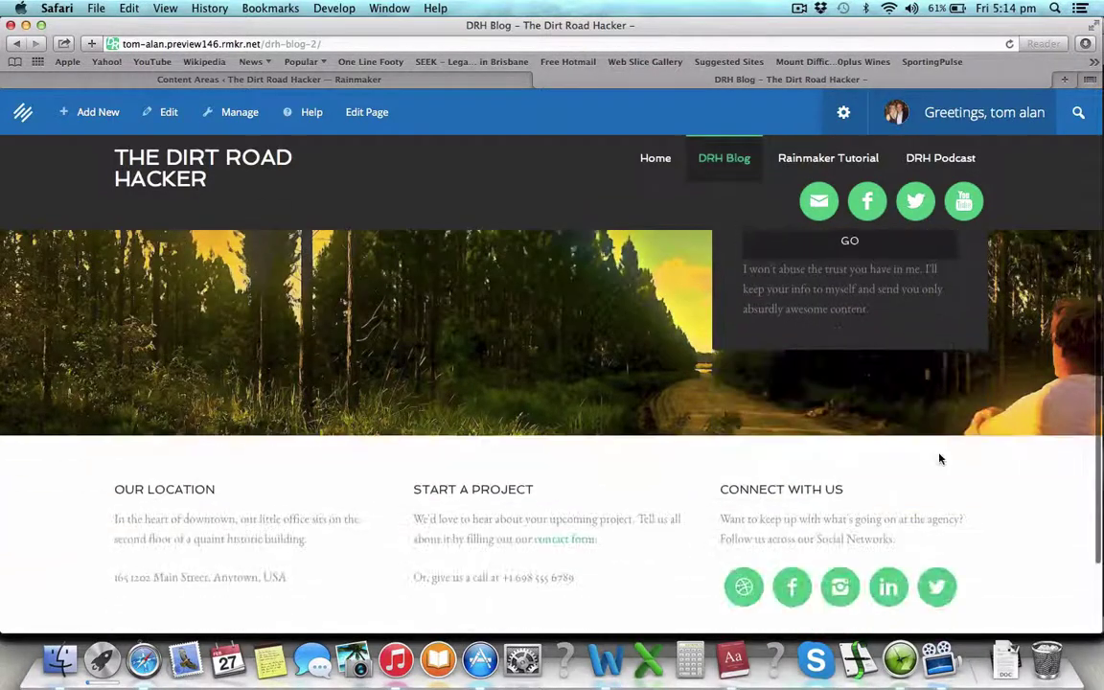
scroll(940, 459, up, 5)
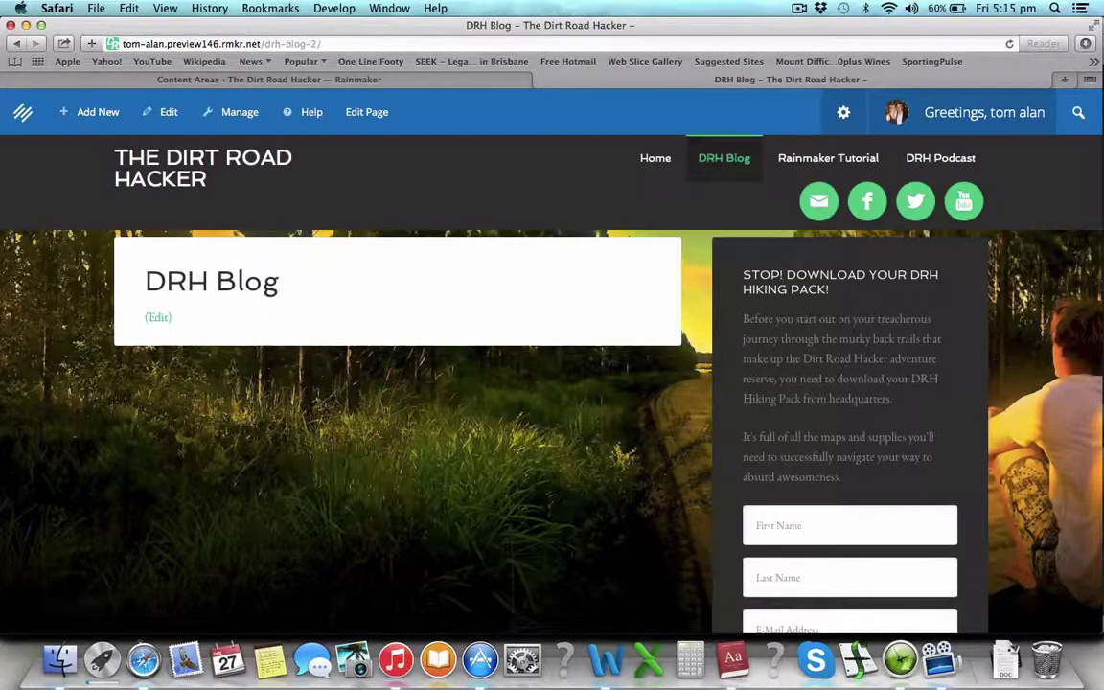
scroll(844, 355, down, 1)
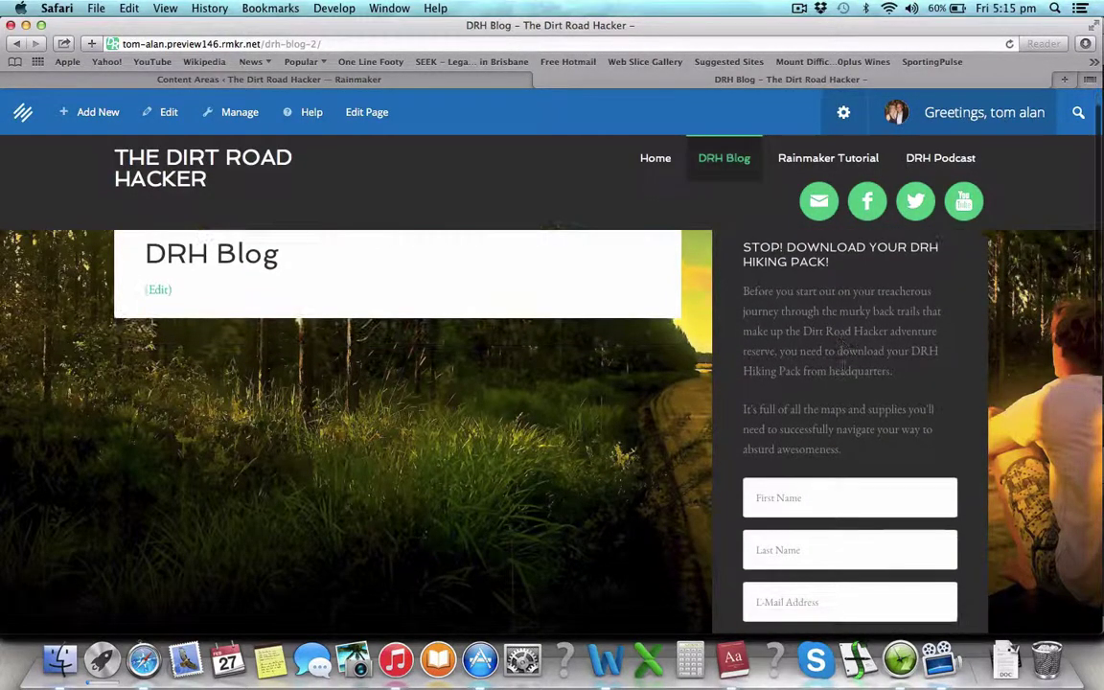
scroll(765, 367, up, 1)
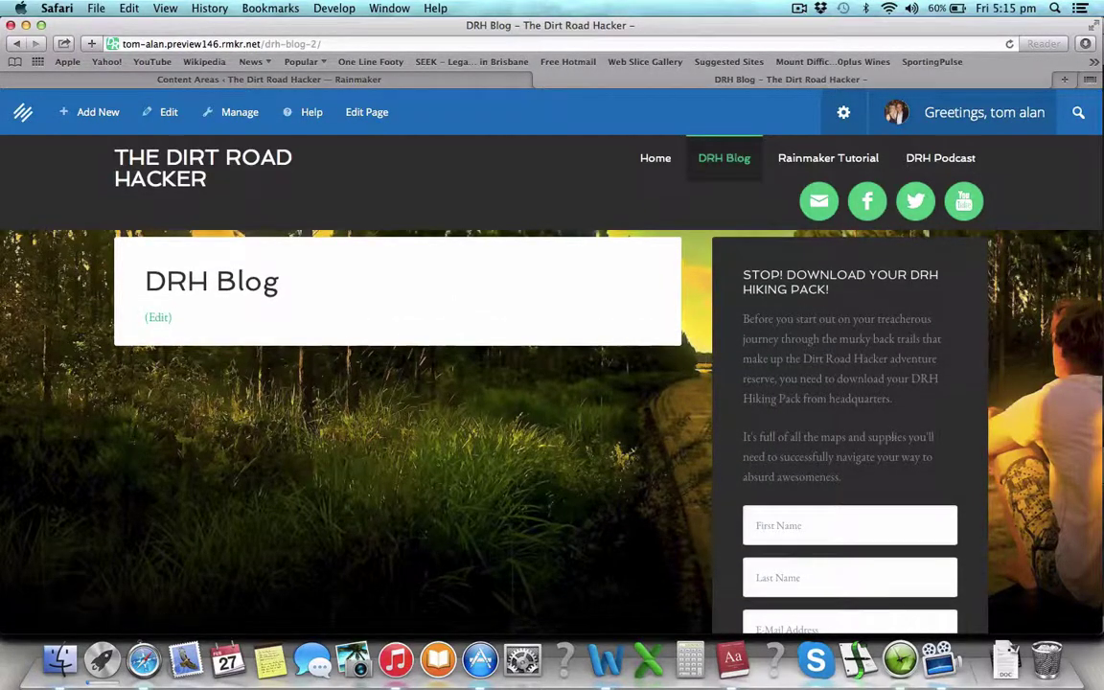
scroll(863, 436, down, 3)
scroll(892, 444, down, 3)
scroll(892, 444, up, 2)
scroll(826, 305, up, 2)
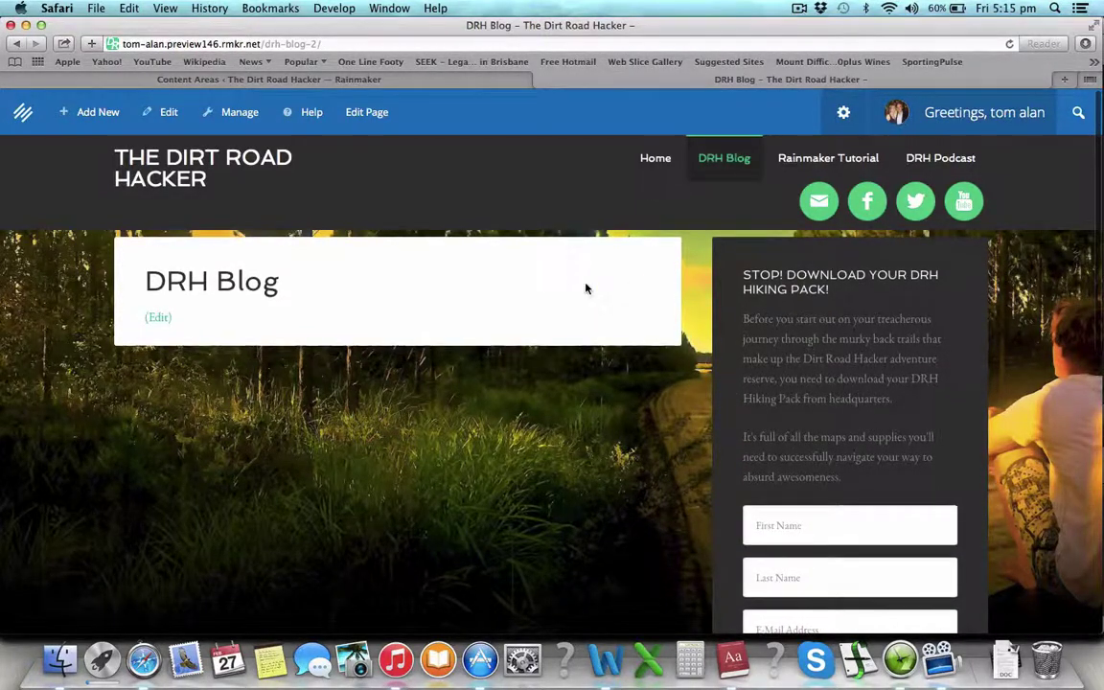
scroll(842, 519, down, 5)
scroll(842, 519, up, 5)
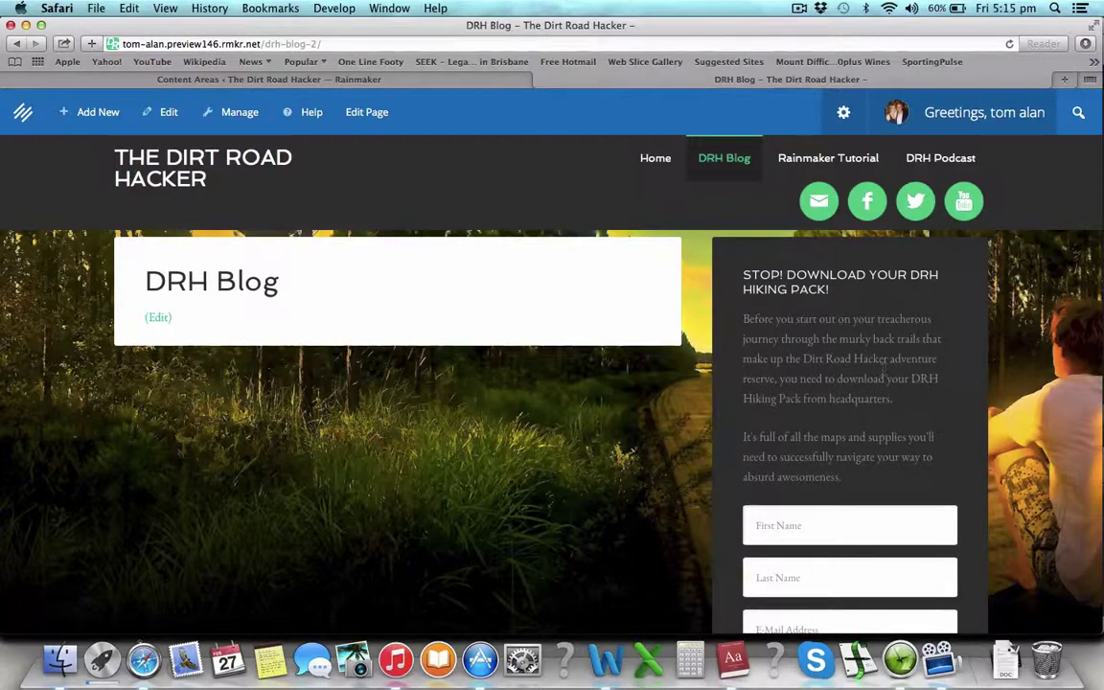
scroll(875, 471, down, 5)
scroll(875, 473, up, 5)
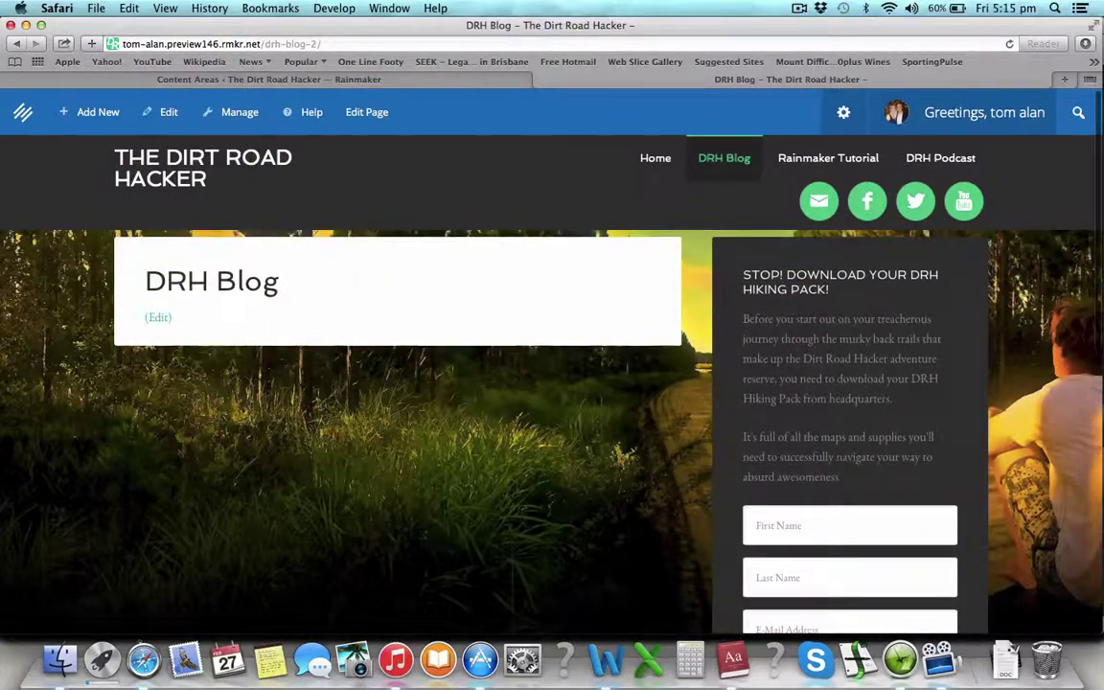
Step: Back in Content Areas, clear the heading from the Opt in Form's Title field
click(483, 83)
scroll(775, 330, up, 5)
scroll(775, 332, down, 5)
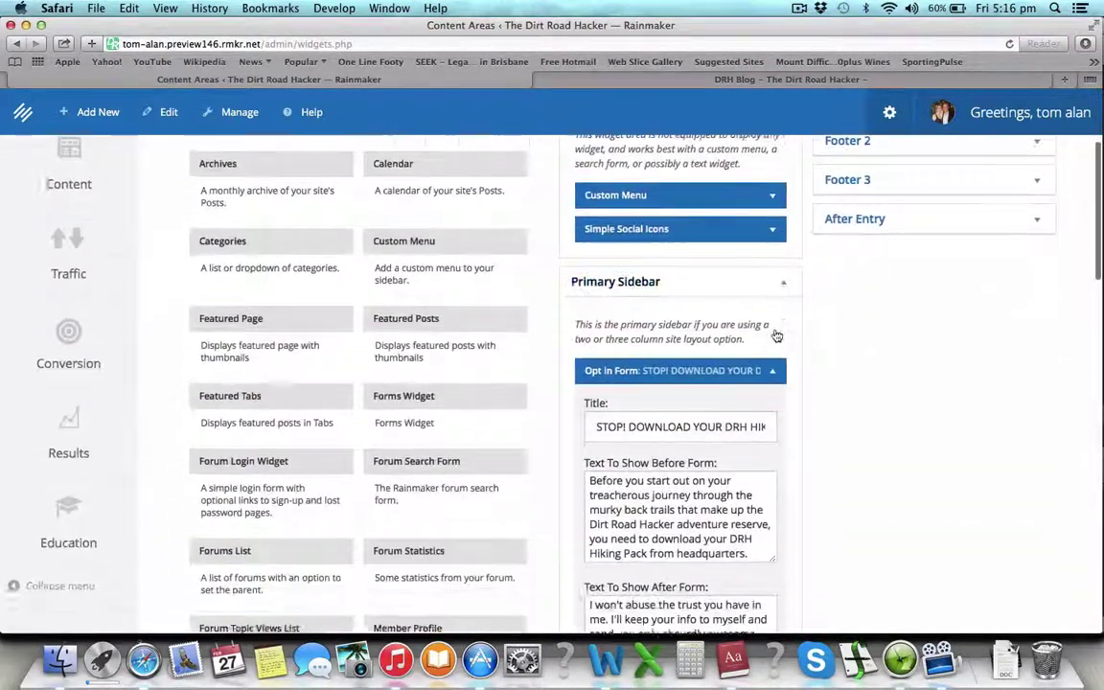
scroll(652, 383, down, 3)
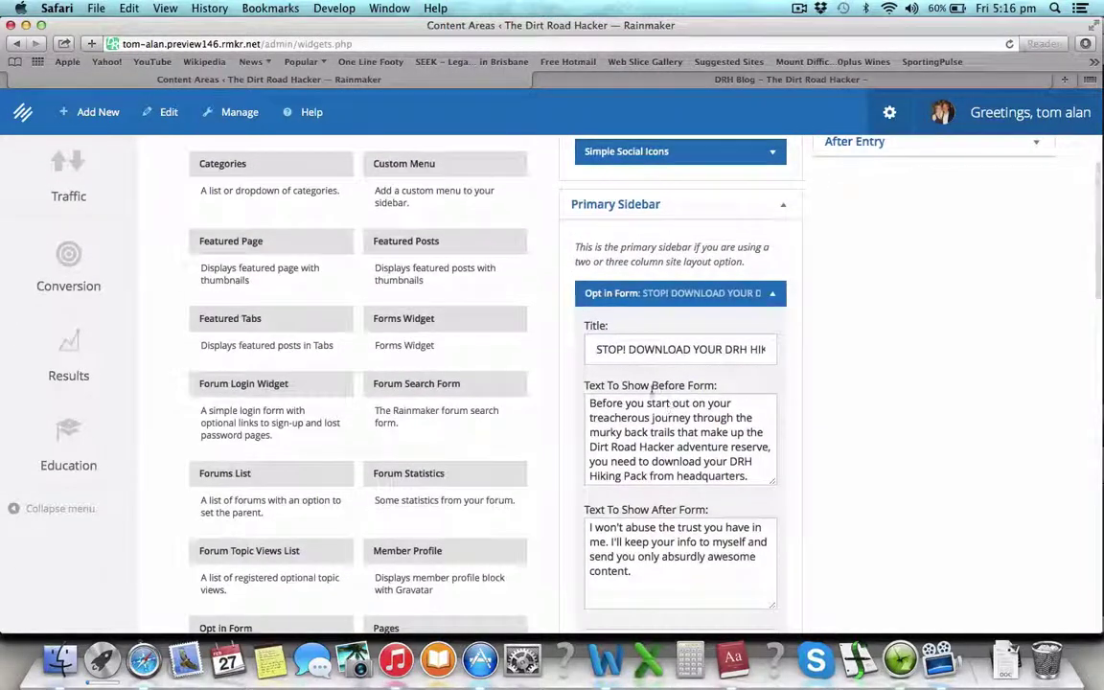
click(591, 351)
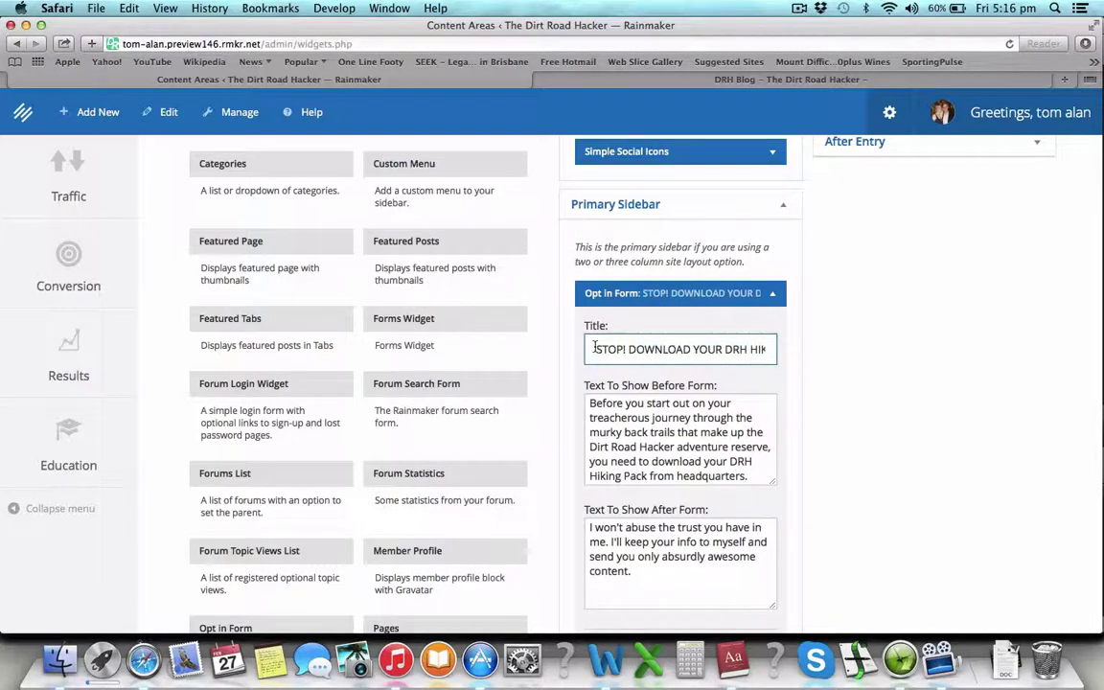
drag(594, 348, 850, 337)
key(super+c)
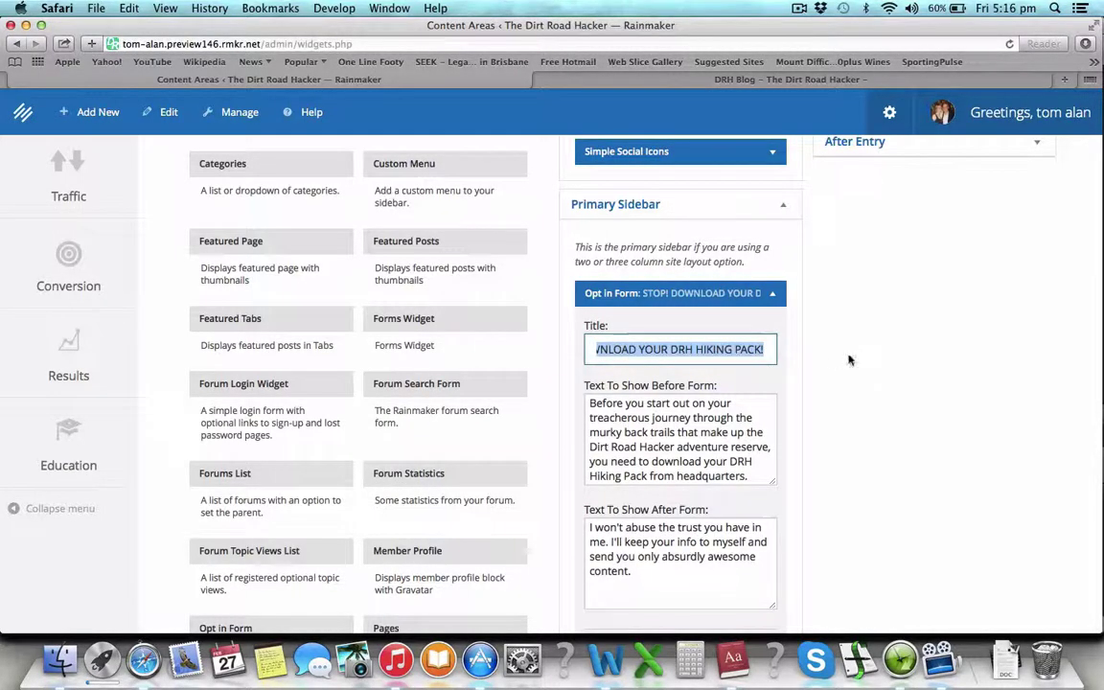
key(BackSpace)
Step: Paste the heading as the first line of the before-form text, followed by a blank line
click(591, 405)
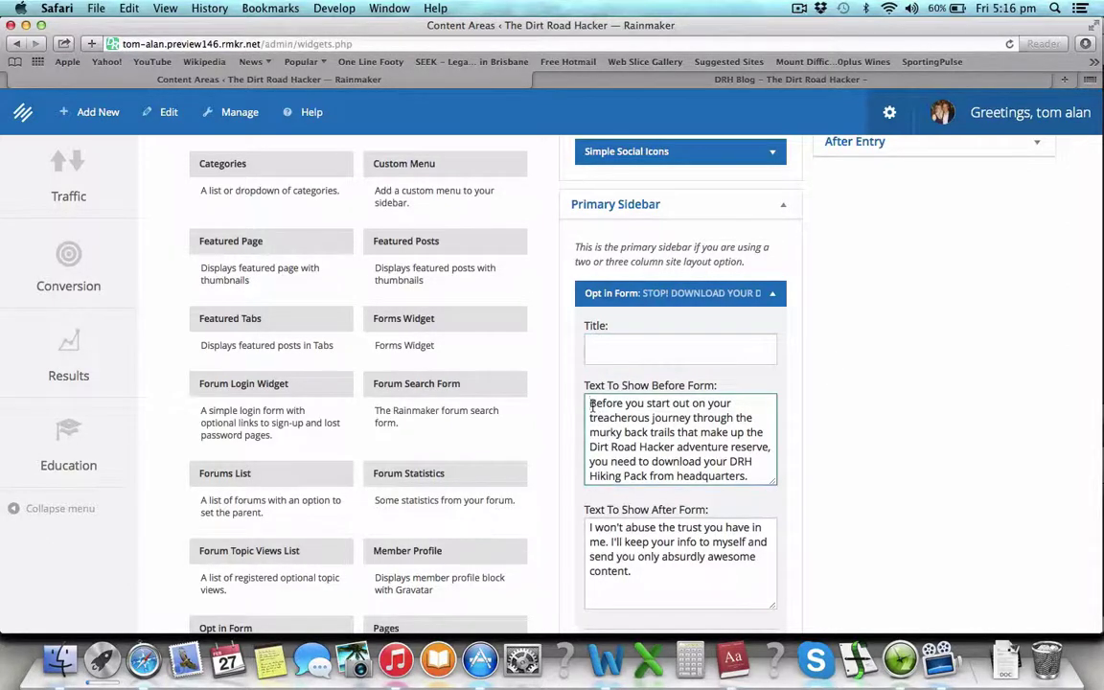
key(Return)
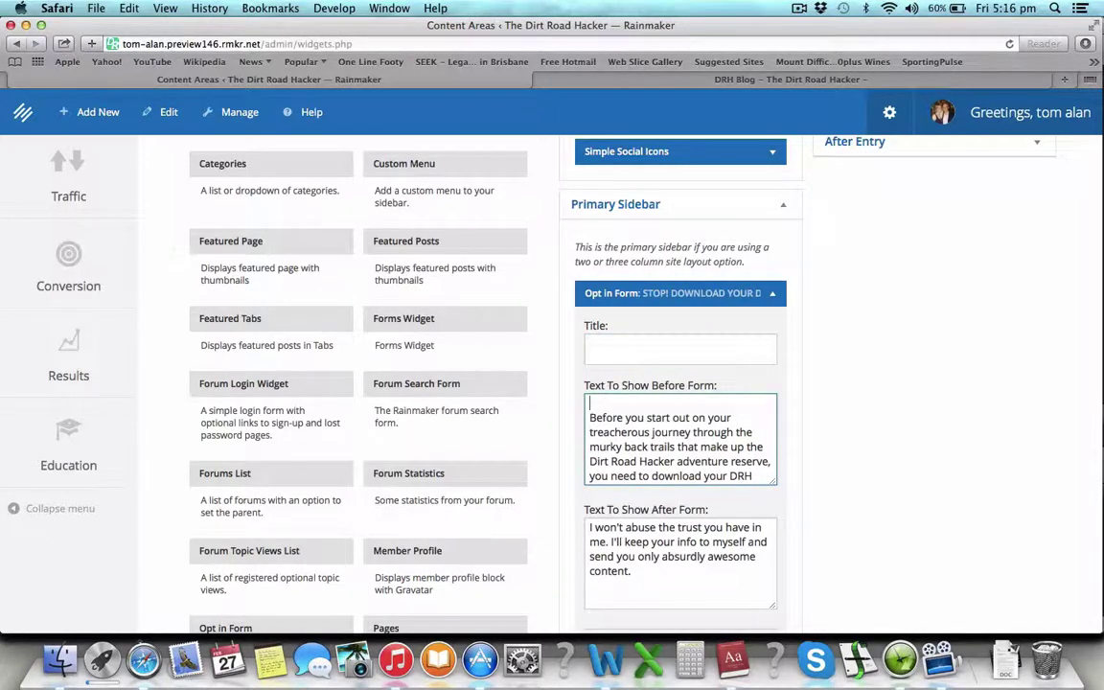
key(super+v)
key(Return)
key(Return)
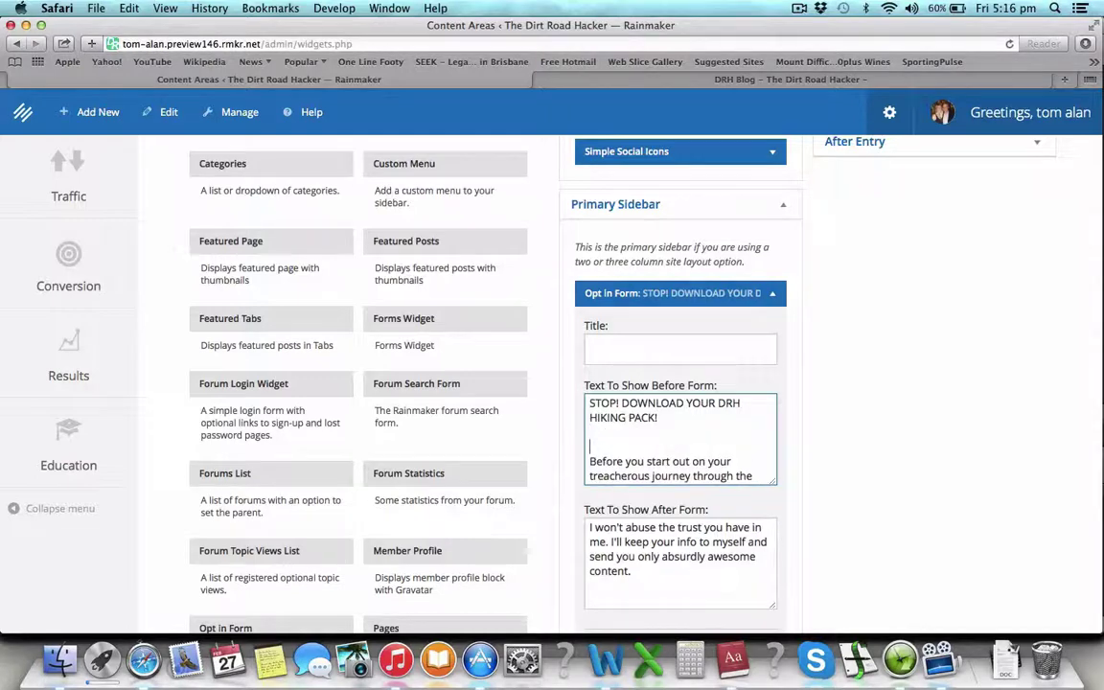
key(BackSpace)
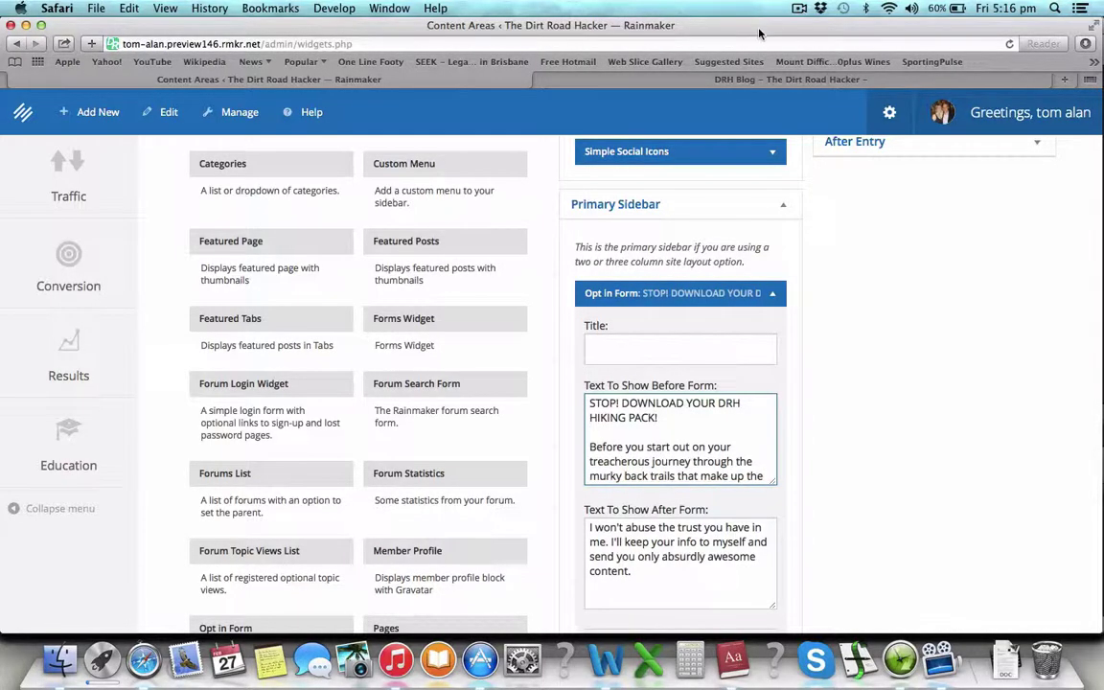
click(726, 80)
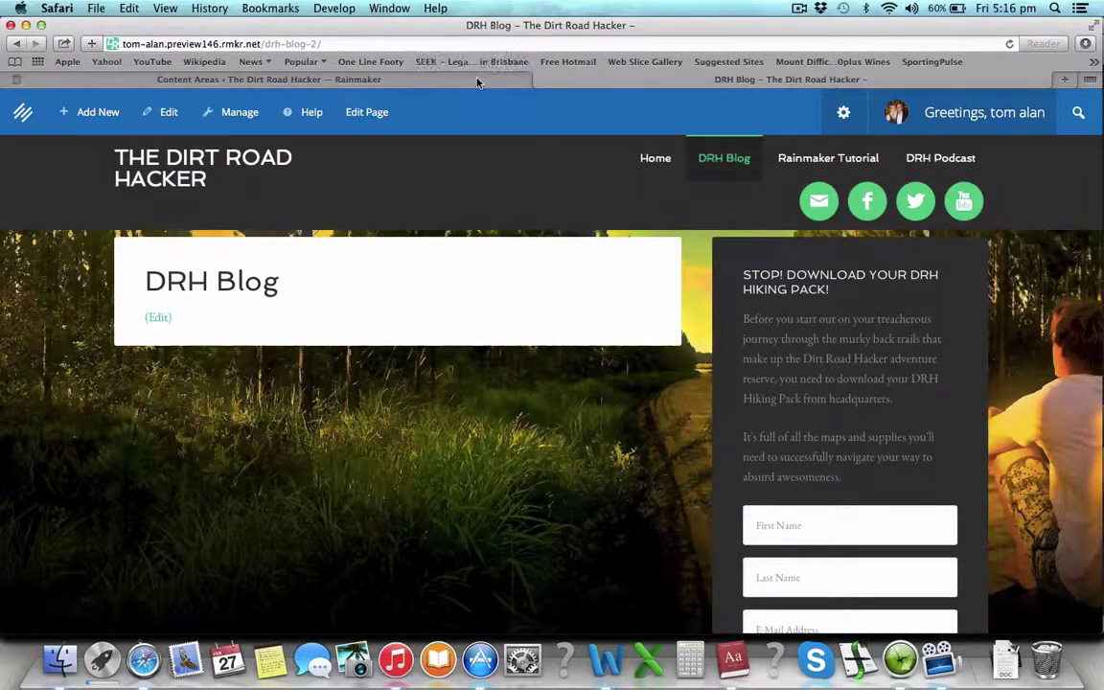
Step: Return from the DRH Blog tab to the Content Areas widget settings
click(436, 79)
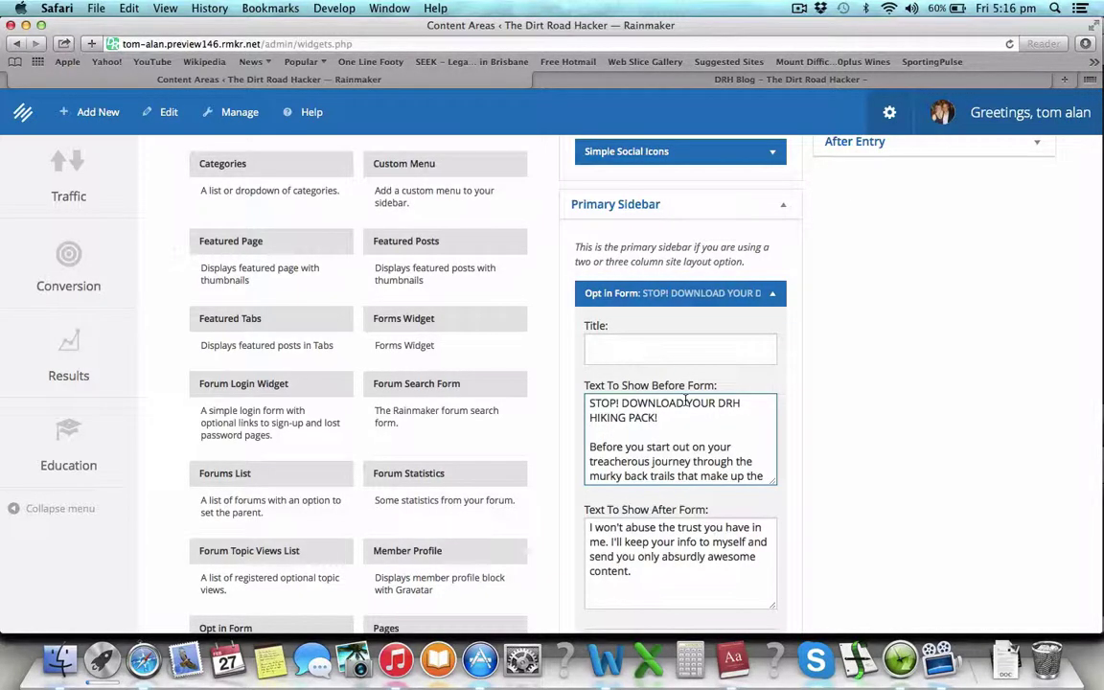
Step: Replace 'STOP! DOWNLOAD' at the start of the heading with 'GET'
drag(620, 403, 590, 403)
key(BackSpace)
key(Delete)
key(Delete)
key(Delete)
key(Delete)
key(Delete)
key(Delete)
key(Delete)
key(Delete)
key(Delete)
key(Delete)
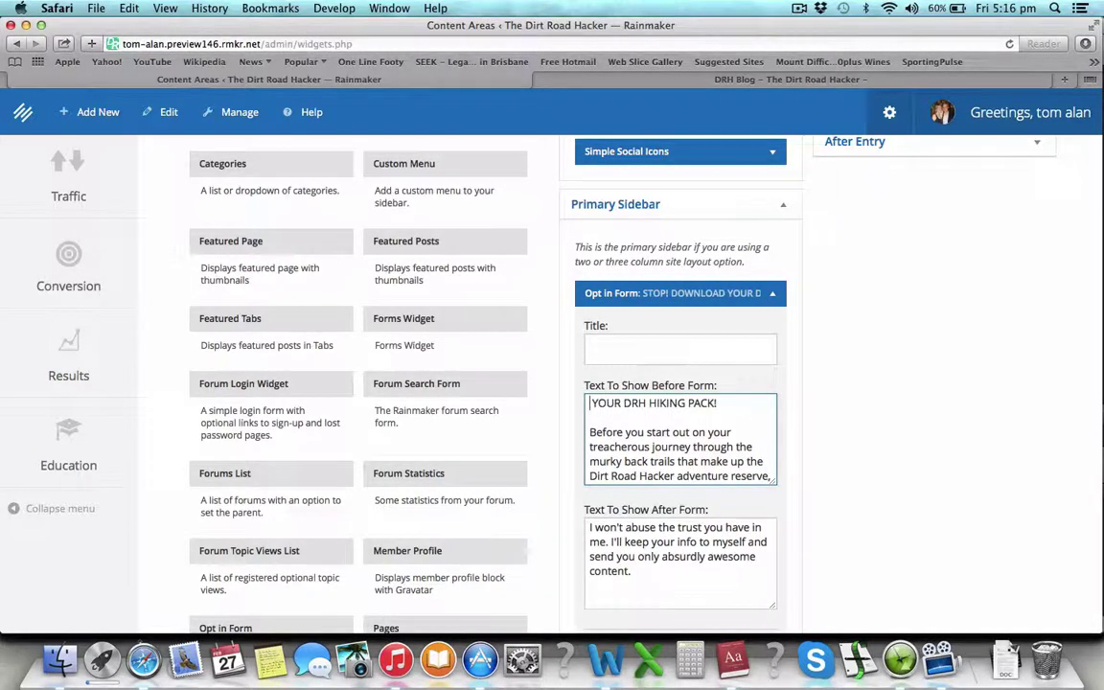
text(GET)
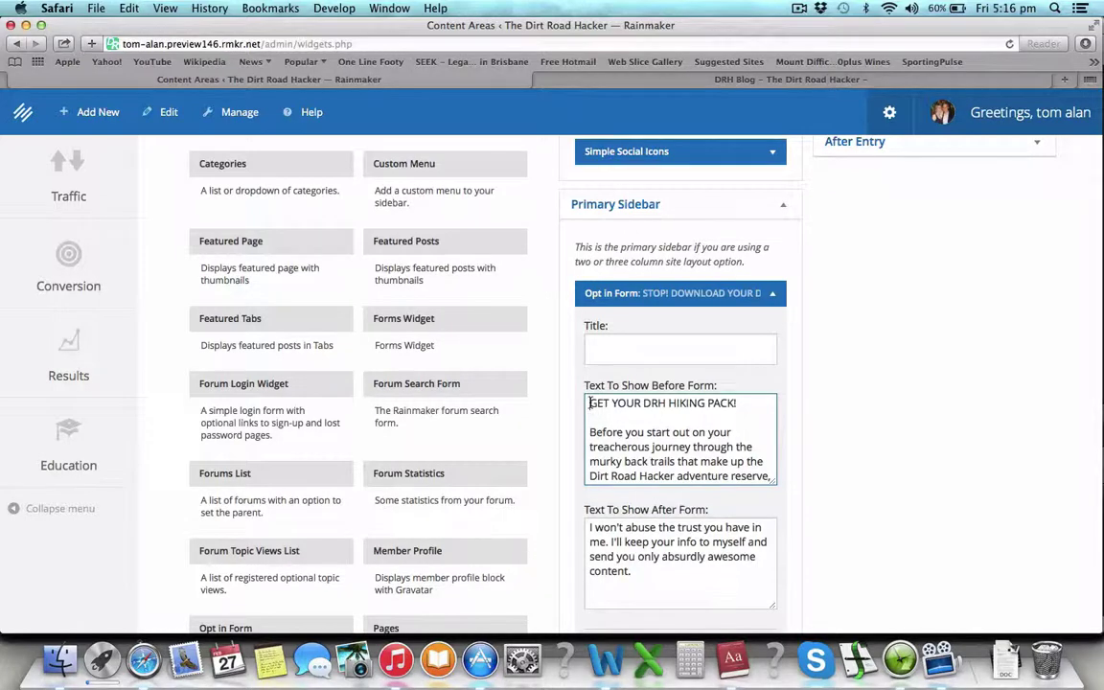
Step: Add an <hr/> tag before and after the 'GET YOUR DRH HIKING PACK!' heading line
click(590, 402)
text(<hr/>)
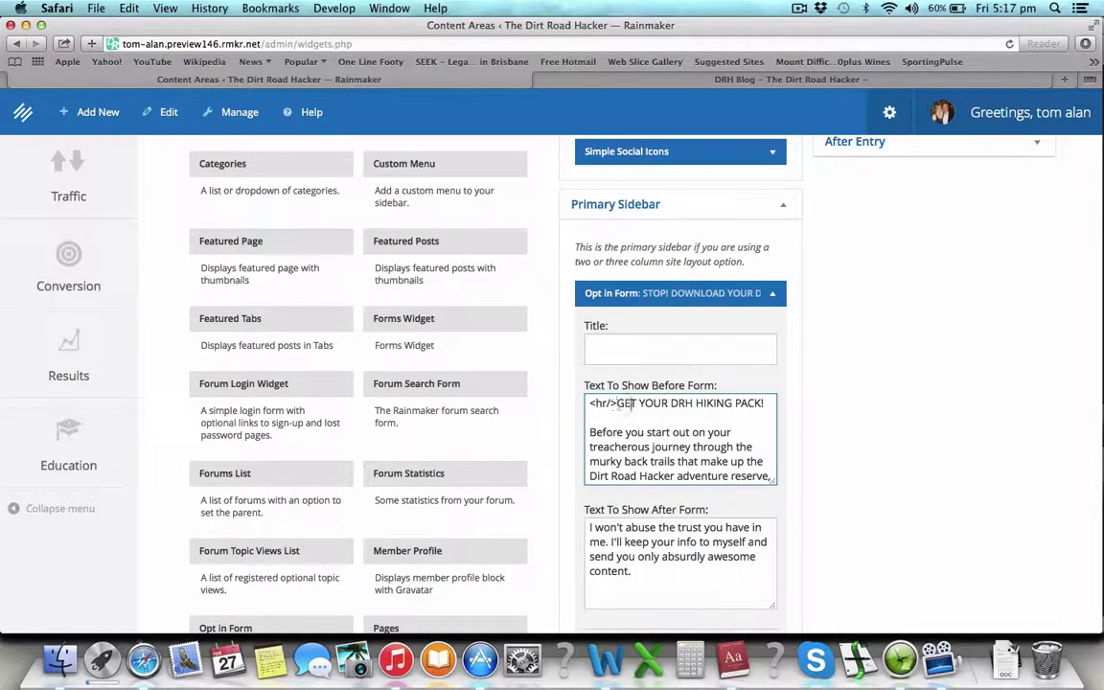
click(764, 402)
text(<hr/)
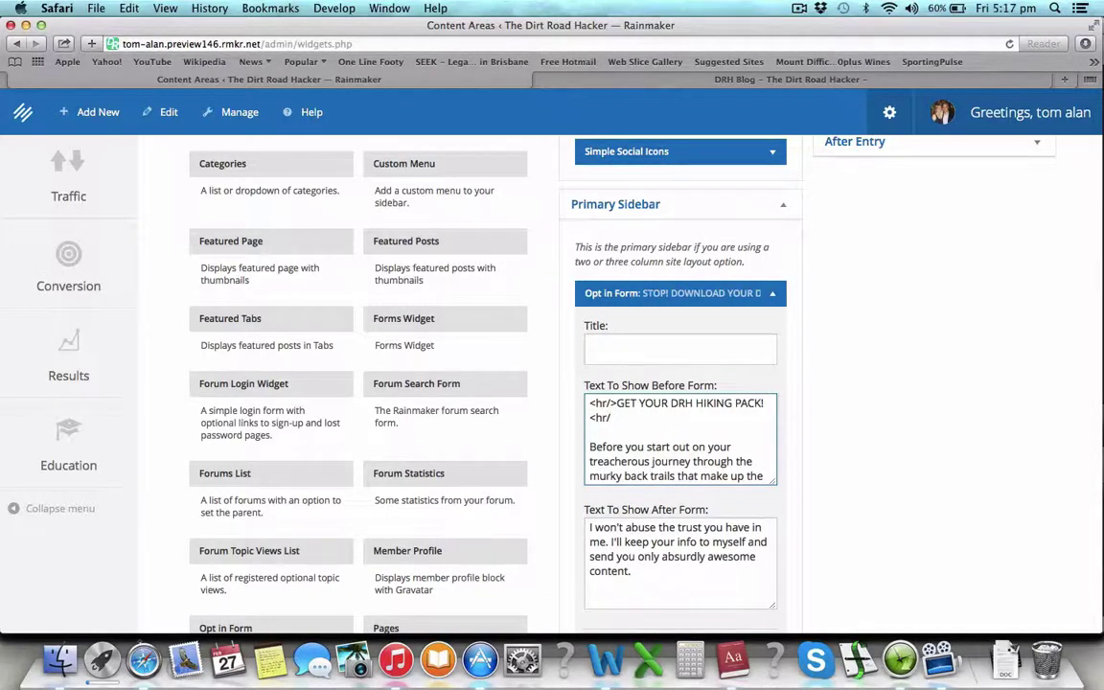
text(>)
scroll(717, 433, down, 3)
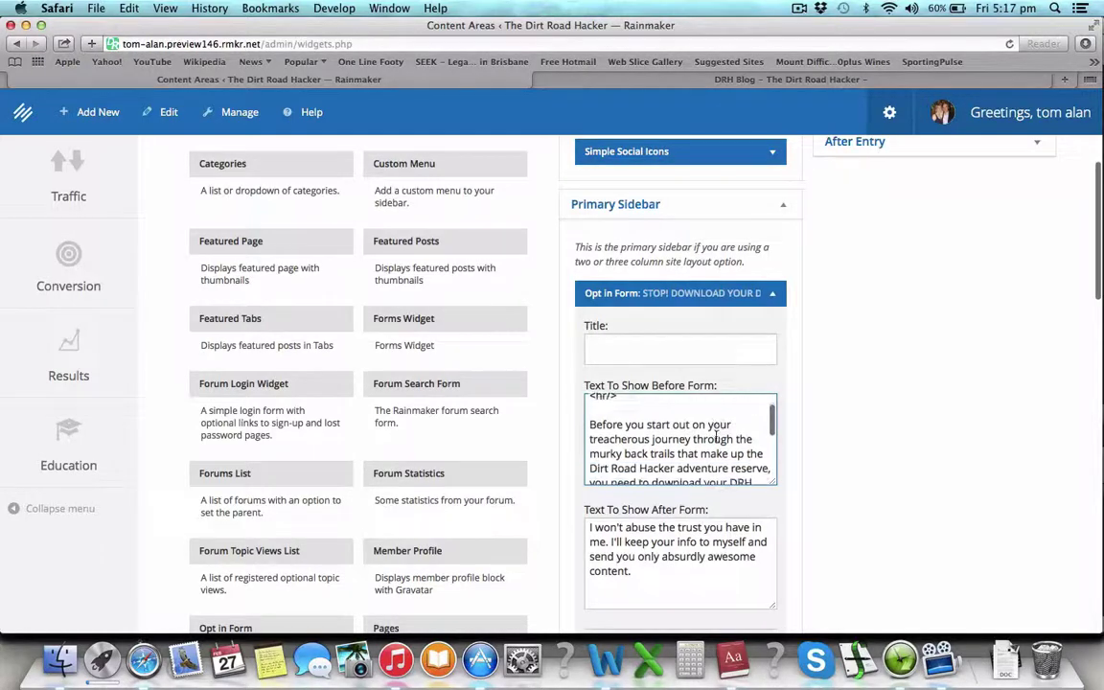
scroll(717, 433, down, 2)
scroll(705, 435, up, 5)
scroll(697, 437, up, 1)
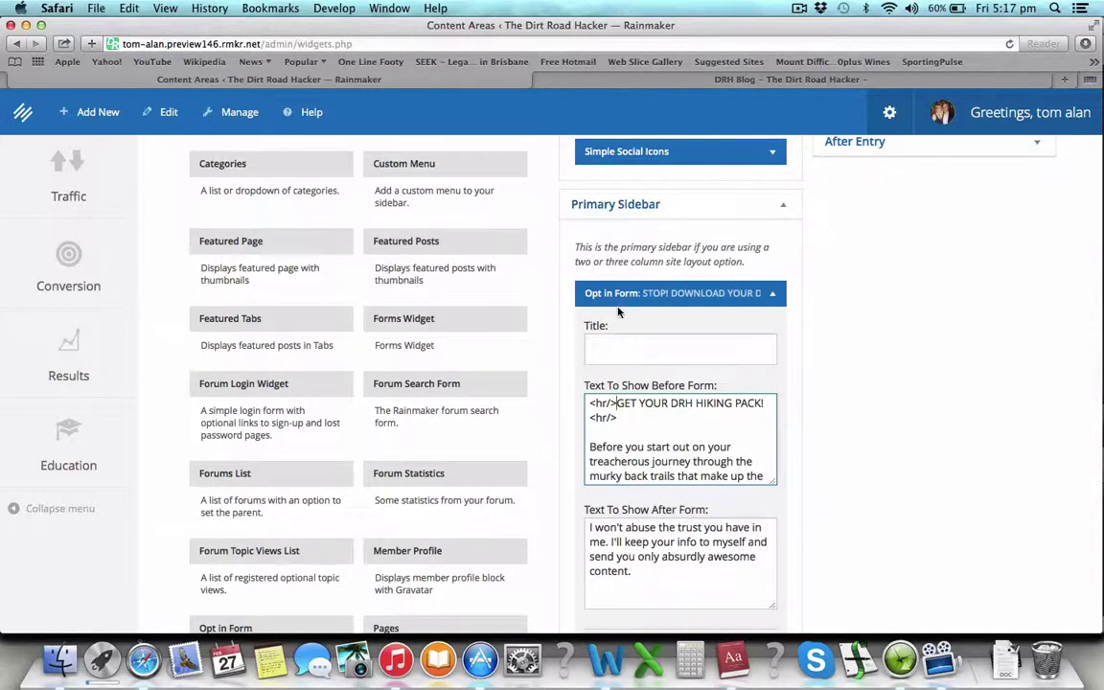
Step: In a new Safari tab, search Google for 'font color html'
key(super+t)
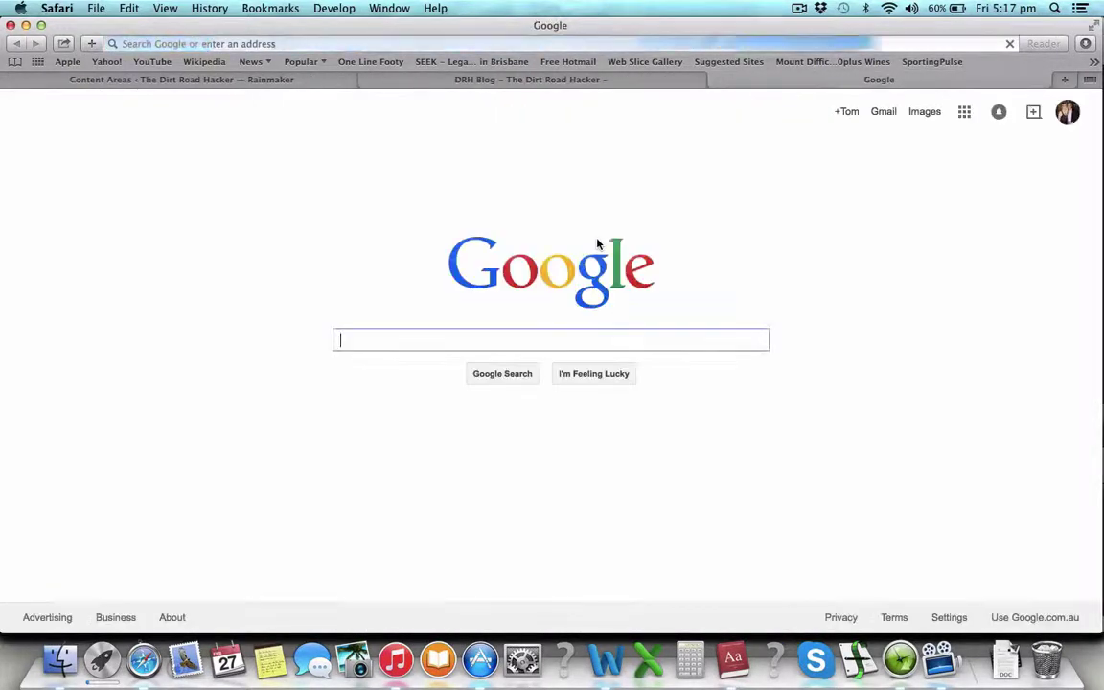
text(font color html)
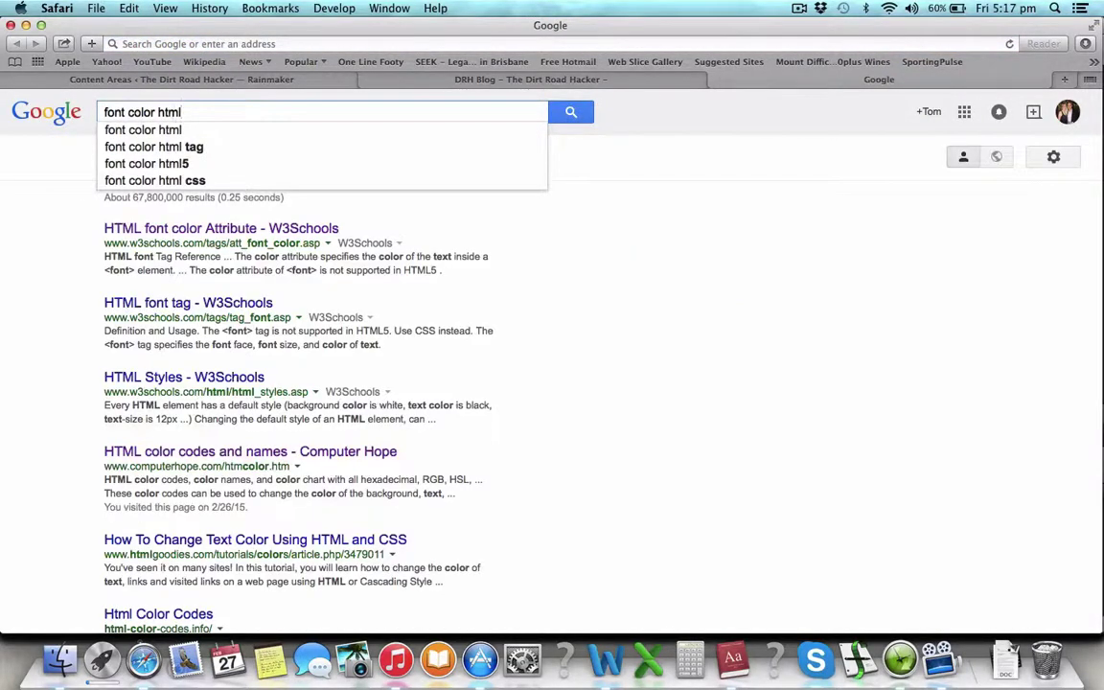
key(Return)
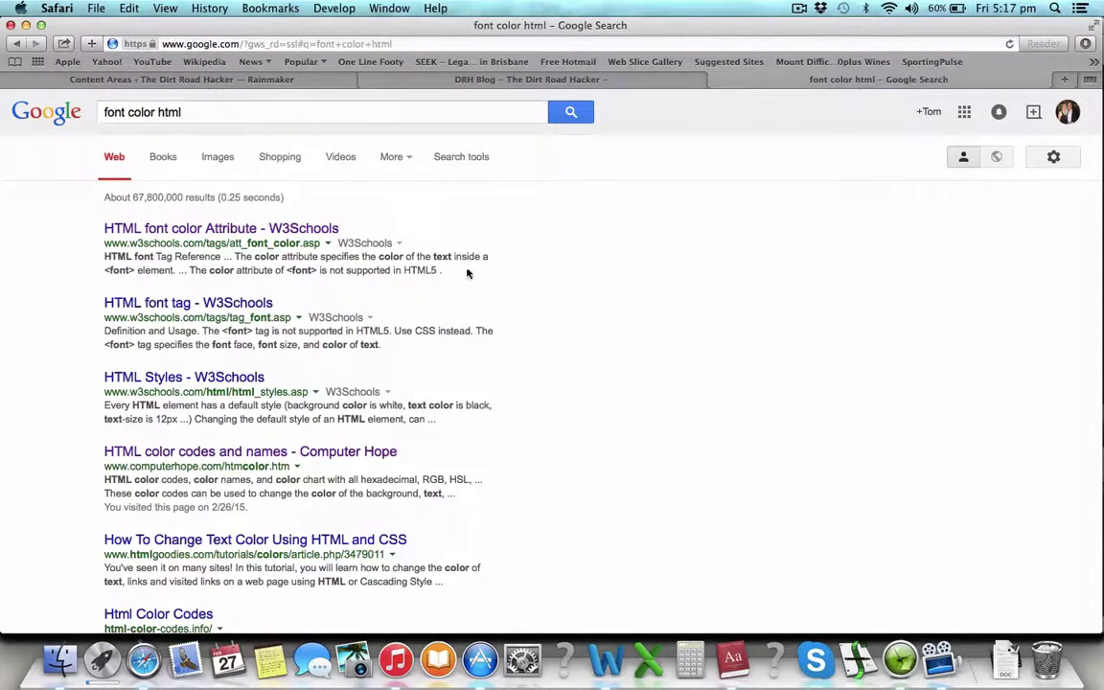
Step: Open the W3Schools font color attribute page and select its <font color="red"> example code
click(135, 228)
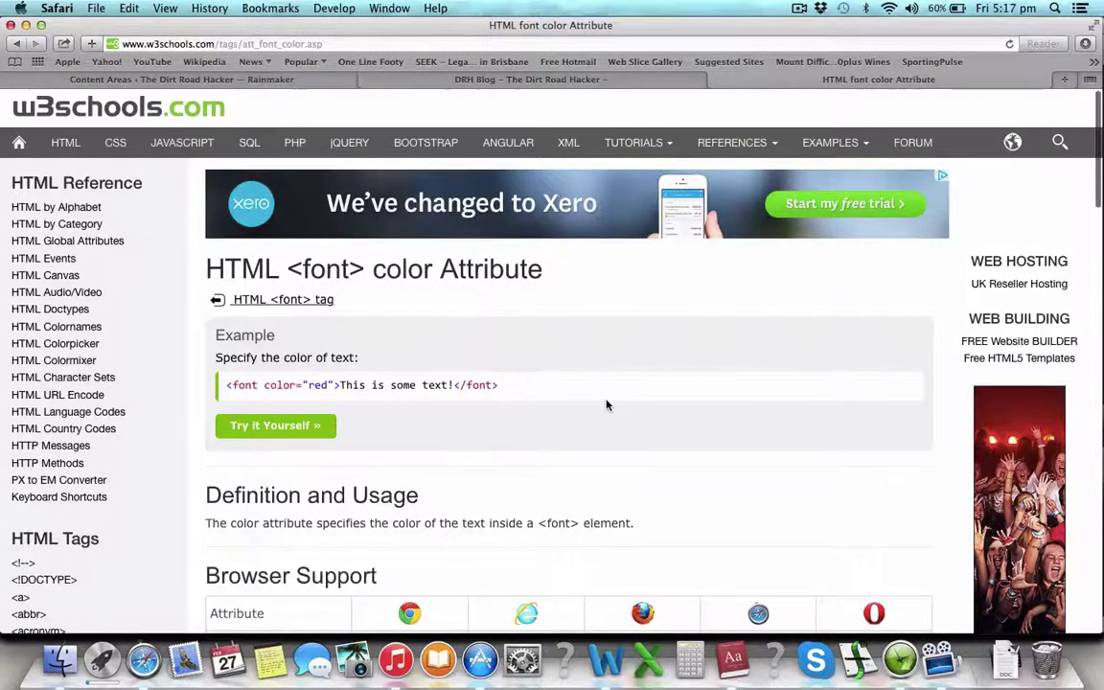
scroll(606, 405, down, 3)
scroll(606, 404, up, 2)
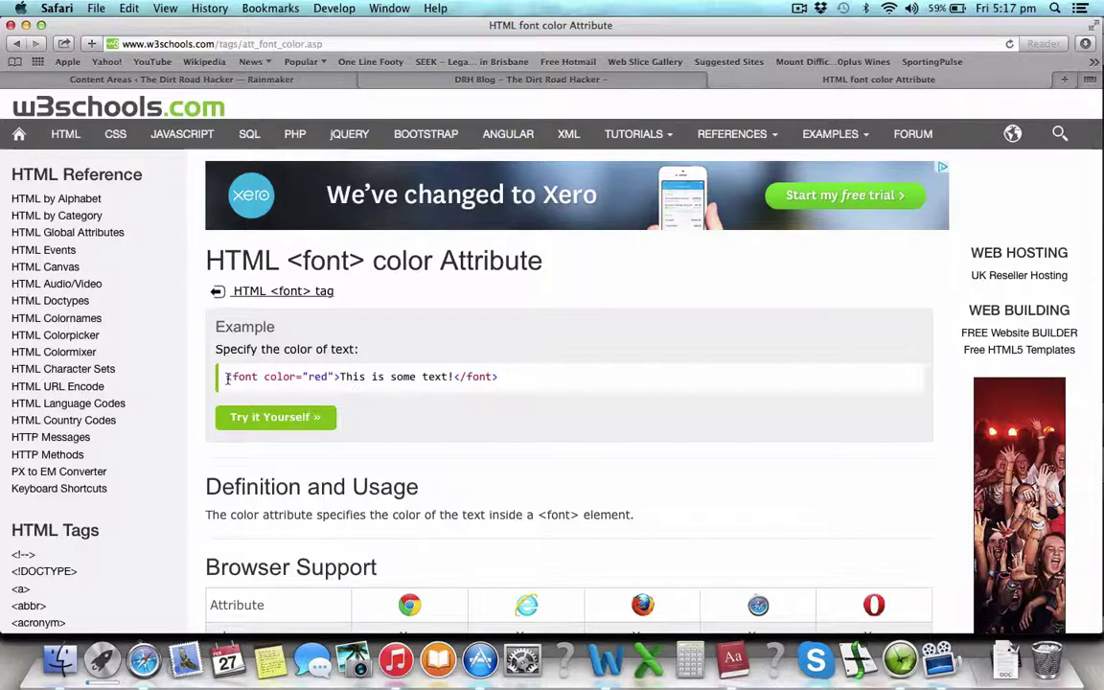
drag(226, 376, 511, 375)
key(super+c)
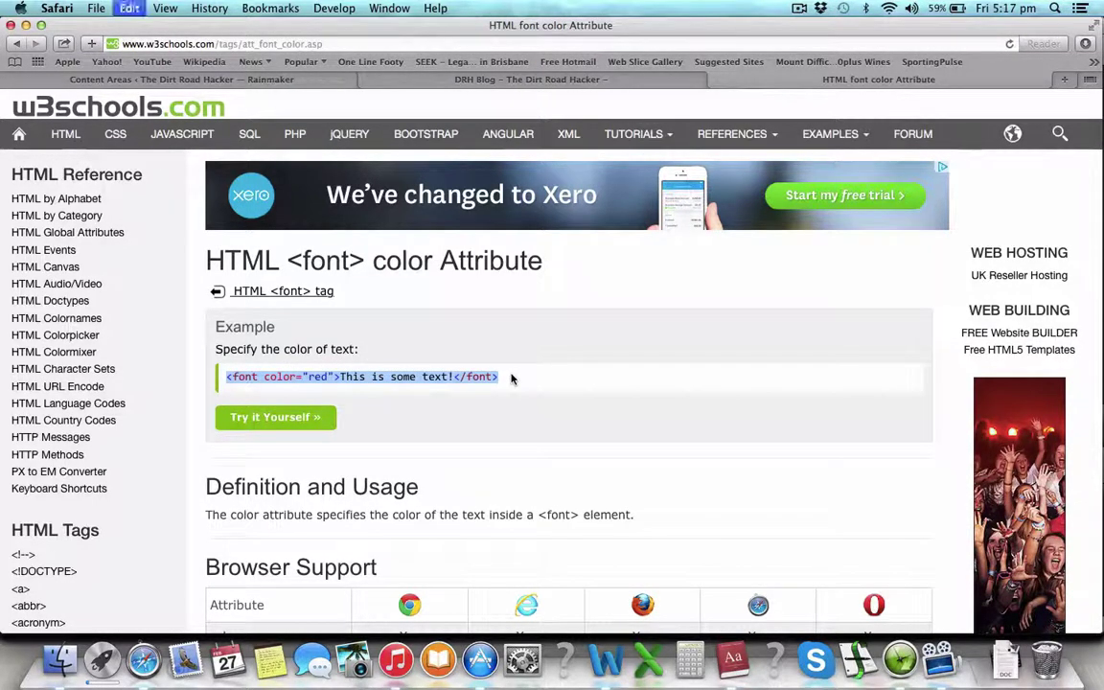
Step: Paste the font example after the first <hr/>, change red to white, and delete its sample sentence
click(301, 83)
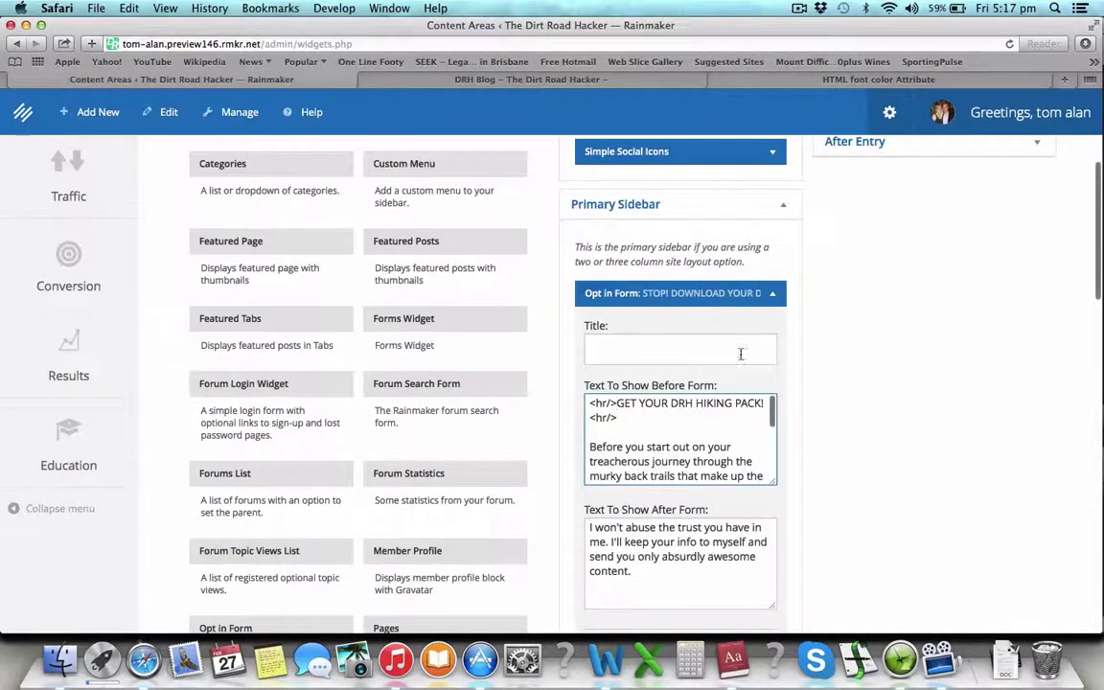
key(Return)
key(Return)
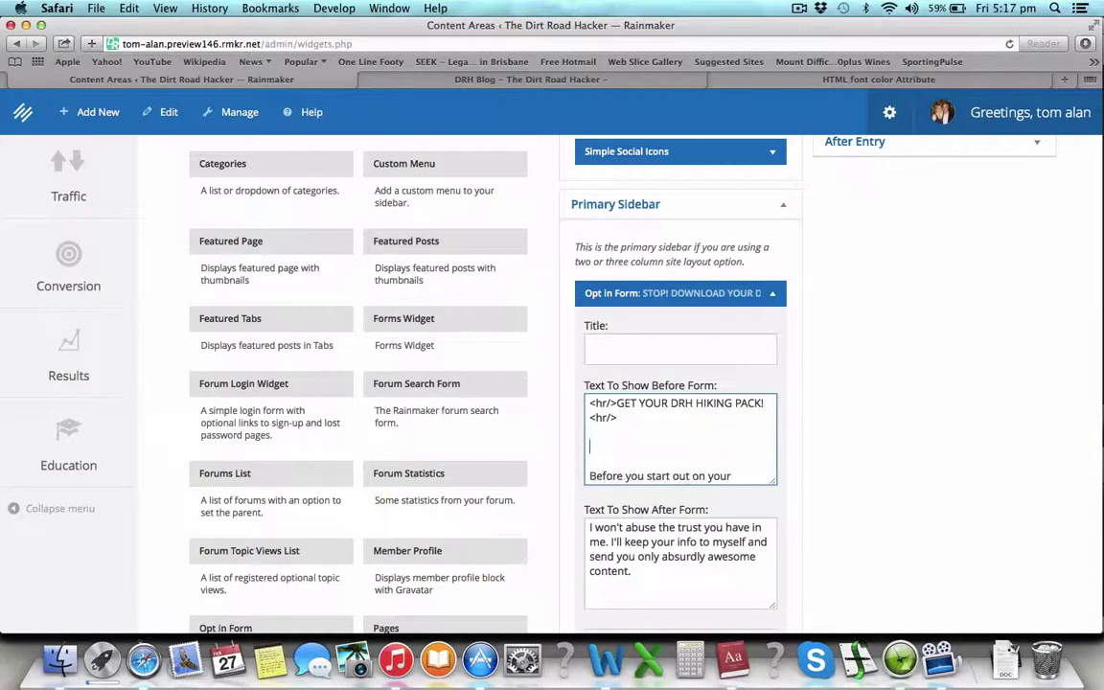
click(616, 404)
key(Return)
key(Return)
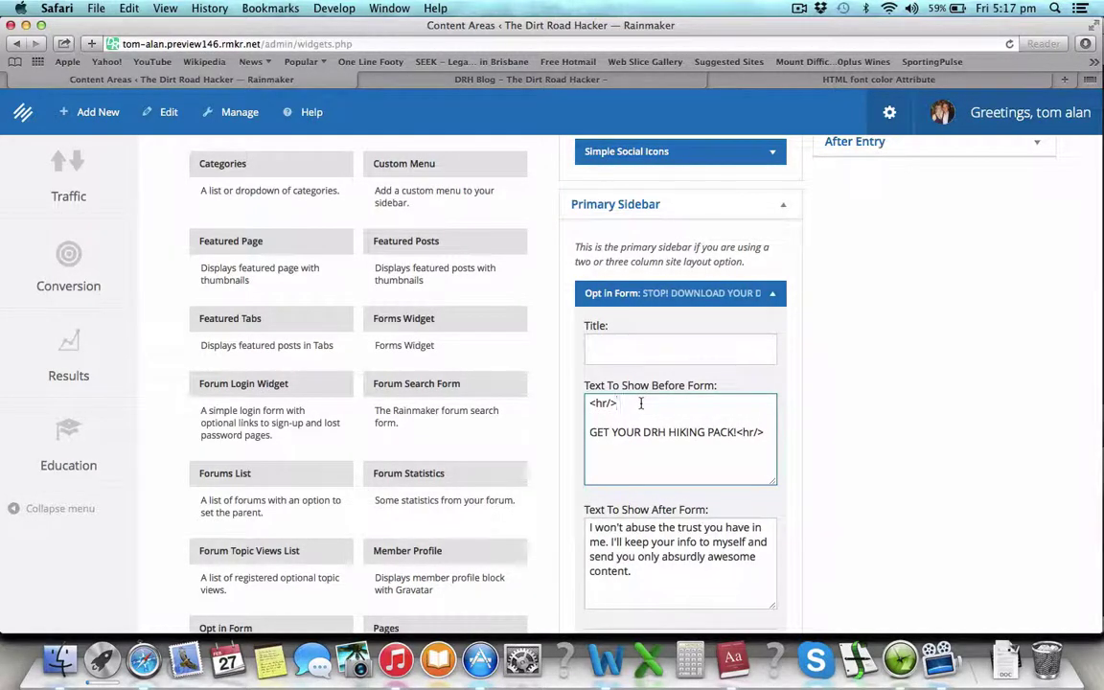
key(super+v)
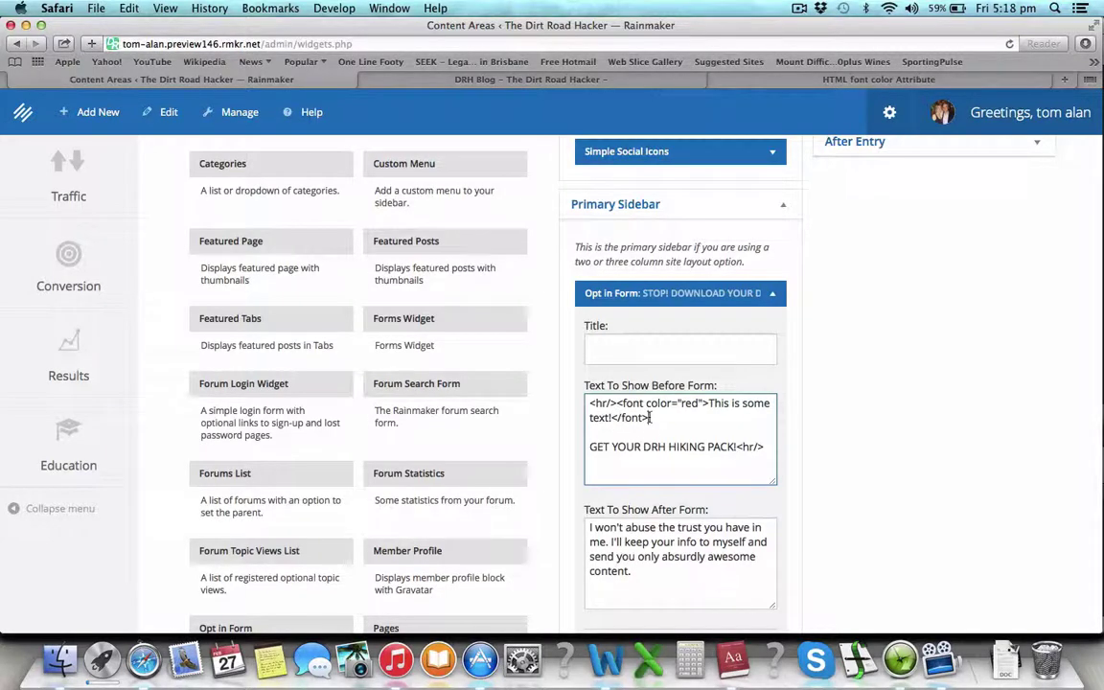
double_click(691, 403)
text(white)
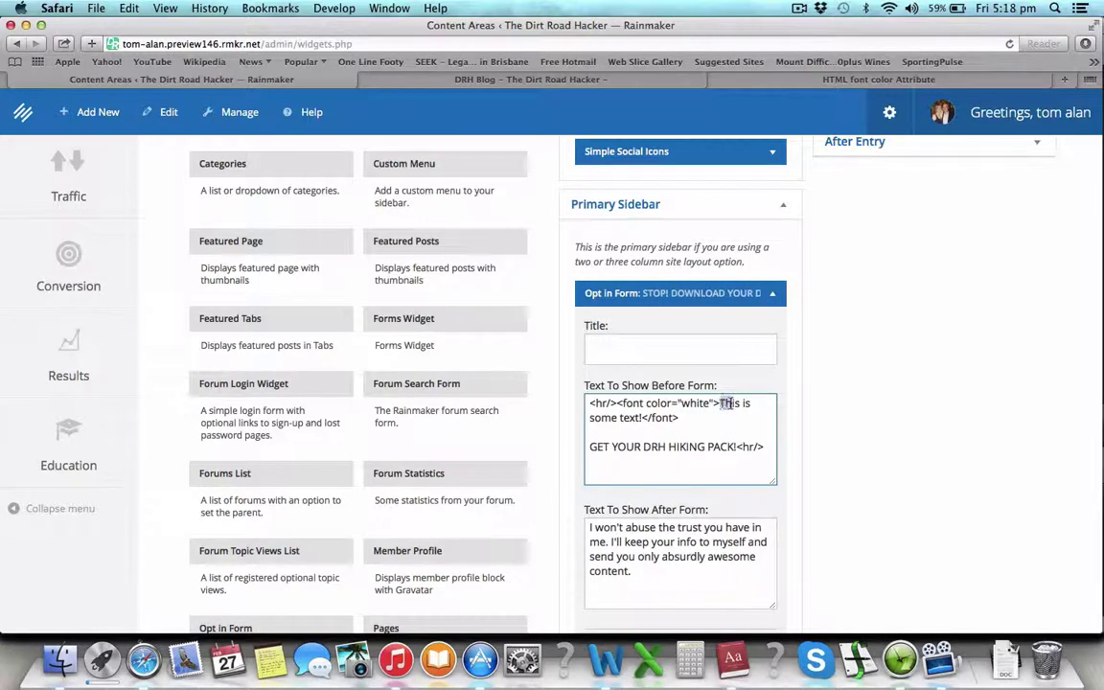
drag(720, 403, 642, 418)
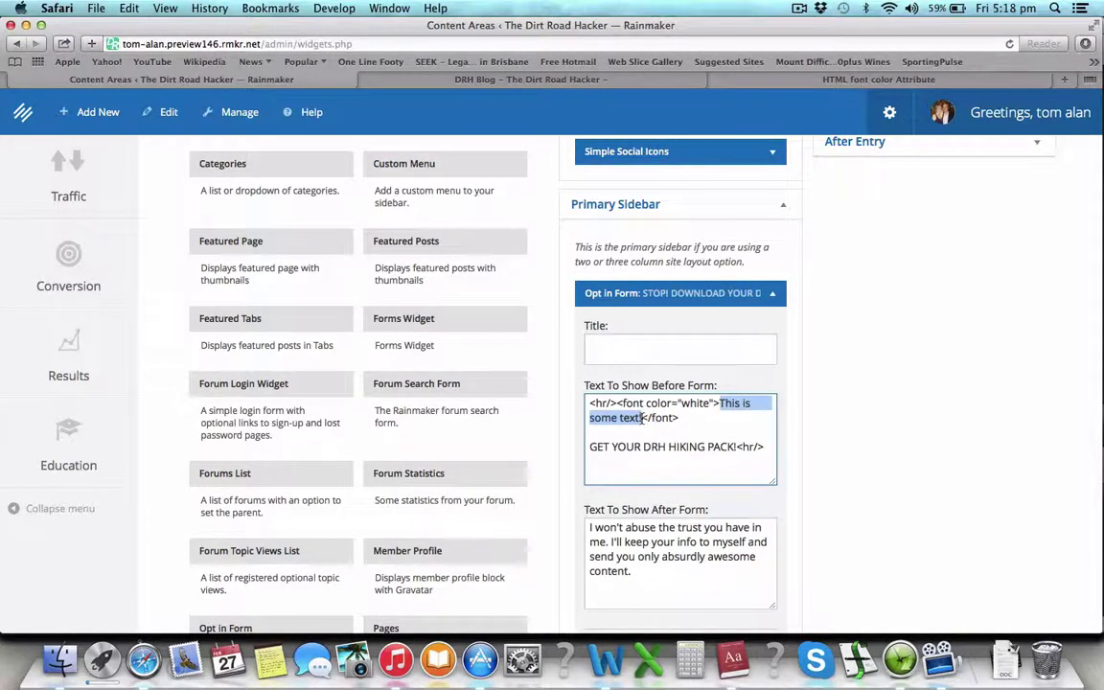
key(BackSpace)
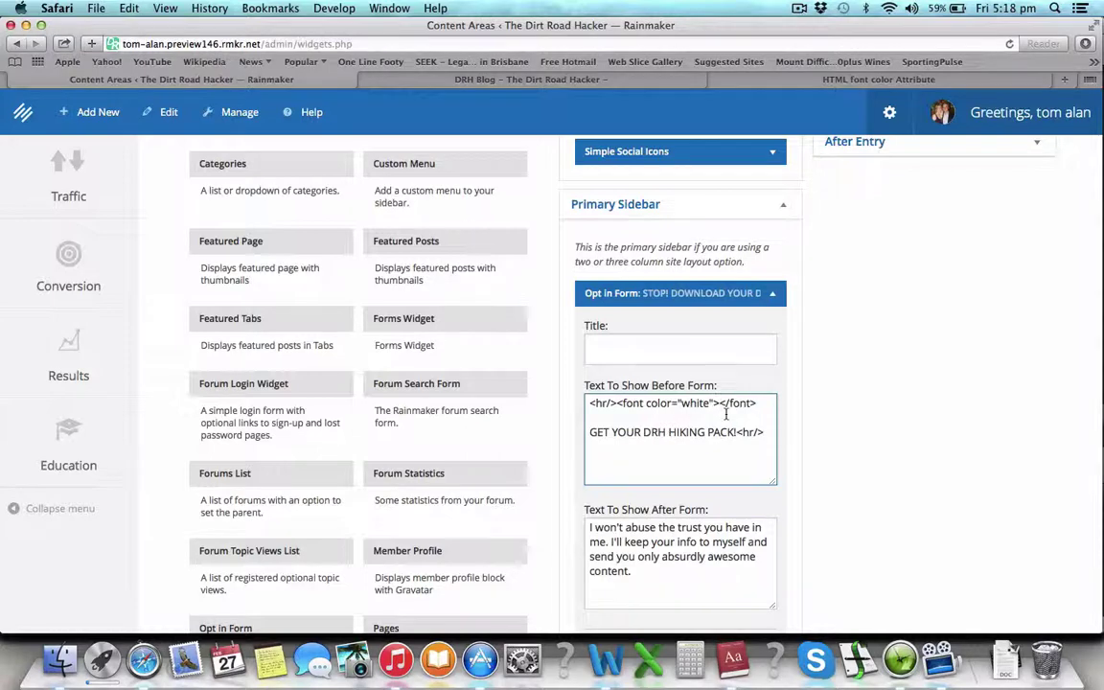
Step: Paste the body text, ending in a closing </font>, into the Before Form text
key(super+v)
scroll(734, 426, down, 3)
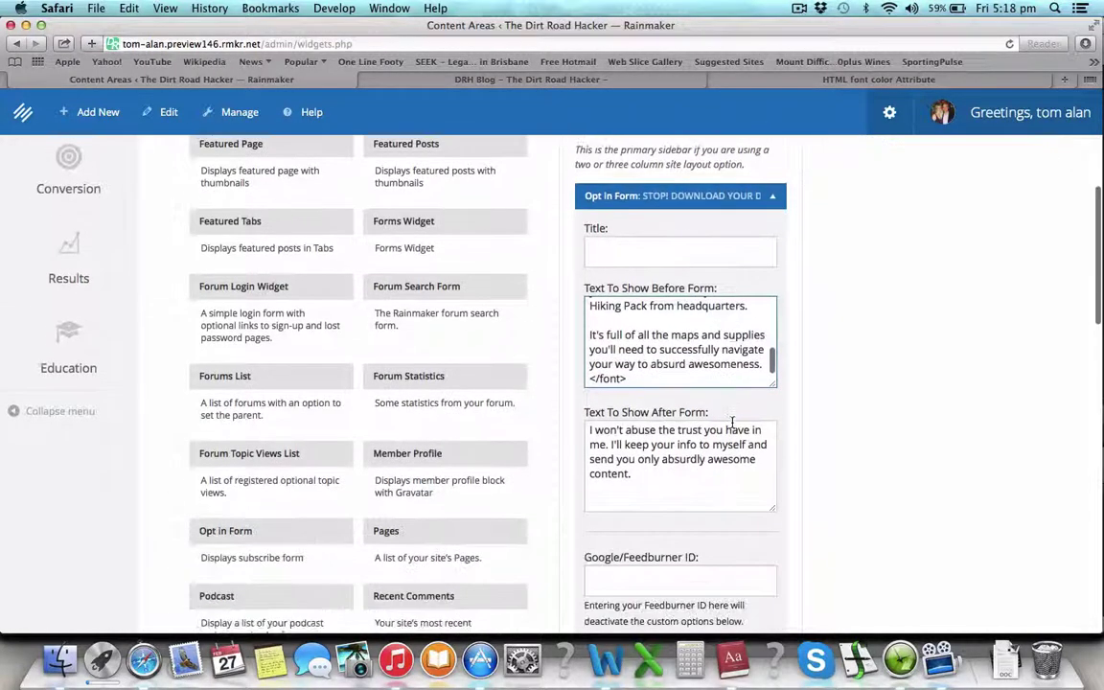
scroll(732, 423, up, 3)
scroll(733, 422, up, 10)
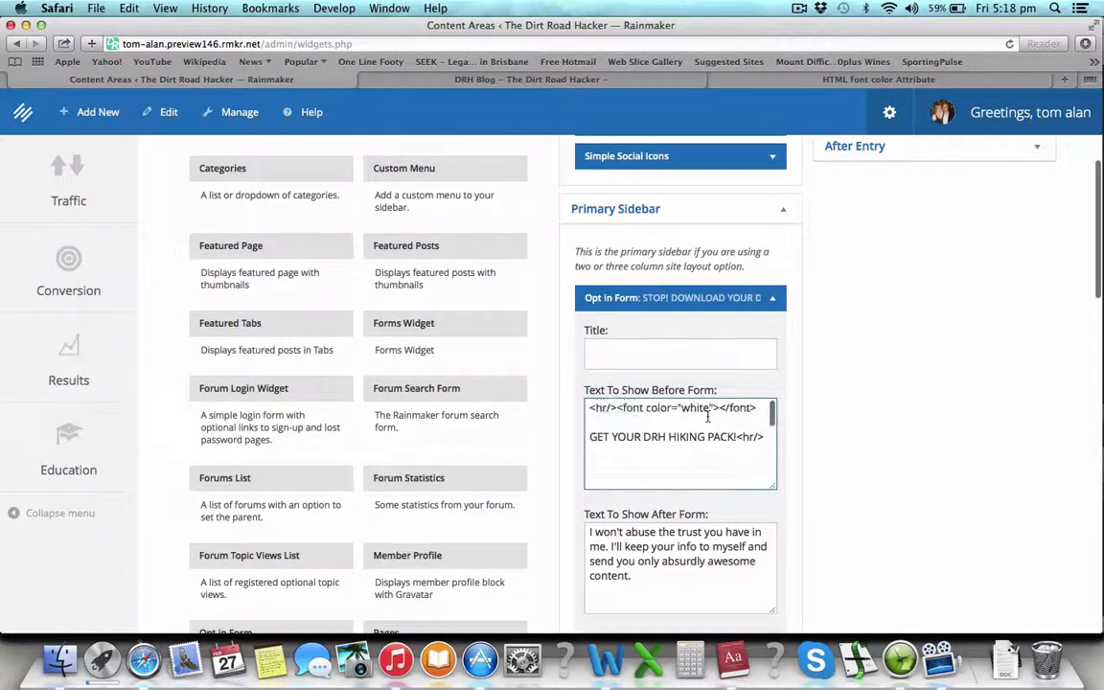
Step: Delete the stray </font> on line one, join the heading onto it, and remove the blank line
drag(764, 409, 732, 409)
key(BackSpace)
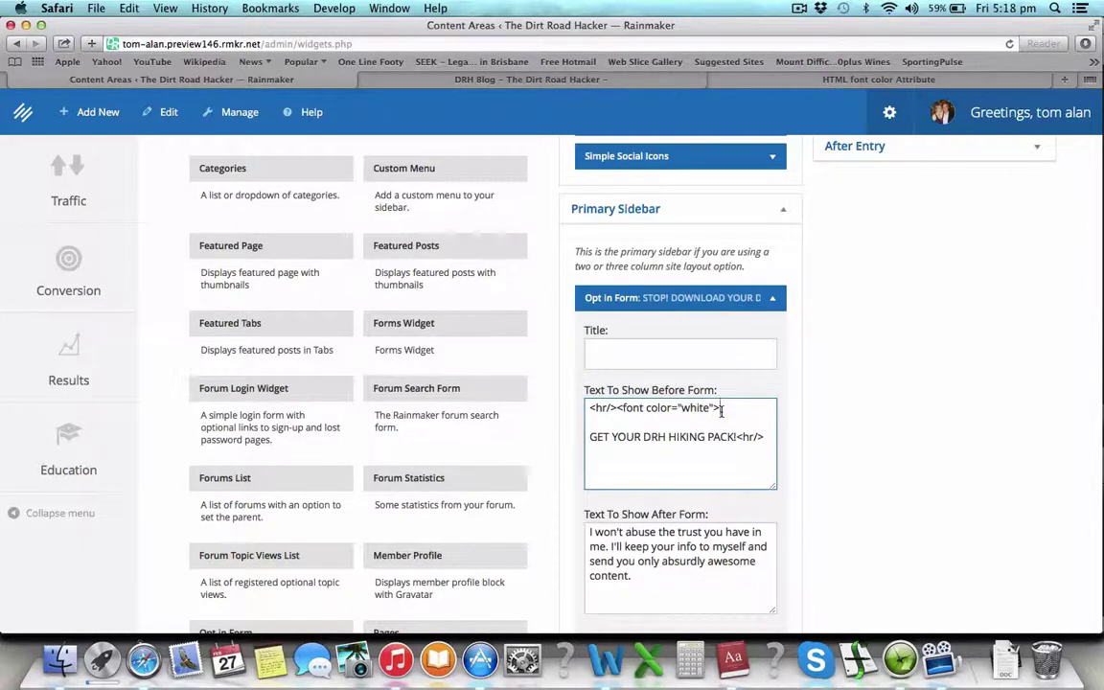
key(Delete)
key(Delete)
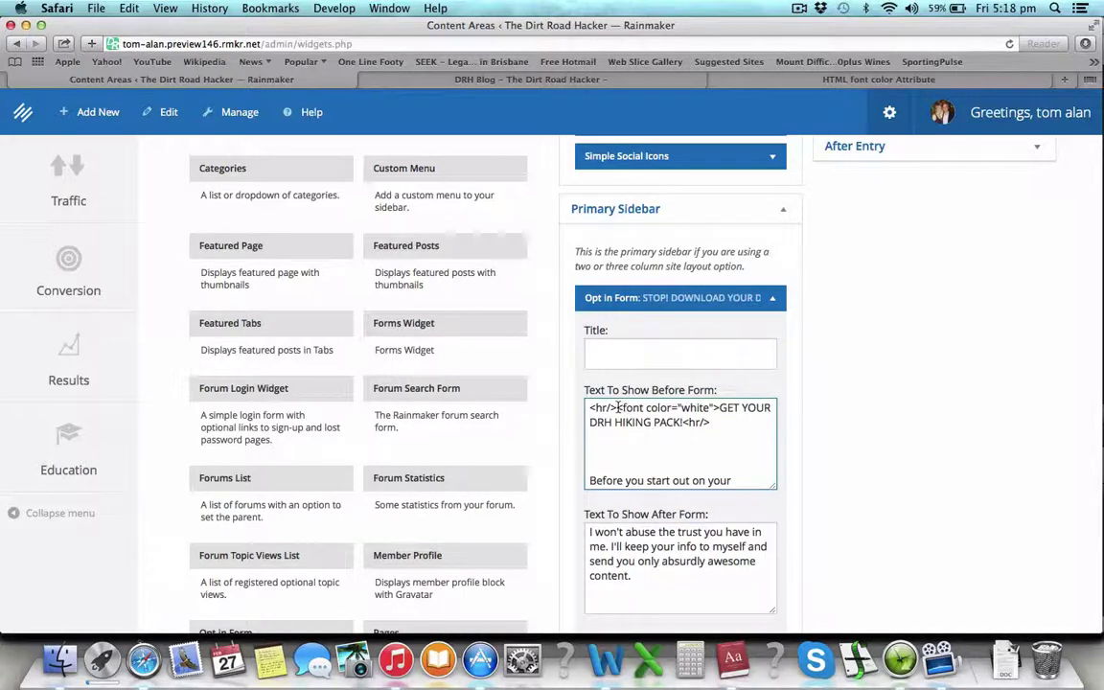
drag(616, 408, 704, 408)
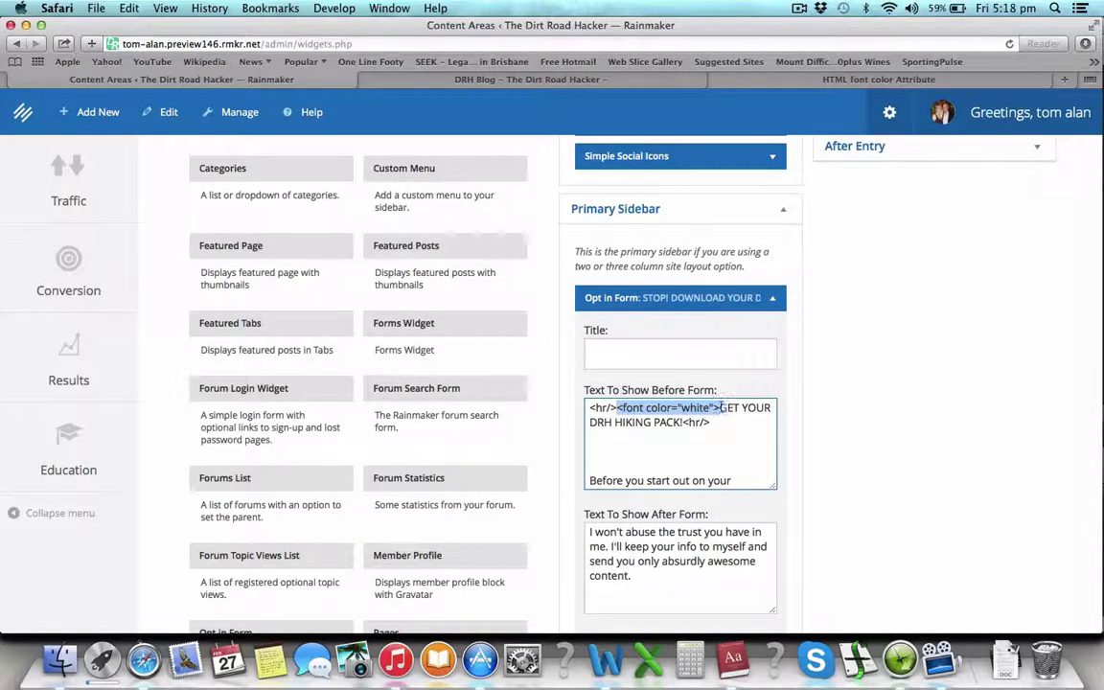
click(720, 408)
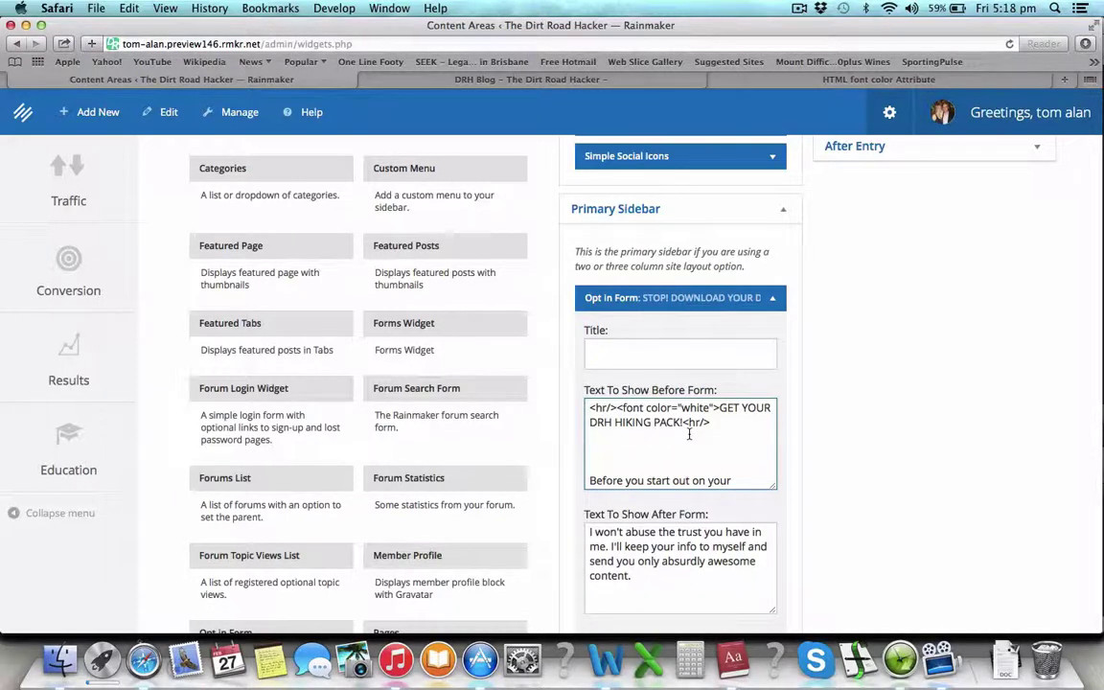
key(BackSpace)
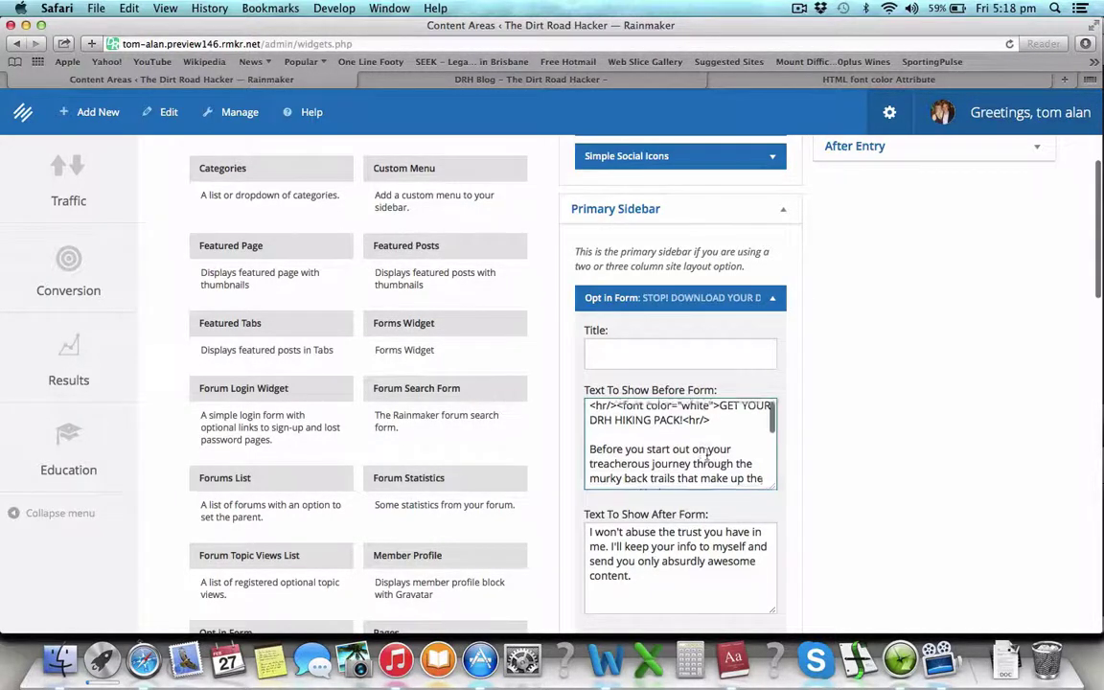
Step: Check the closing </font> at the end, then copy the opening <font color="white"> tag
scroll(710, 455, down, 5)
scroll(707, 457, down, 2)
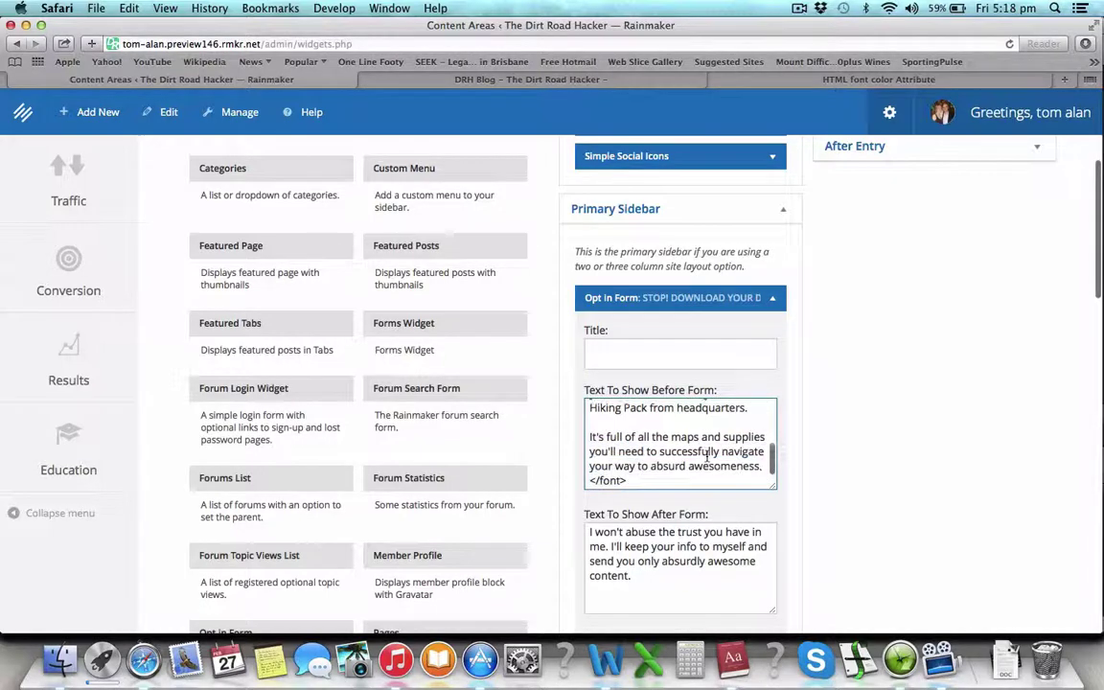
click(646, 481)
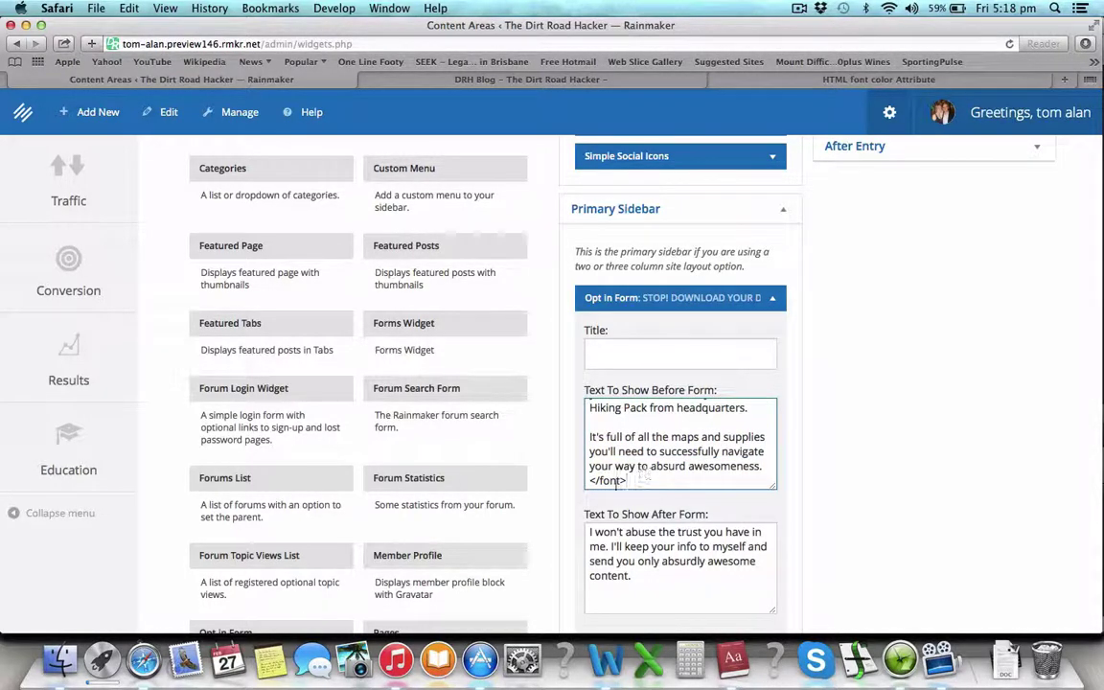
drag(590, 482, 627, 483)
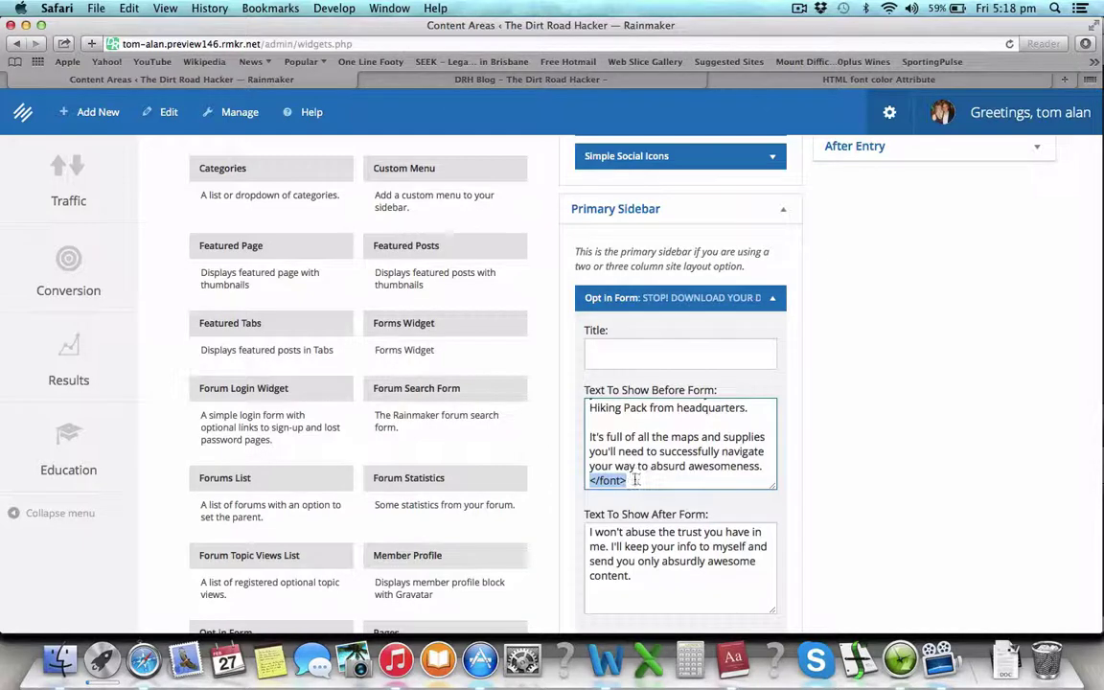
scroll(618, 427, up, 4)
click(621, 407)
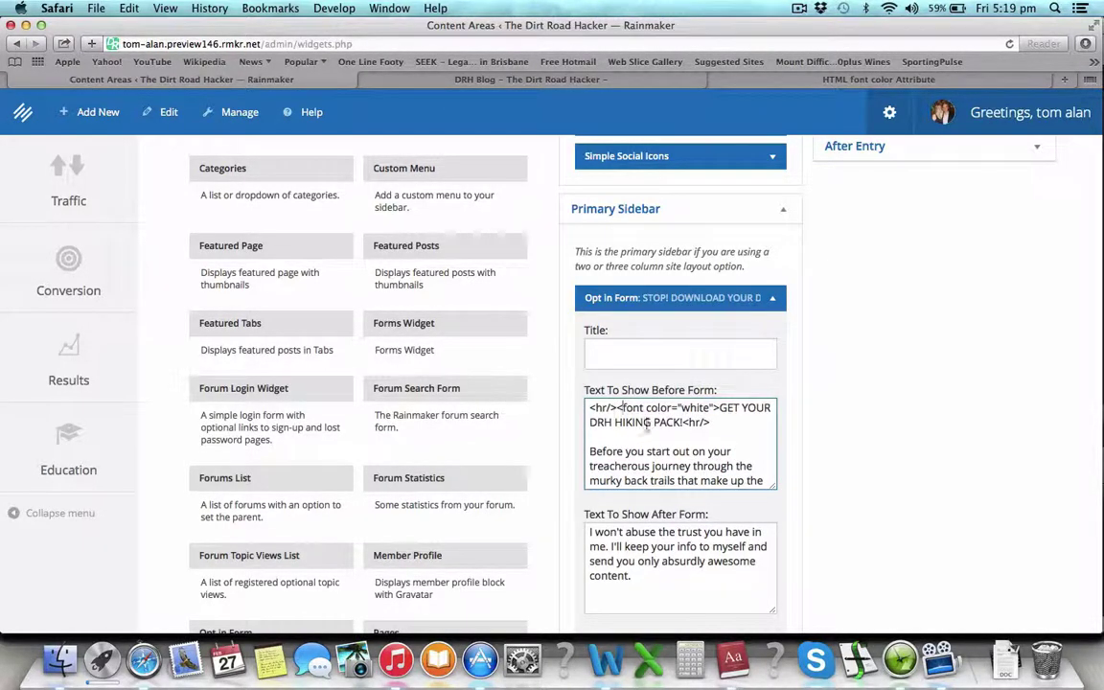
scroll(644, 431, down, 5)
scroll(644, 436, up, 5)
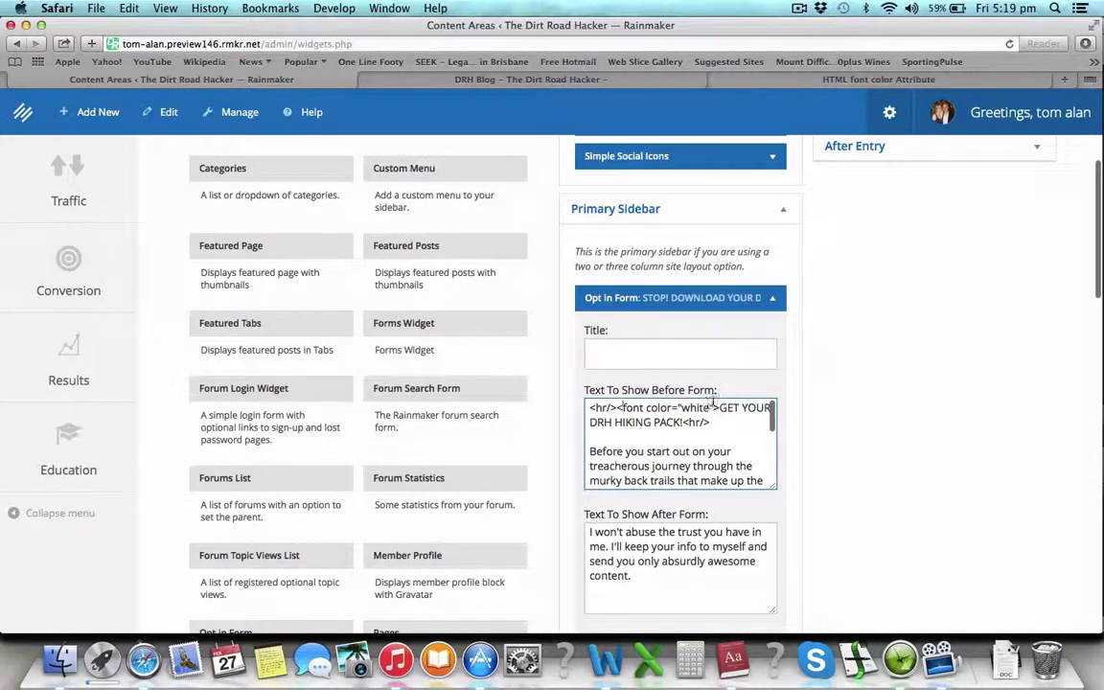
scroll(699, 422, down, 5)
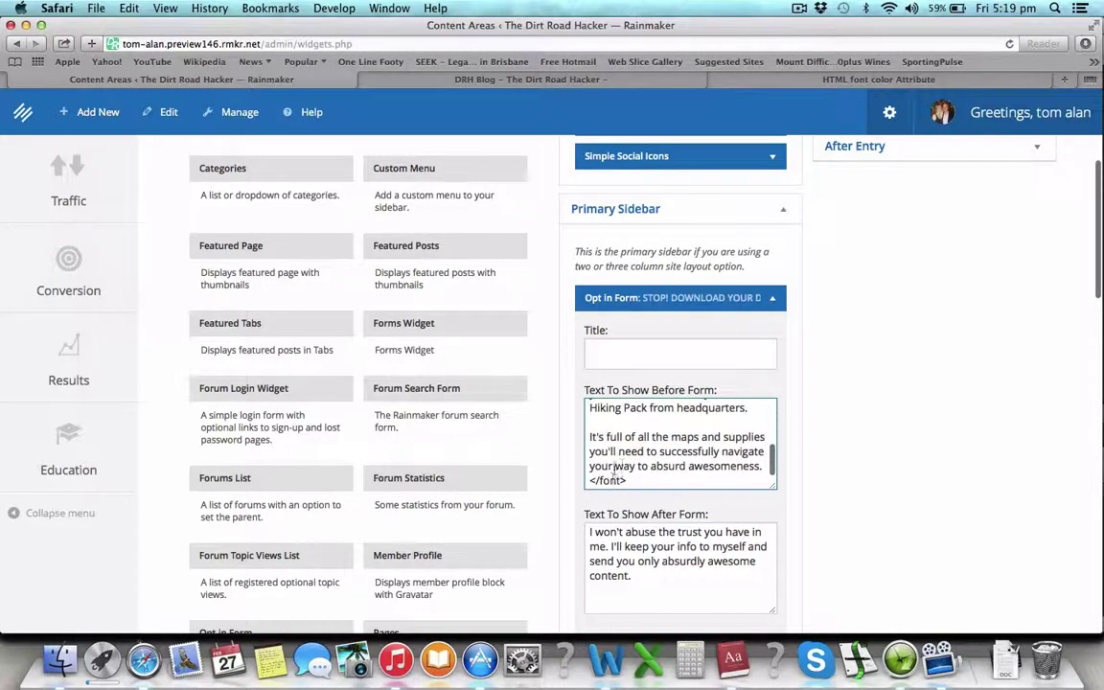
scroll(648, 462, up, 5)
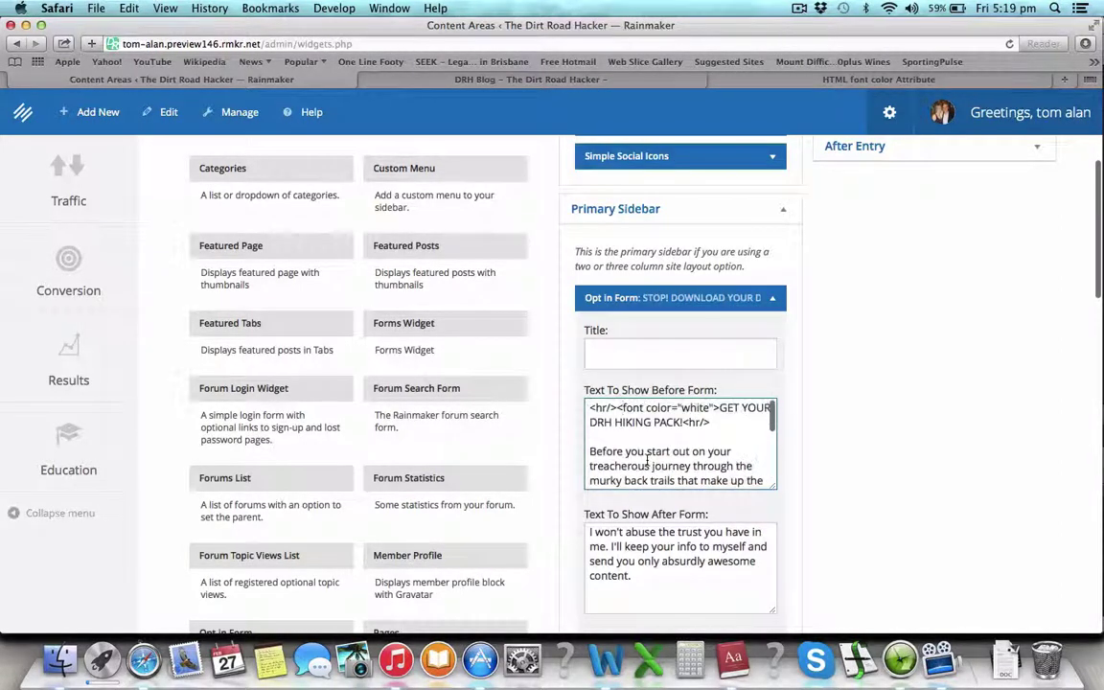
drag(721, 407, 618, 407)
key(super+c)
scroll(631, 528, down, 3)
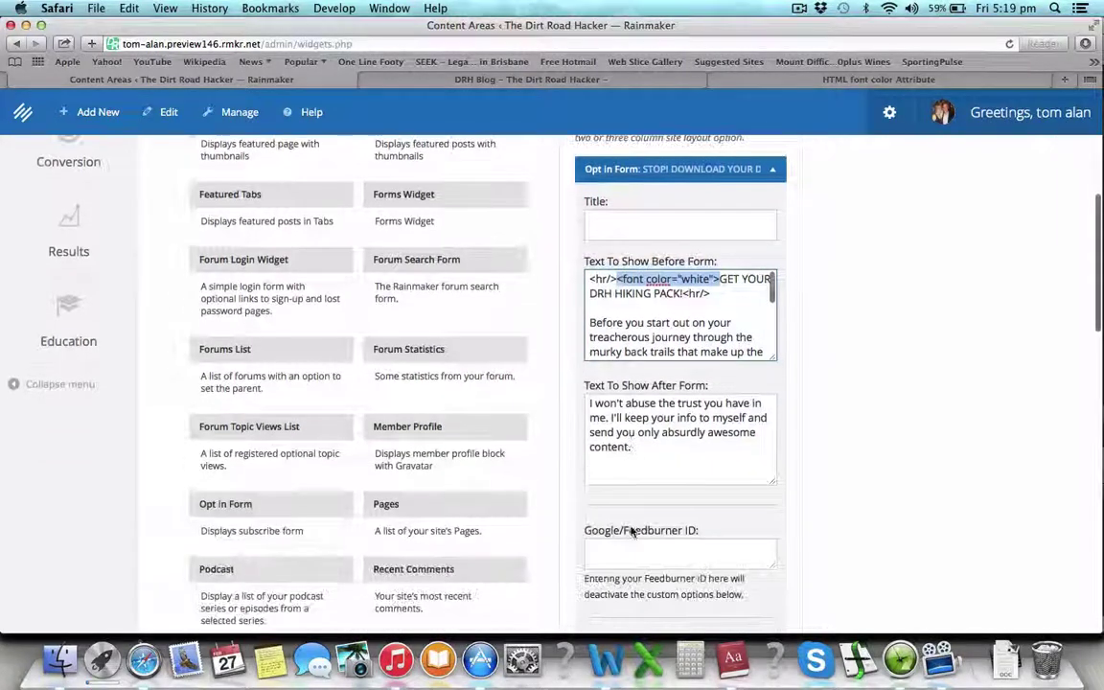
Step: Paste <font color="white"> before the After Form privacy text and type </font> after it
click(592, 403)
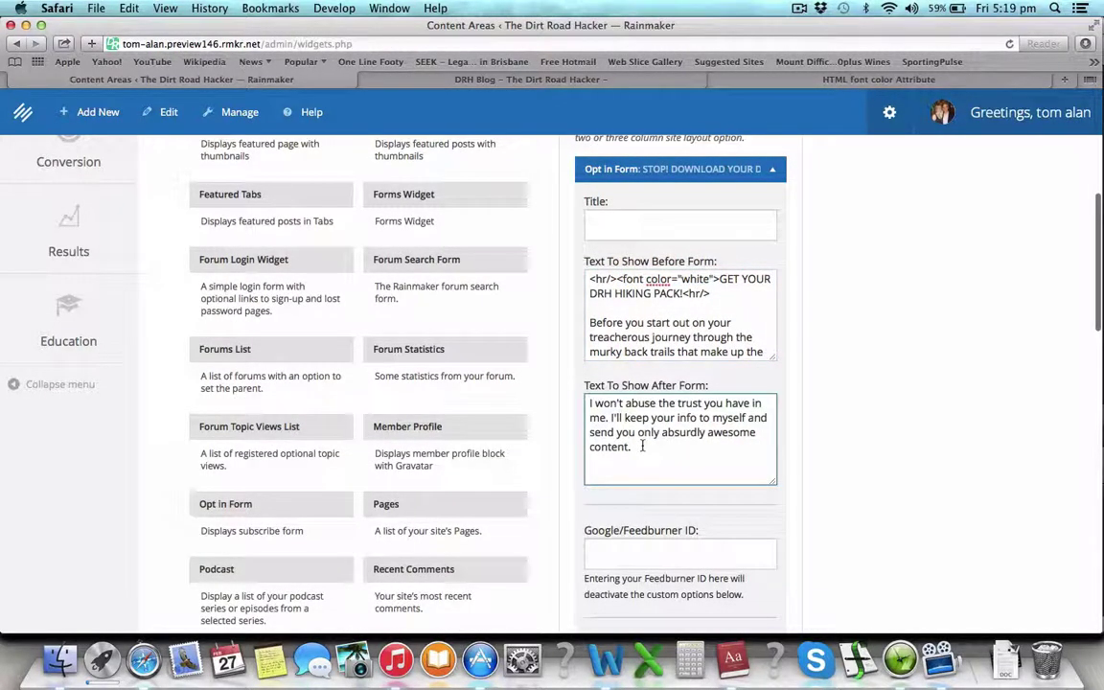
key(super+v)
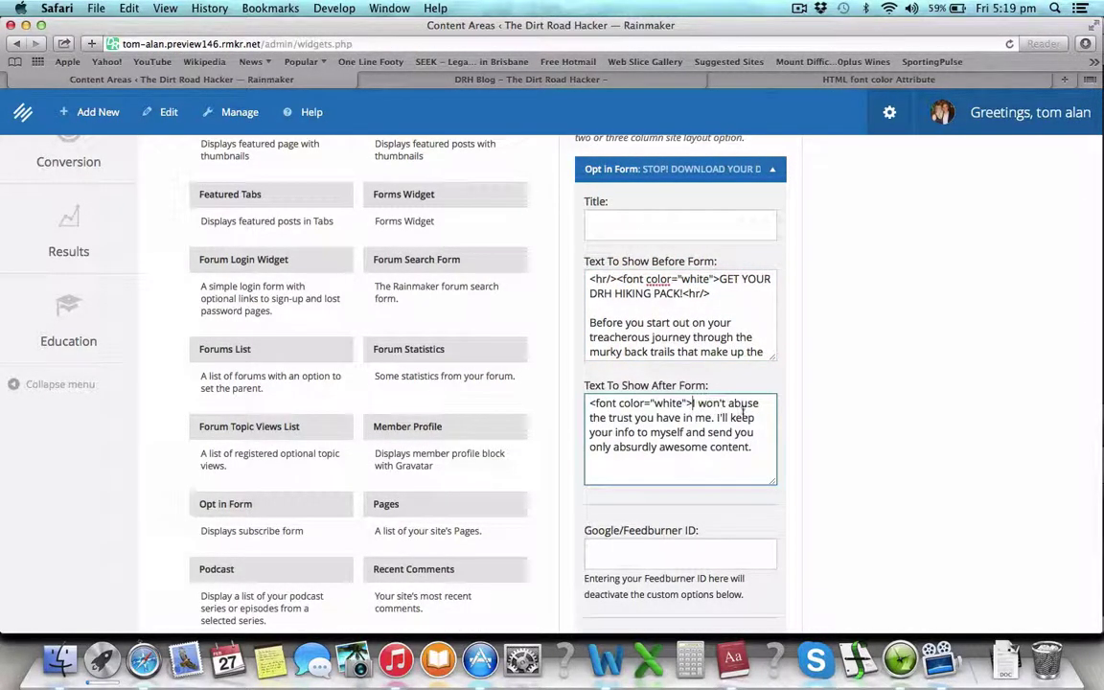
click(756, 447)
text(</font>)
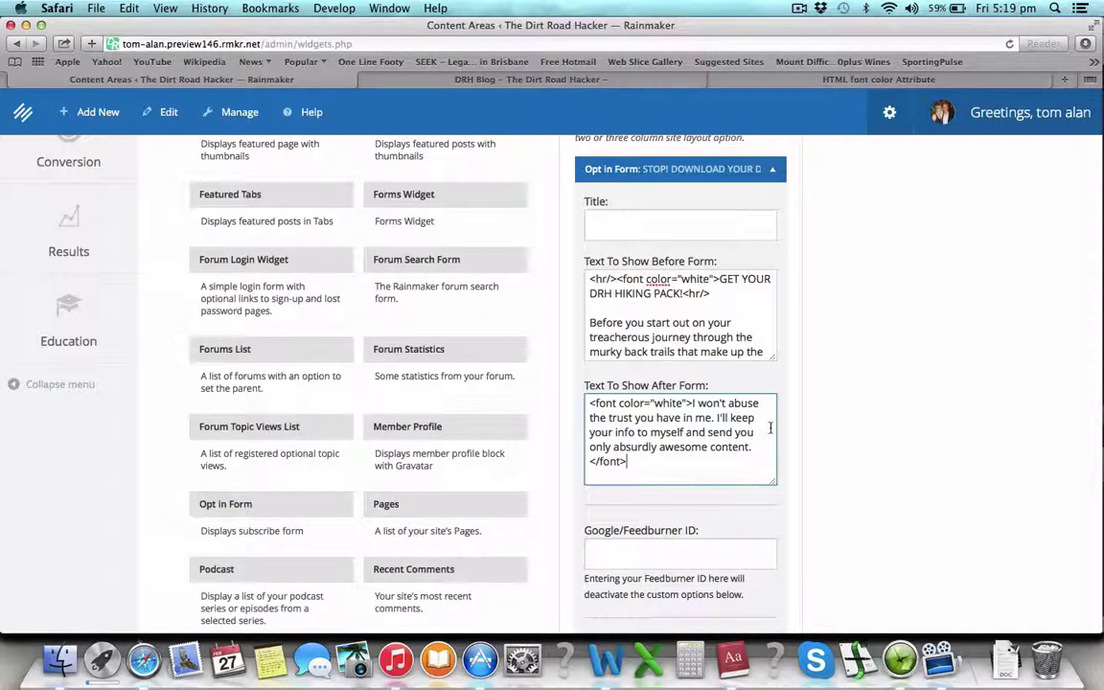
scroll(753, 422, up, 5)
scroll(752, 366, up, 2)
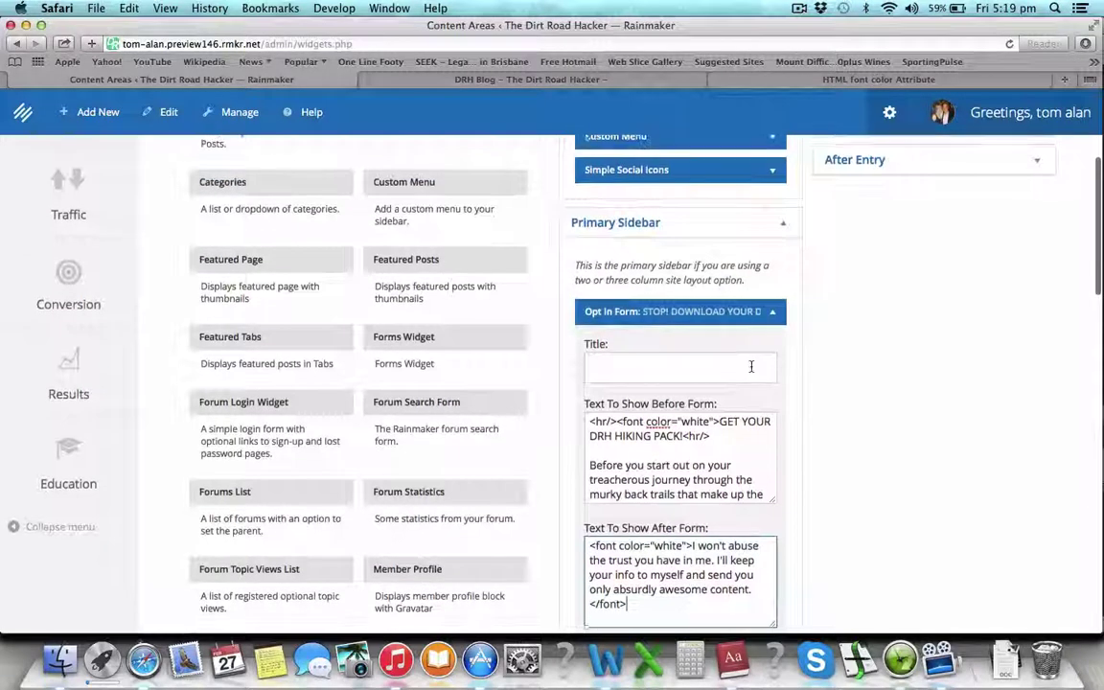
click(710, 455)
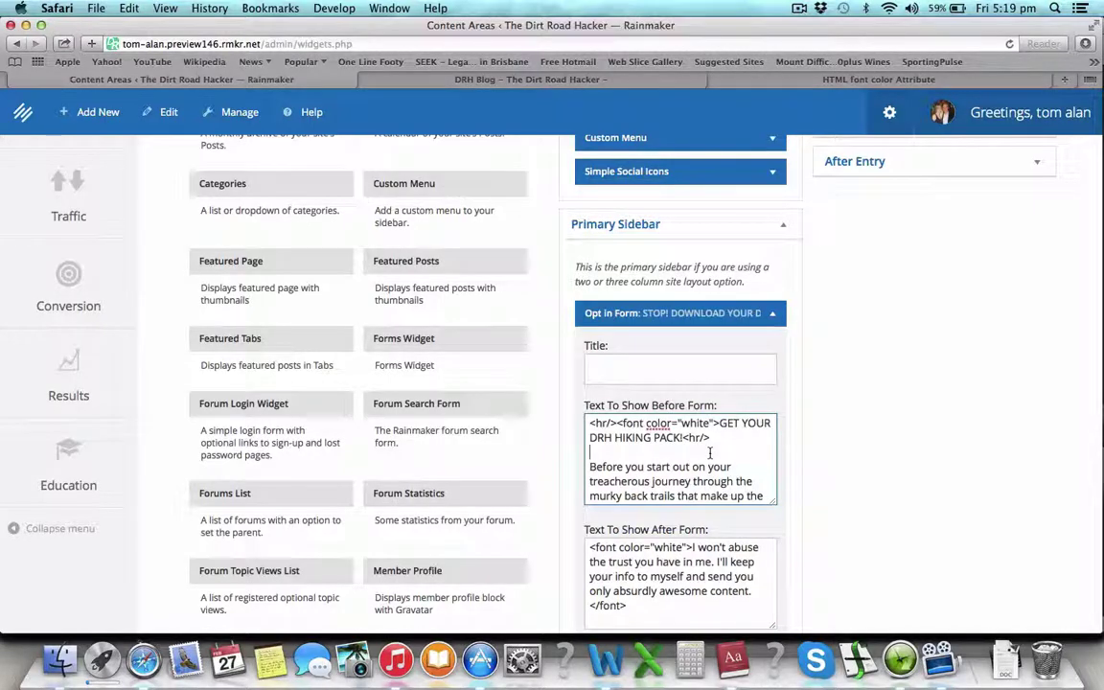